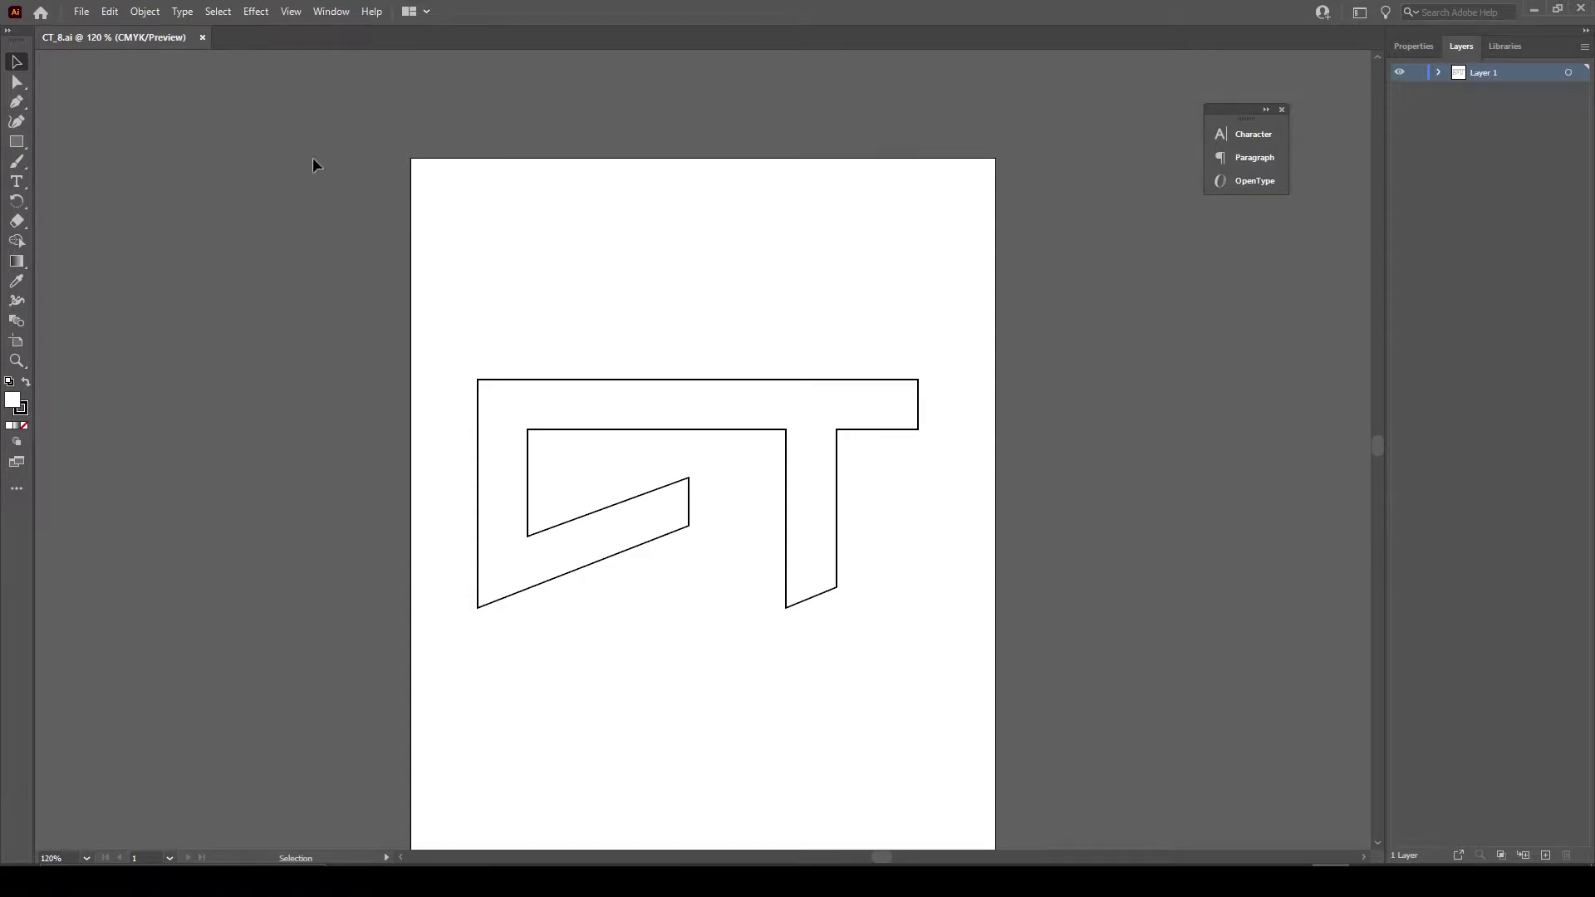
# Save the logo as CT_8 in Illustrator 8 format, replacing the existing file of that name
pyautogui.click(85, 13)
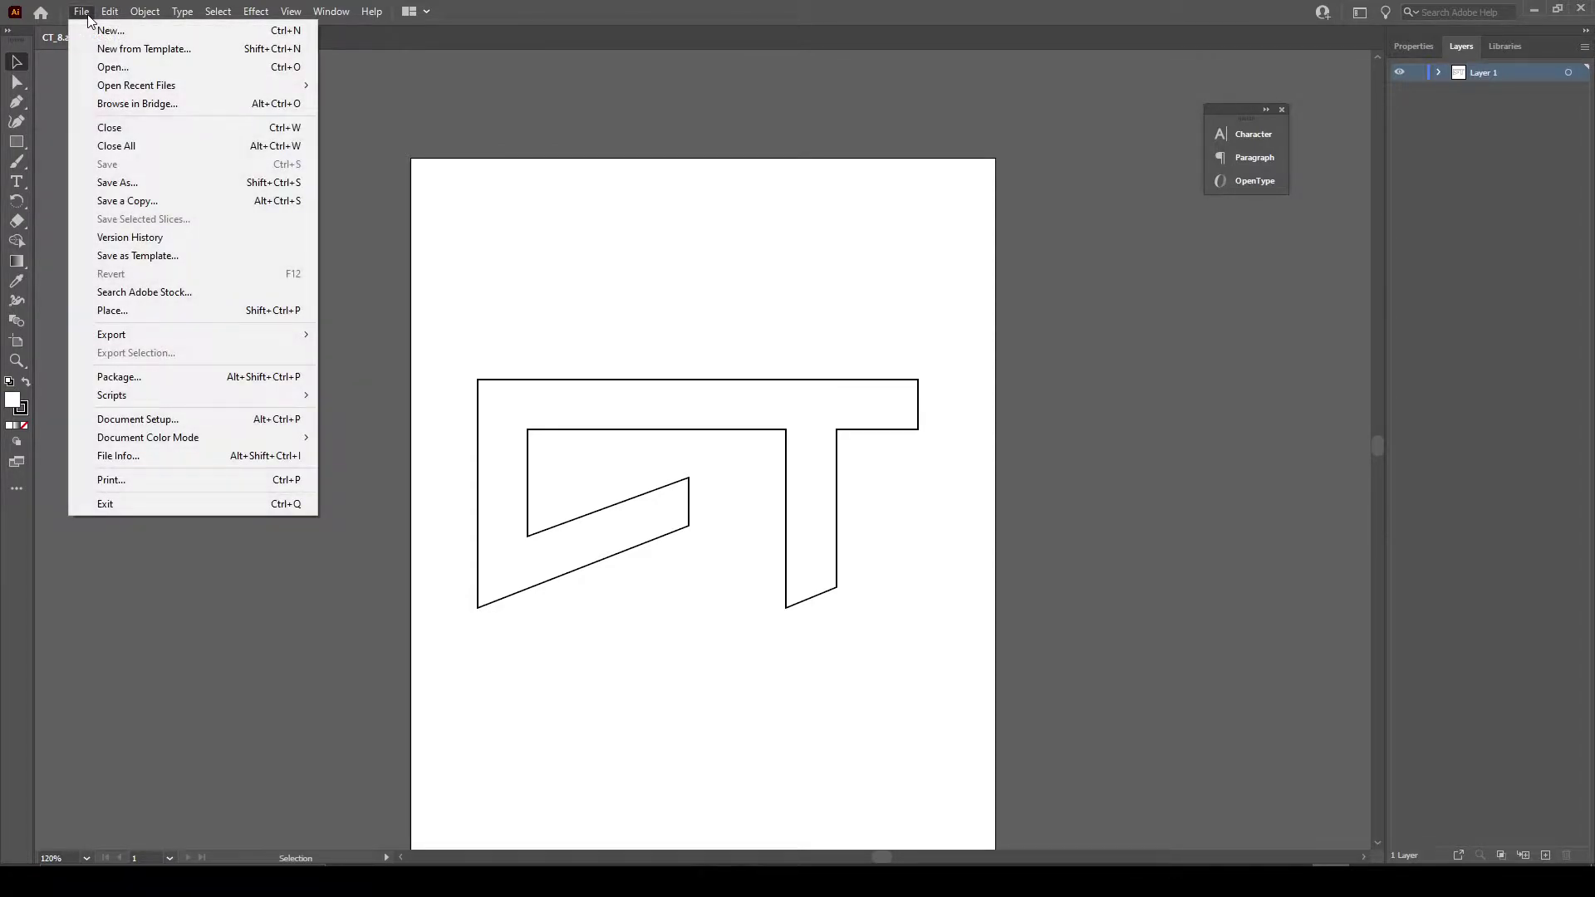
pyautogui.click(173, 185)
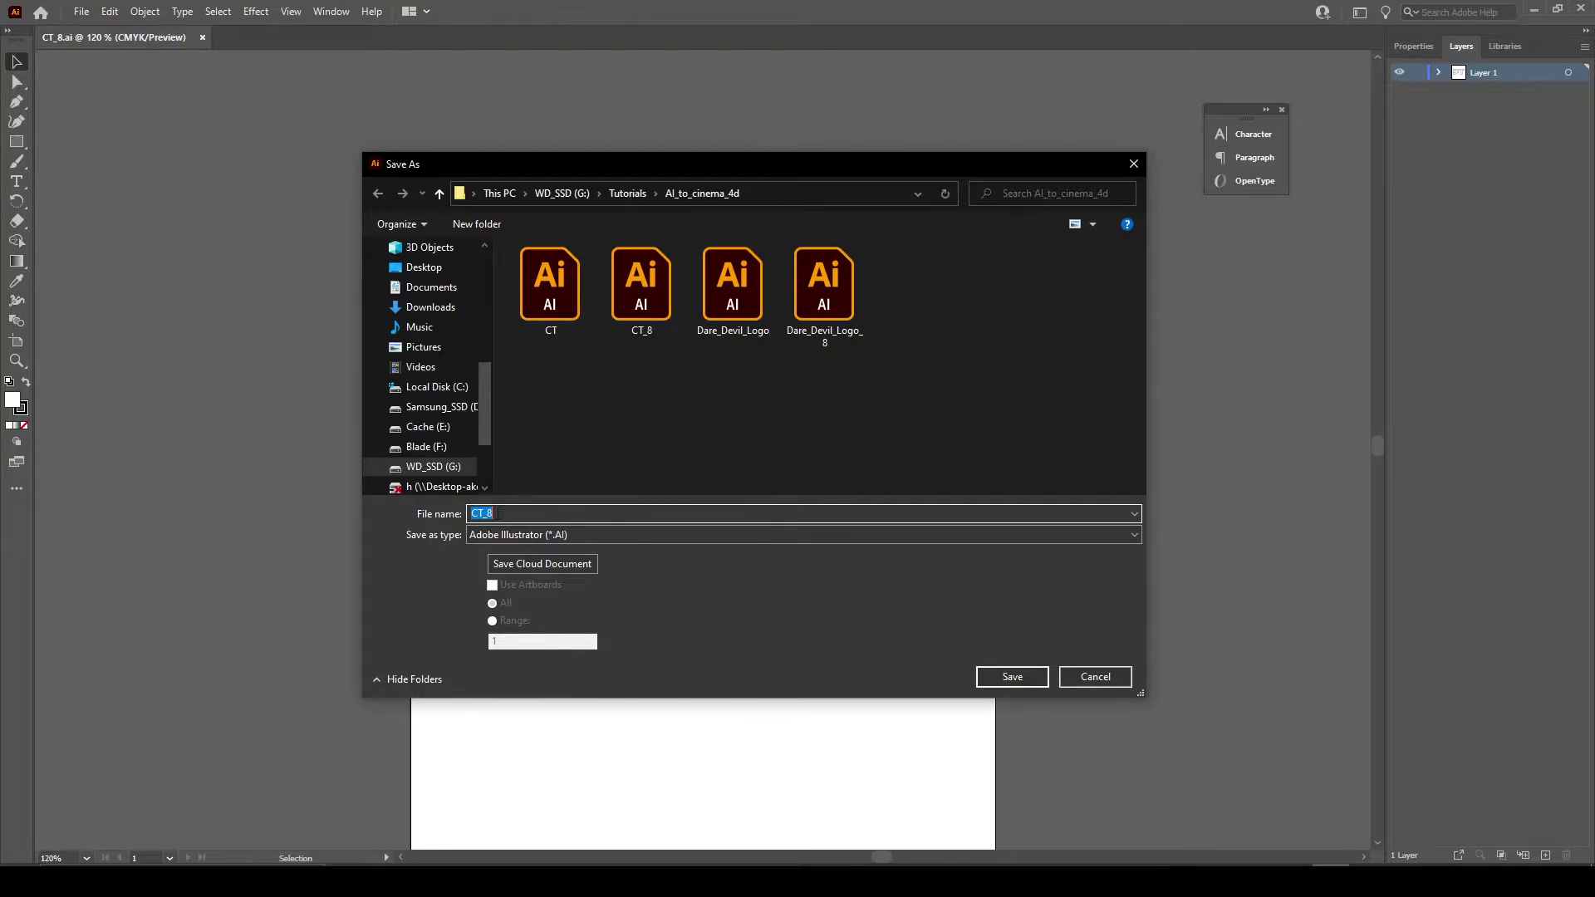
pyautogui.click(1019, 677)
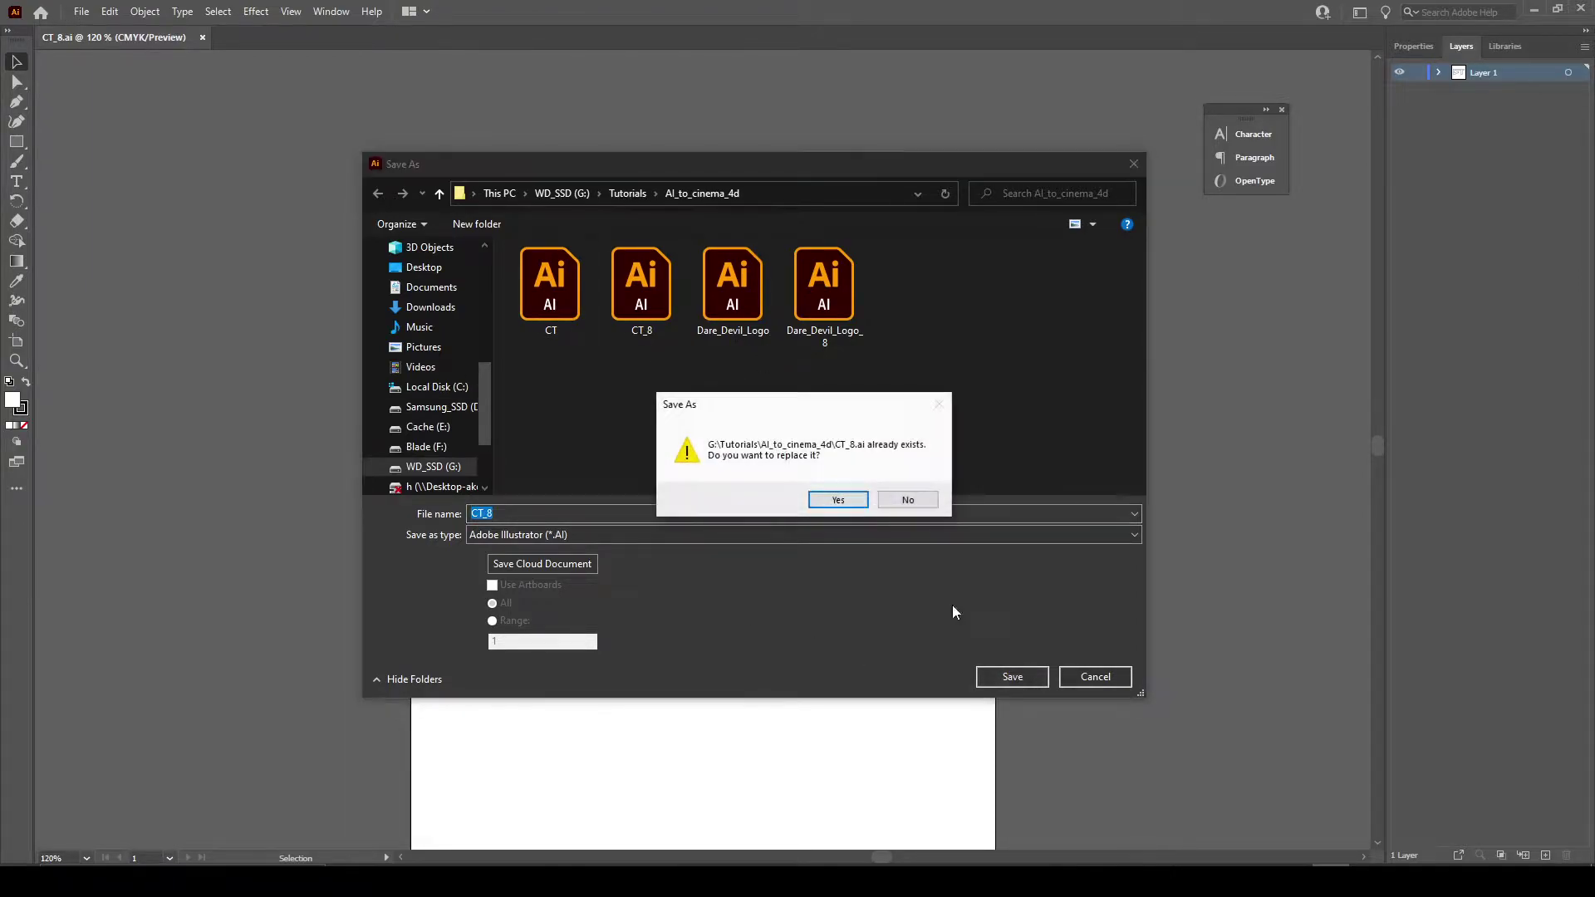
pyautogui.click(838, 499)
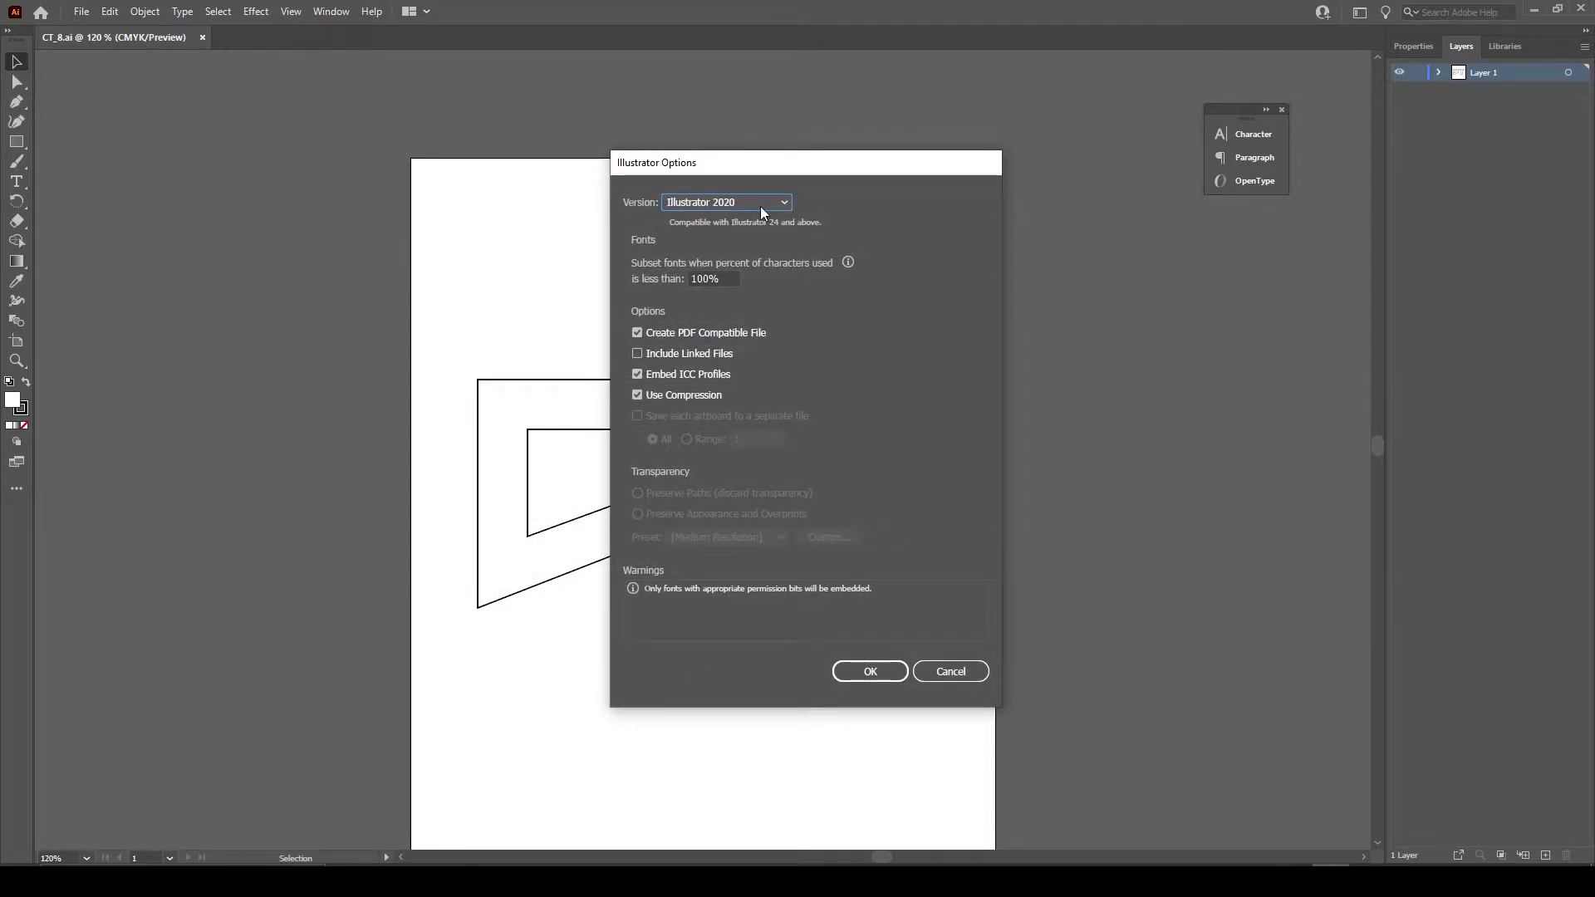
pyautogui.click(760, 205)
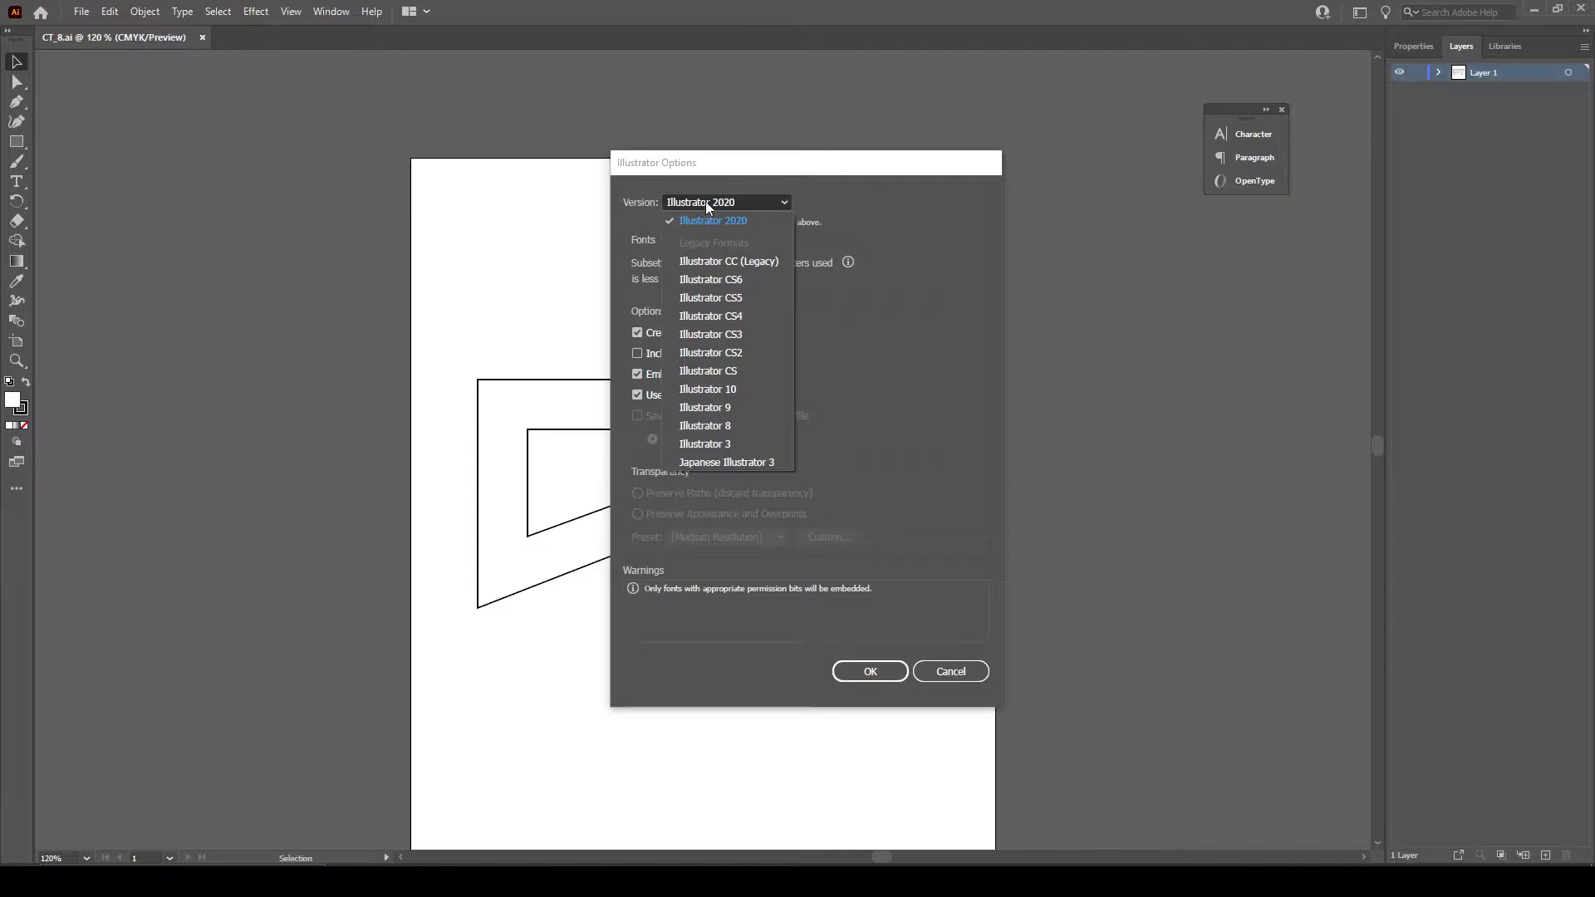
pyautogui.click(719, 426)
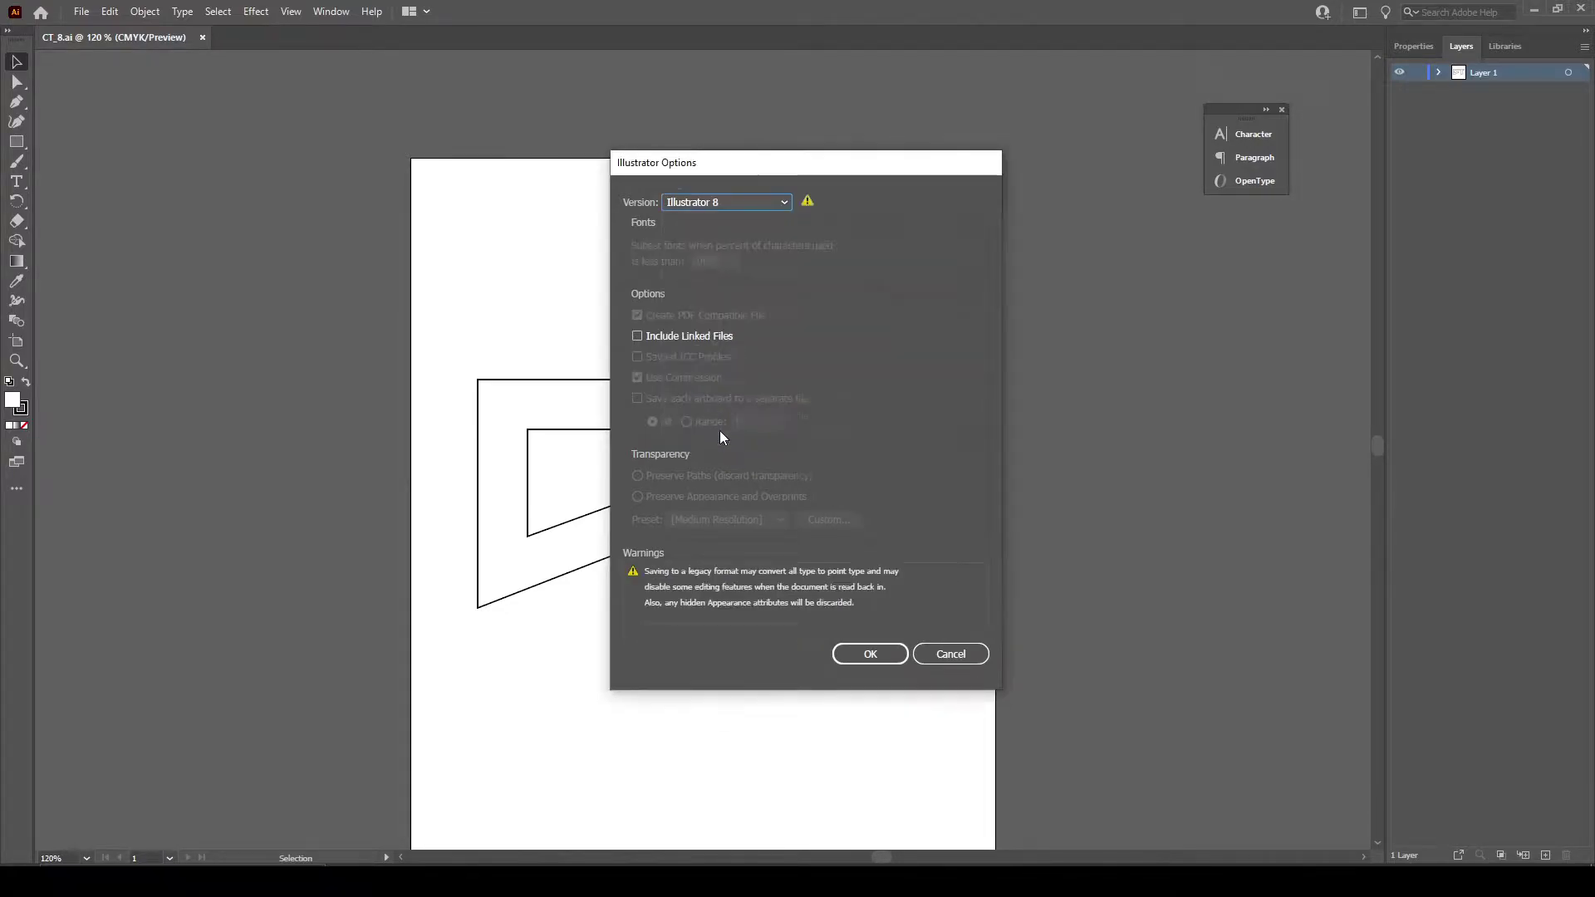
pyautogui.click(869, 652)
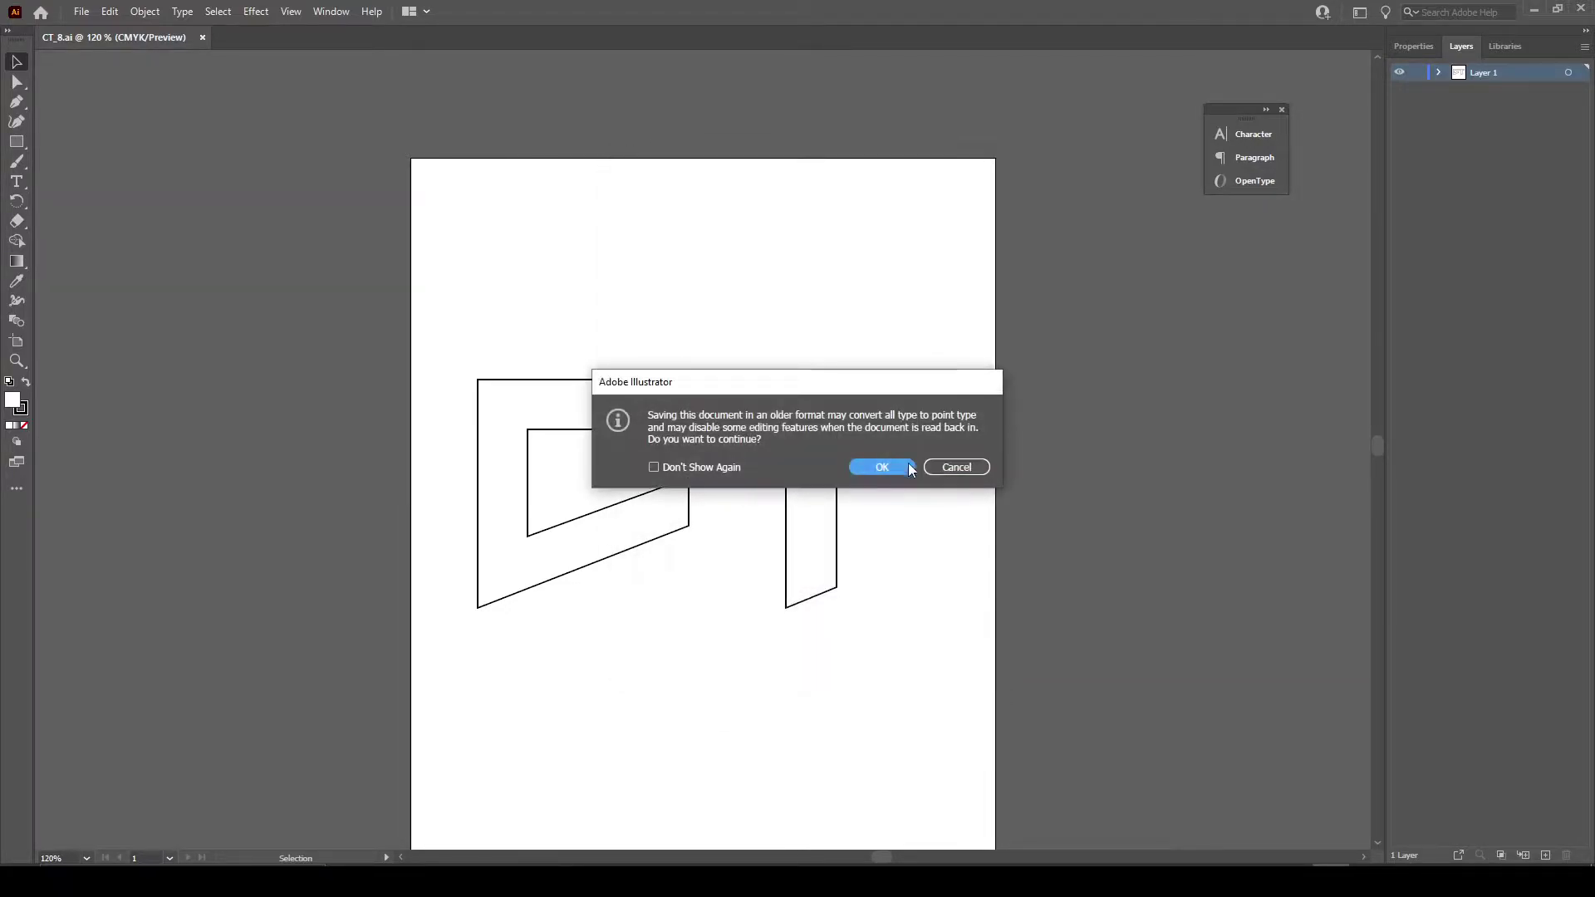
pyautogui.click(894, 467)
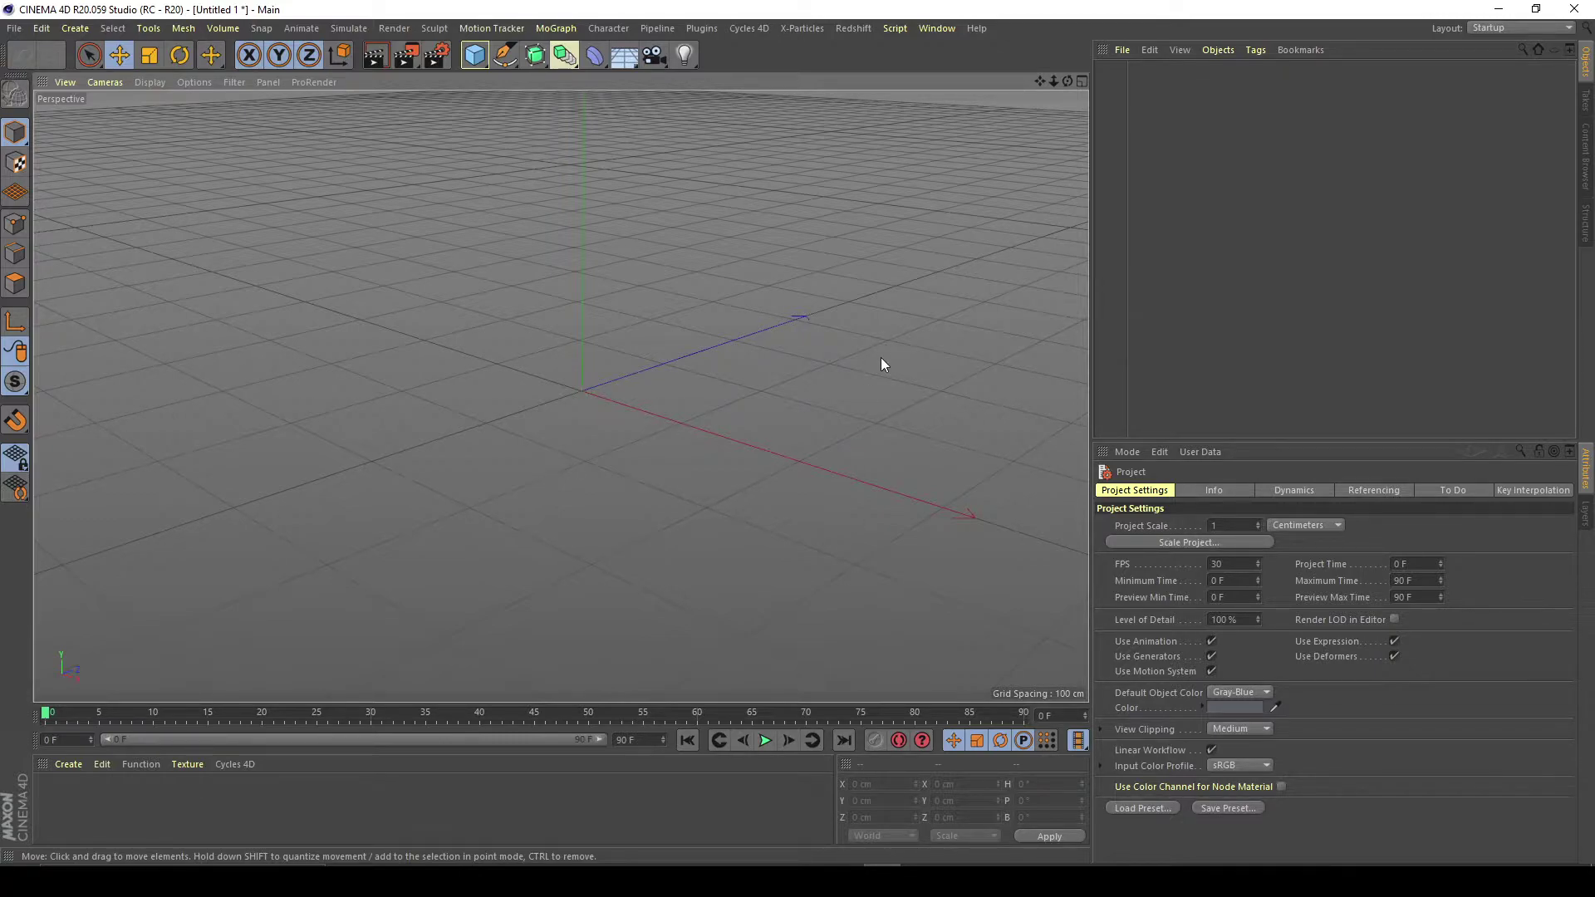
# Switch to Cinema 4D and merge CT_8 into the scene with the default Illustrator import settings
pyautogui.moveTo(1067, 81); pyautogui.dragTo(561, 396)
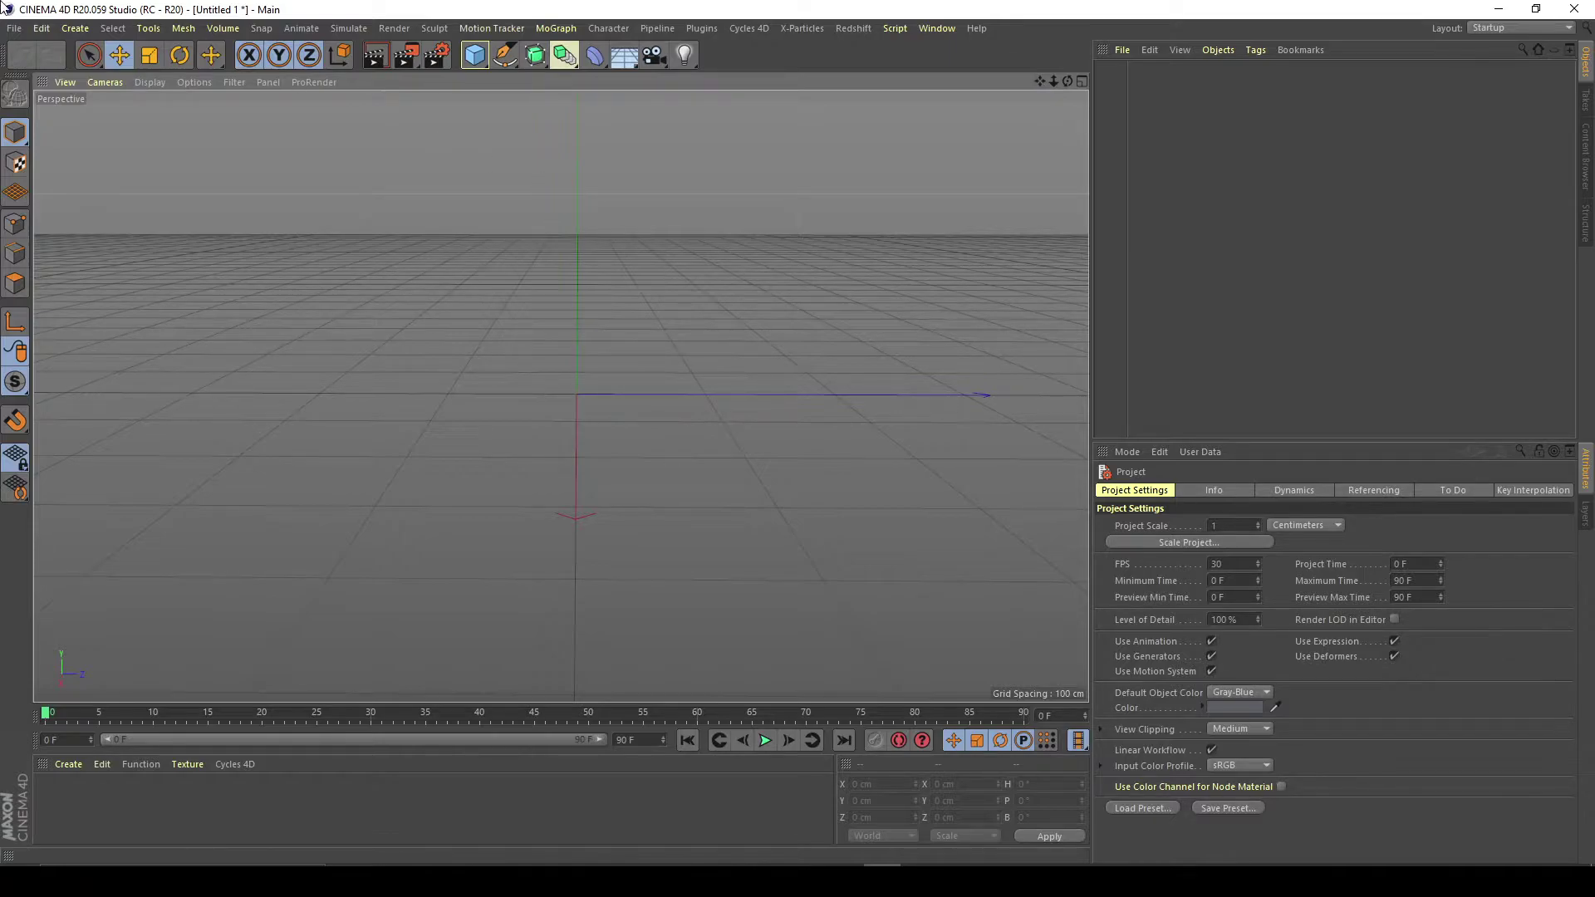
pyautogui.click(15, 30)
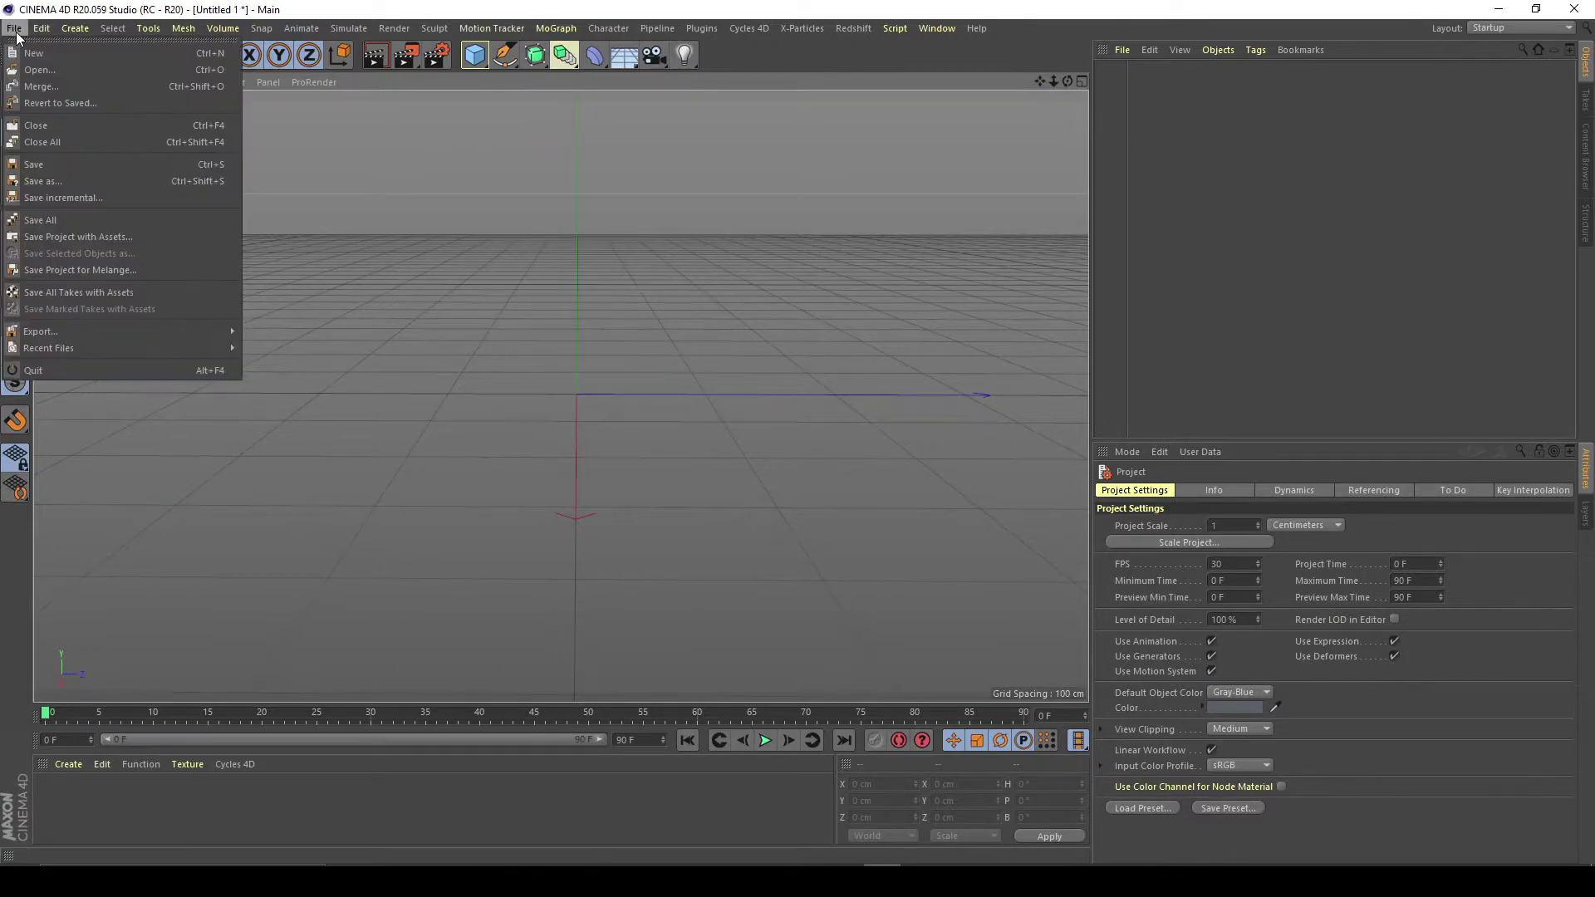
pyautogui.click(38, 87)
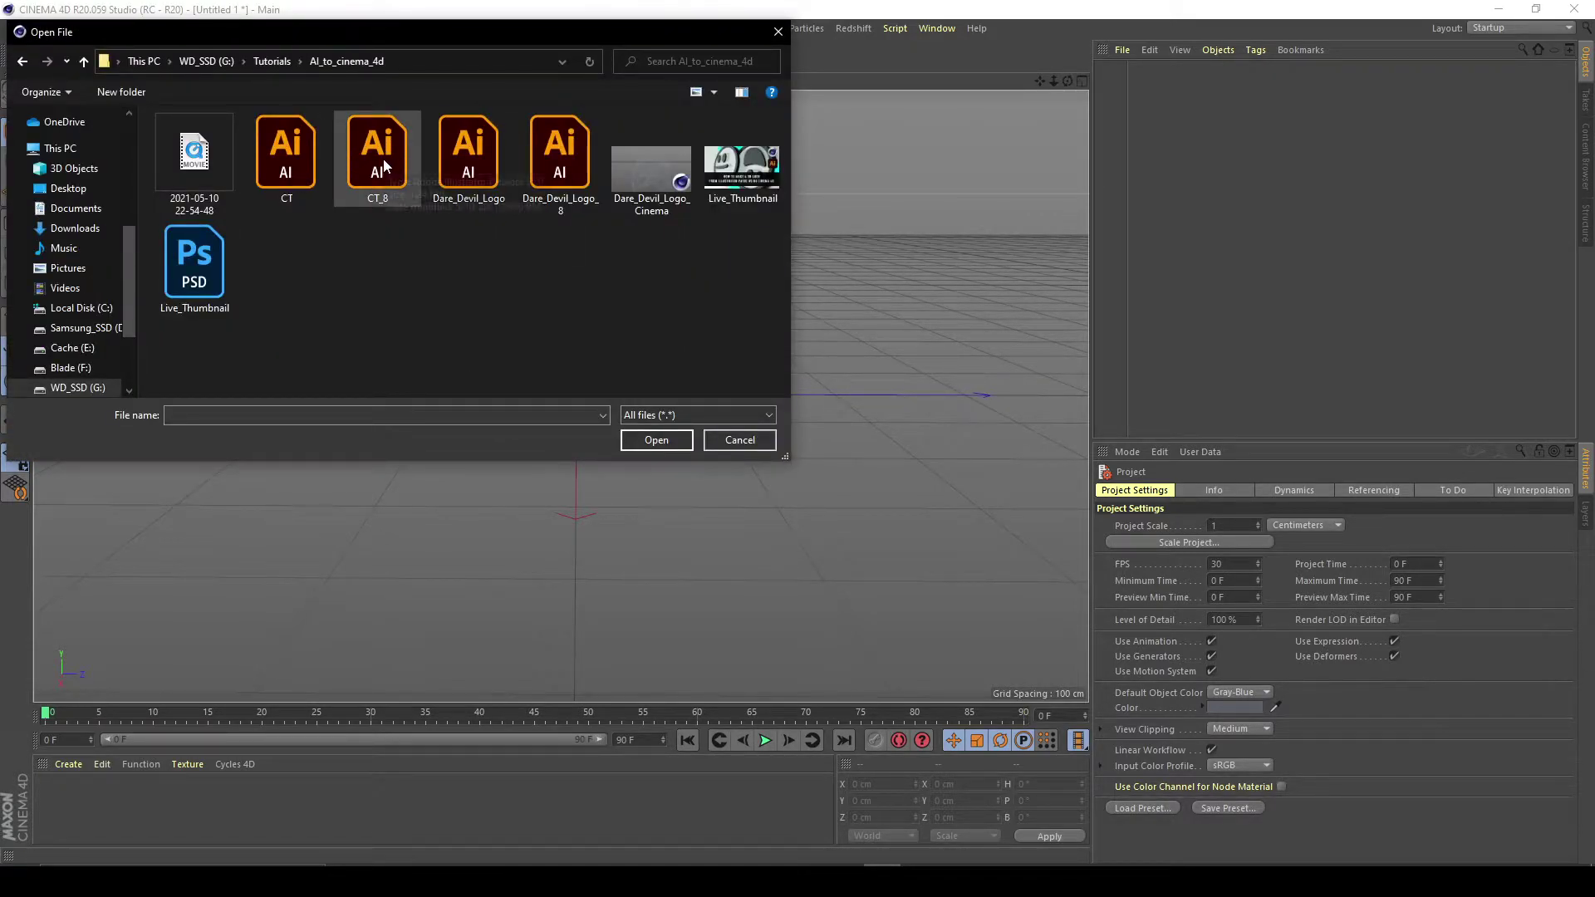
pyautogui.doubleClick(382, 160)
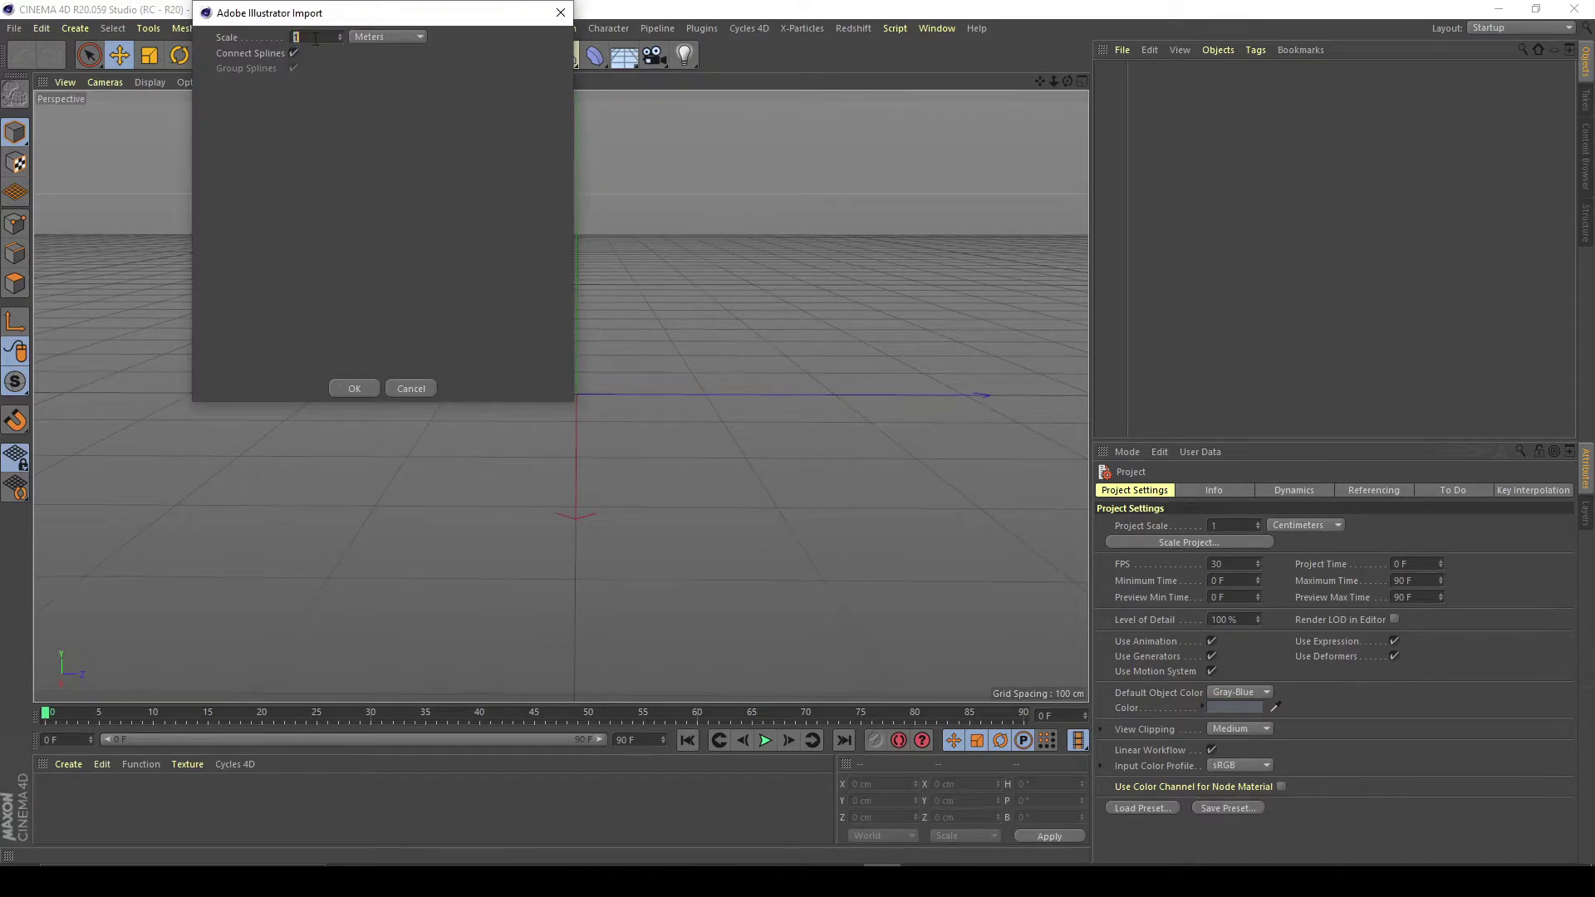
pyautogui.click(358, 390)
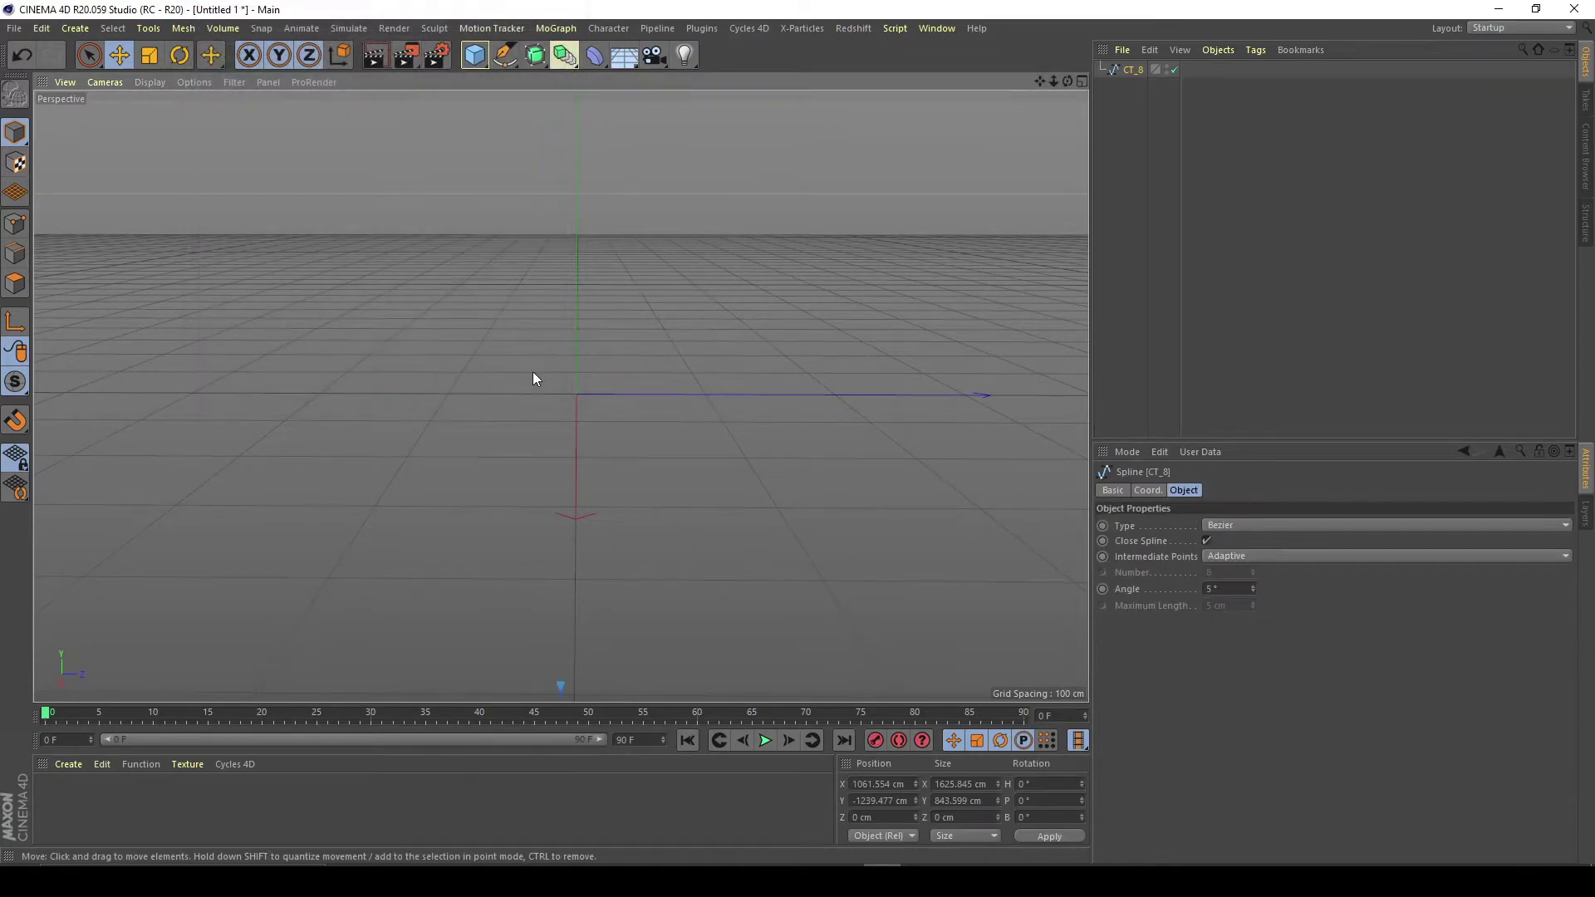
pyautogui.scroll(-6, 561, 396)
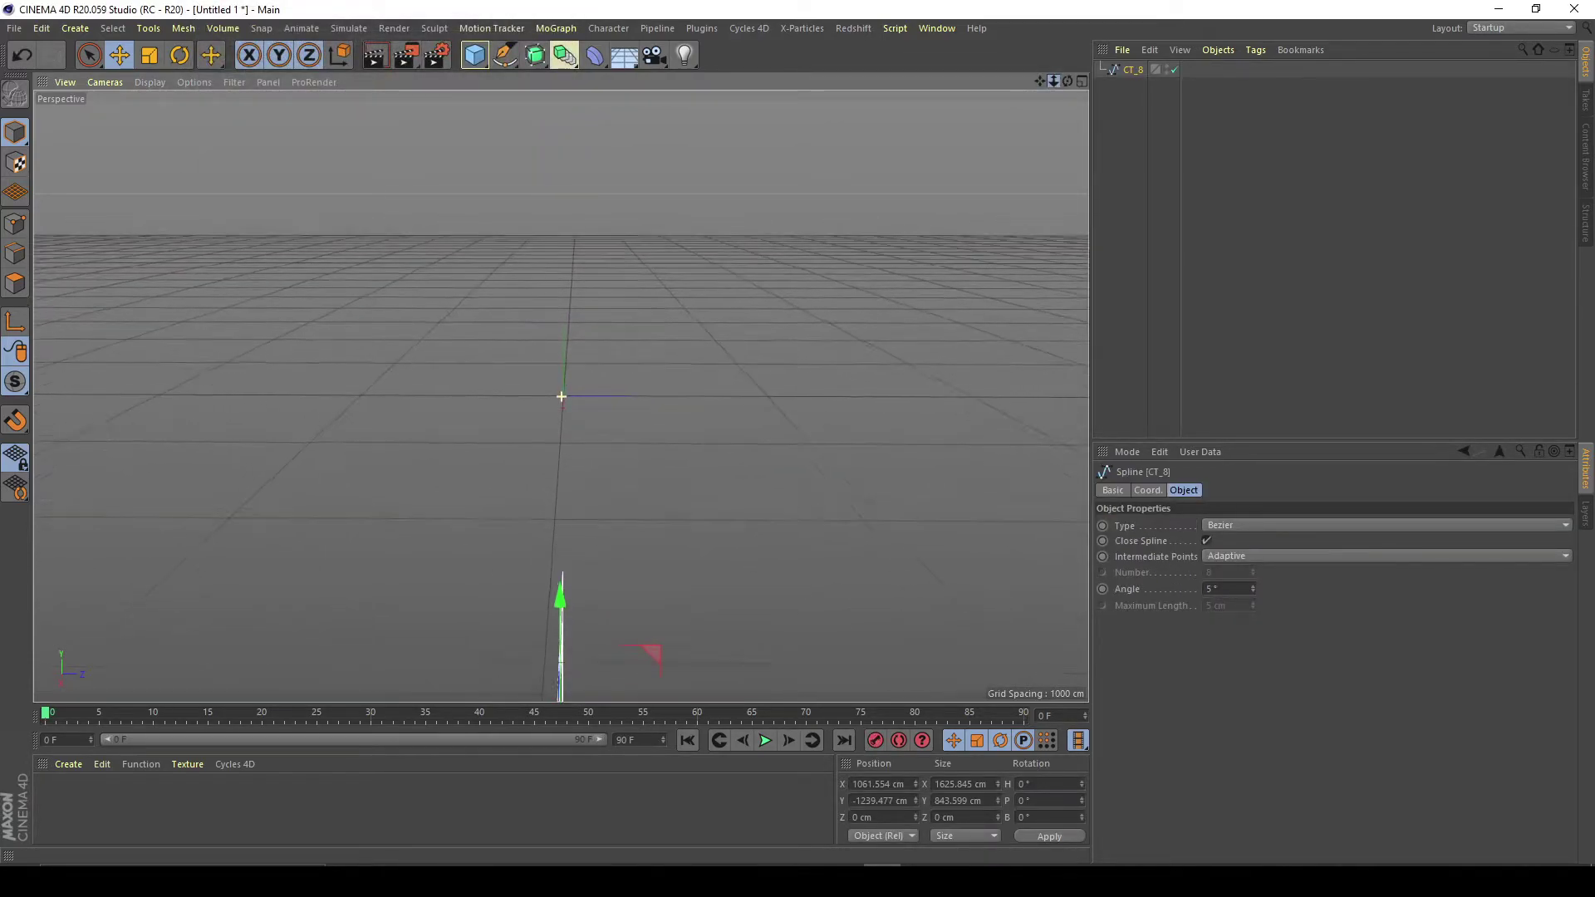
pyautogui.moveTo(1063, 80)
pyautogui.mouseDown()
pyautogui.moveTo(1029, 88)
pyautogui.moveTo(1054, 92)
pyautogui.moveTo(1053, 78)
pyautogui.mouseUp()
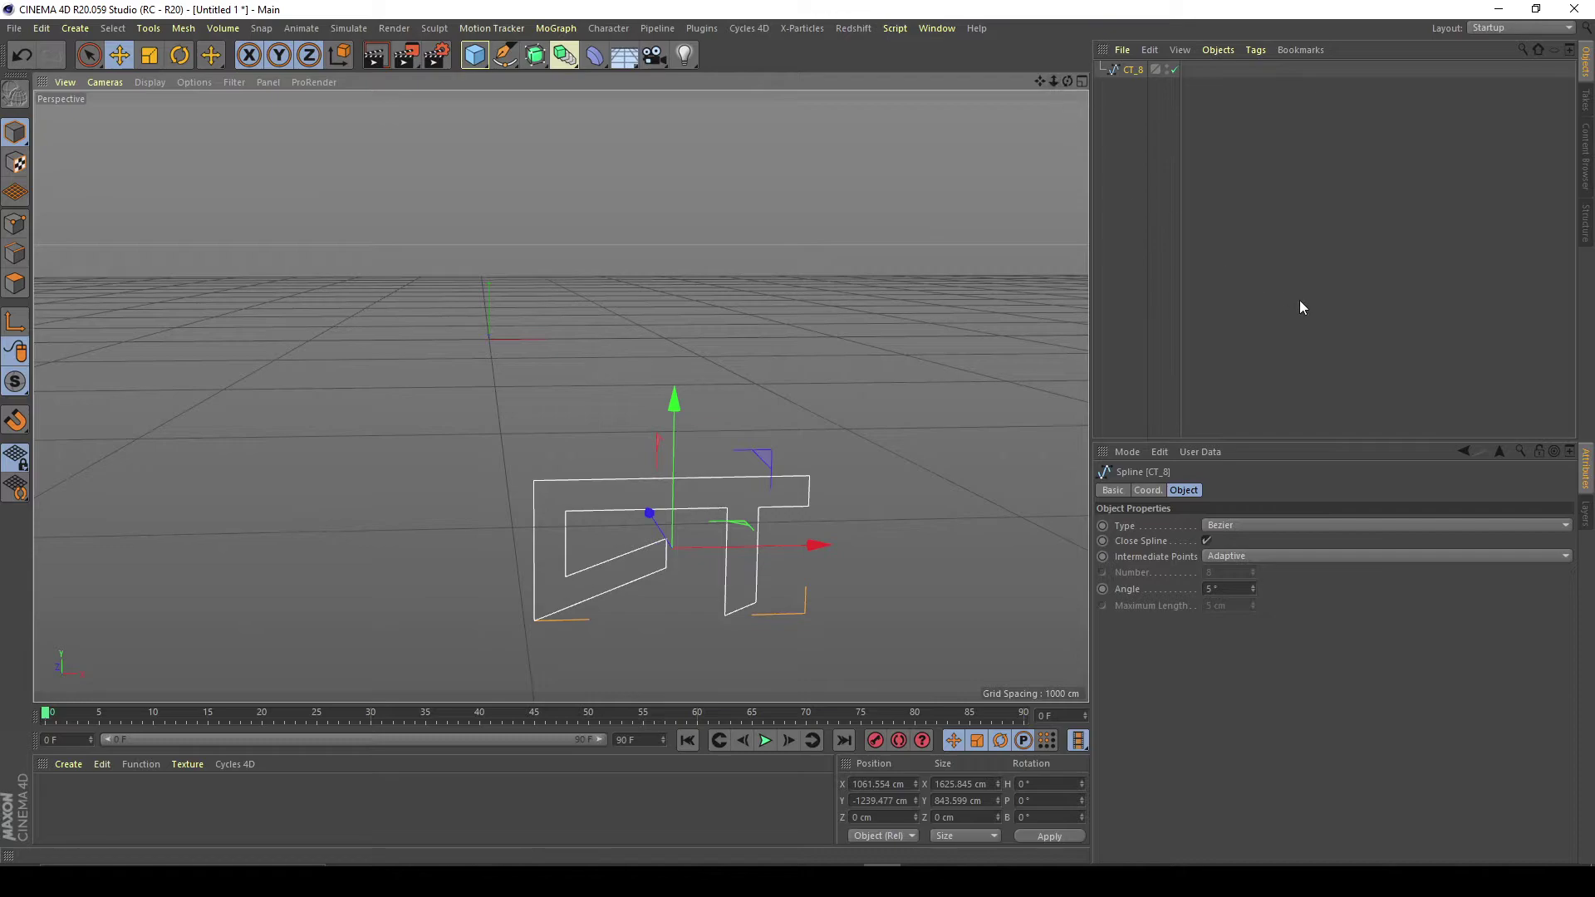
# Set the imported CT_8 spline's X, Y and Z position to 1 cm each
pyautogui.click(1110, 491)
pyautogui.click(1147, 492)
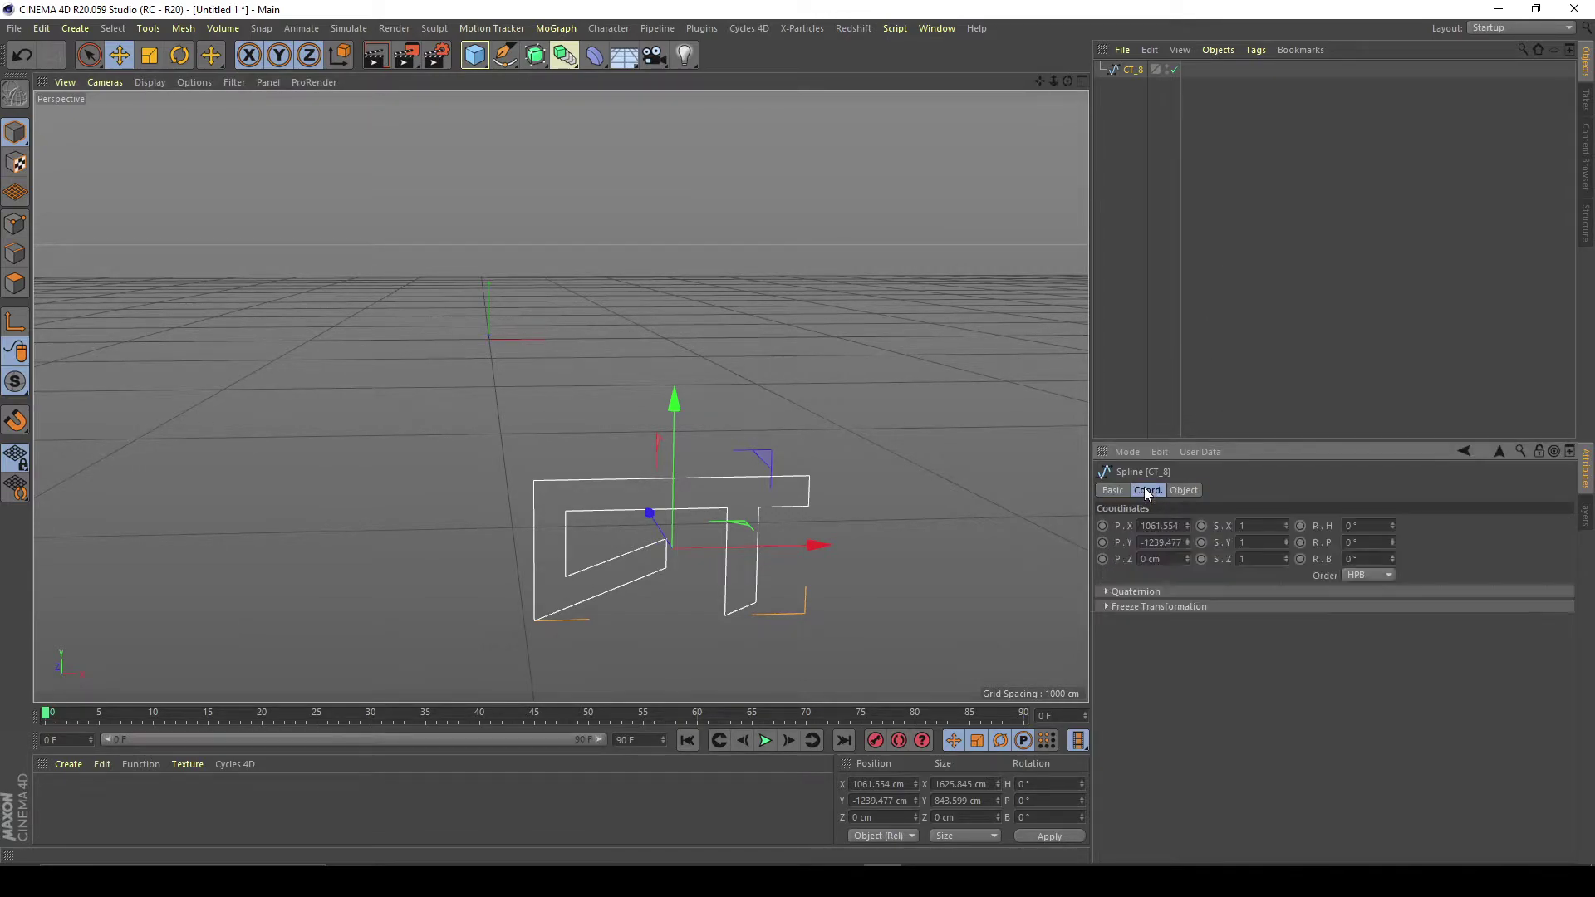
pyautogui.click(1176, 526)
pyautogui.write('1')
pyautogui.press('Tab')
pyautogui.write('1')
pyautogui.press('Tab')
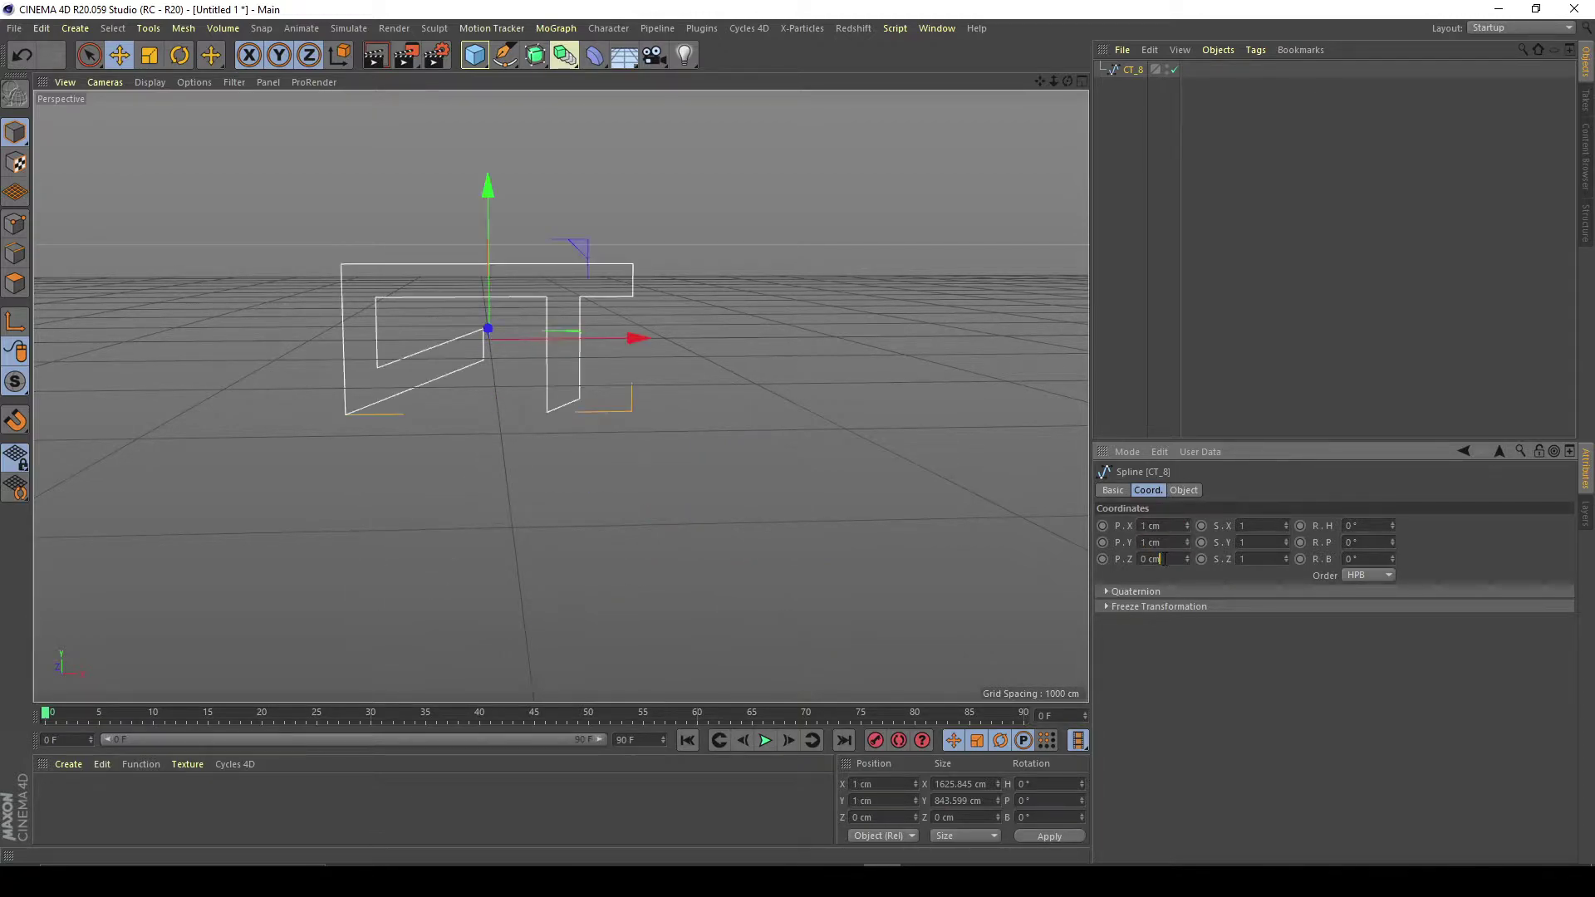
pyautogui.write('1')
pyautogui.click(976, 598)
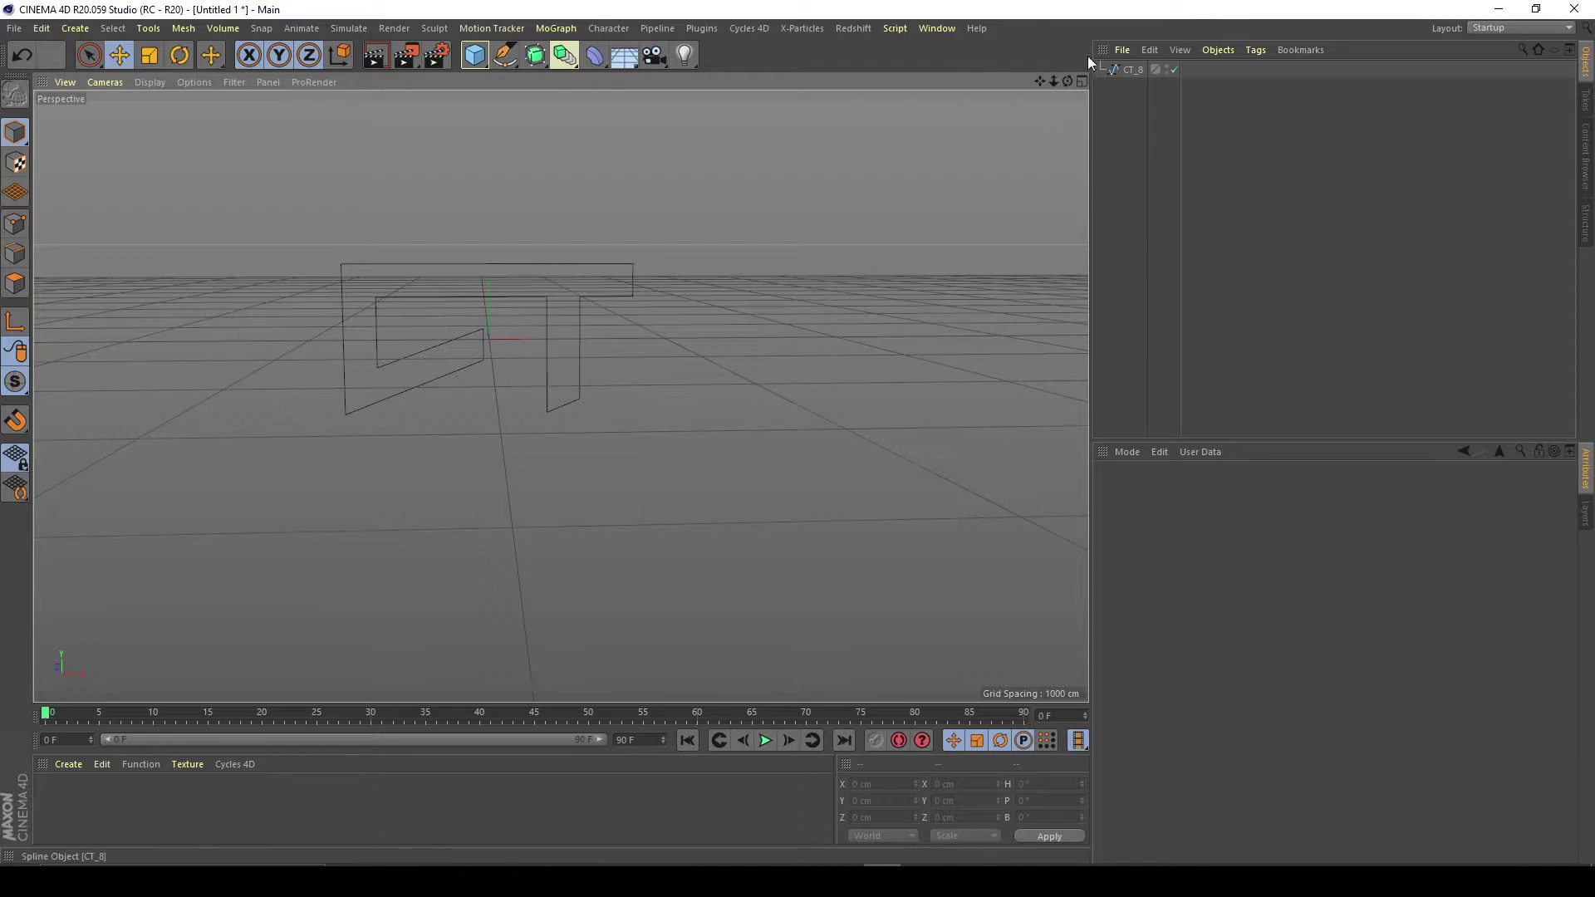
pyautogui.moveTo(1051, 80); pyautogui.dragTo(1029, 50)
pyautogui.click(1120, 70)
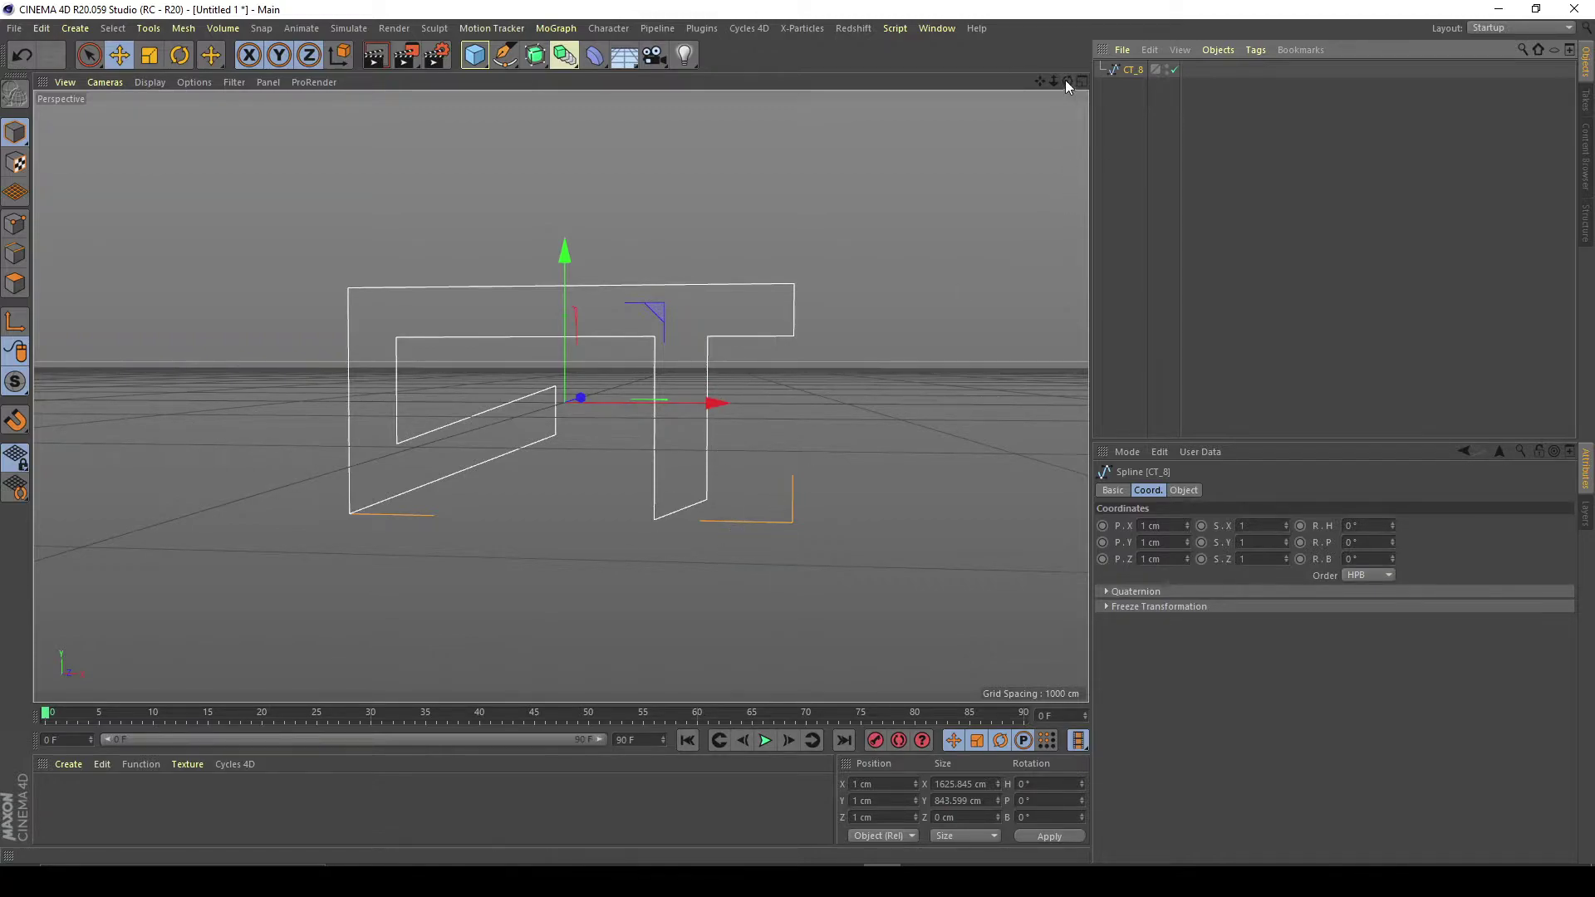
pyautogui.moveTo(1053, 81); pyautogui.dragTo(985, 86)
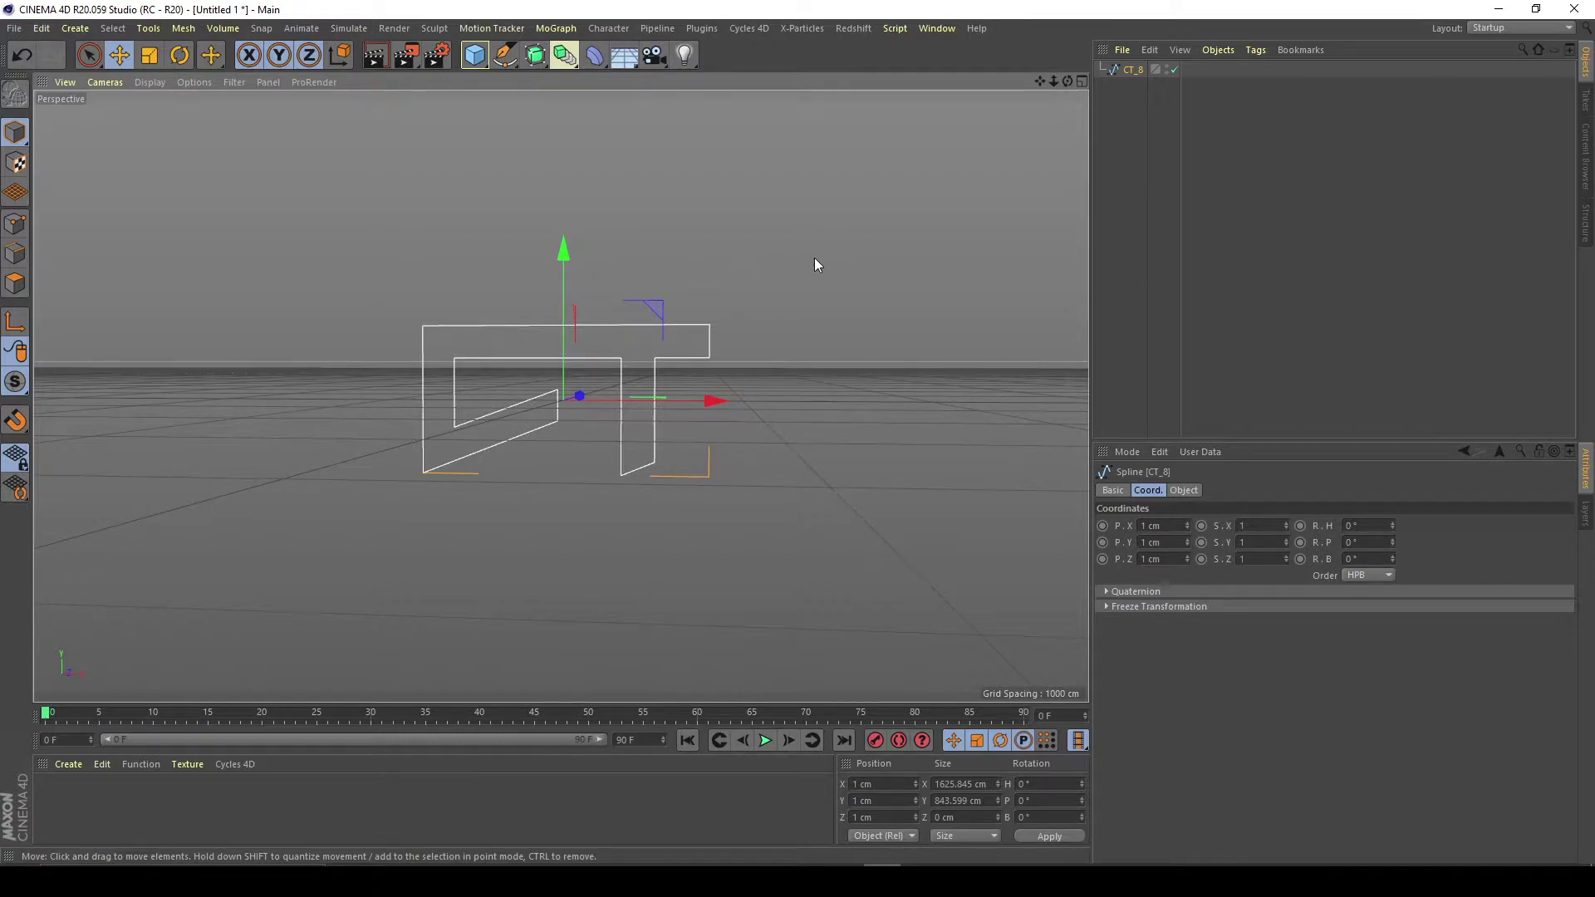
pyautogui.moveTo(1053, 81); pyautogui.dragTo(1059, 105)
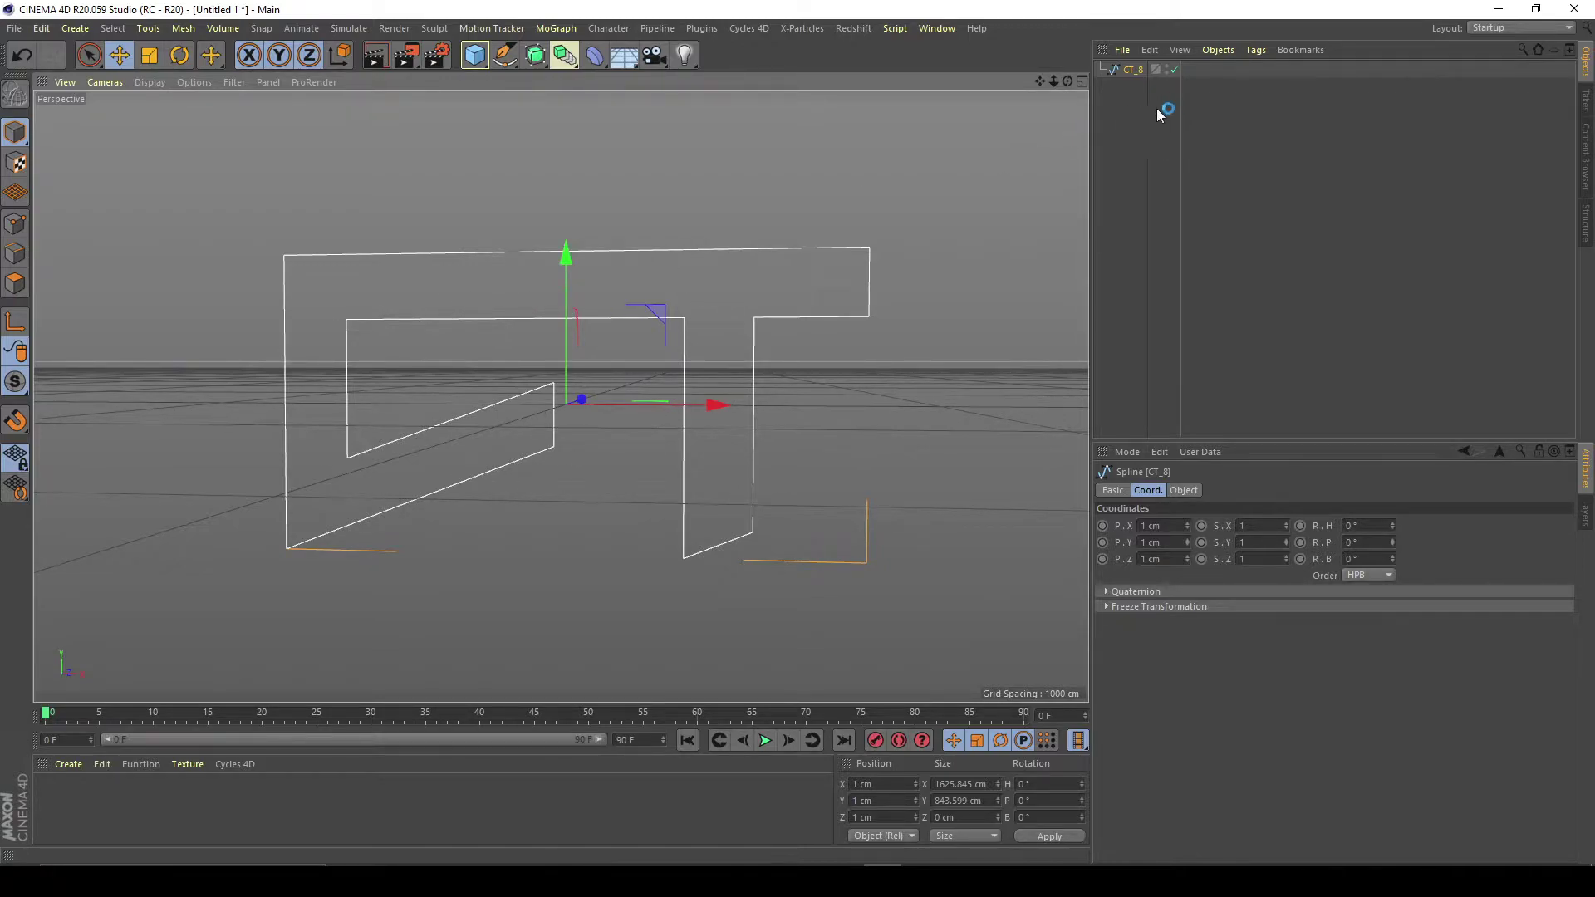
pyautogui.click(1111, 88)
pyautogui.click(1115, 69)
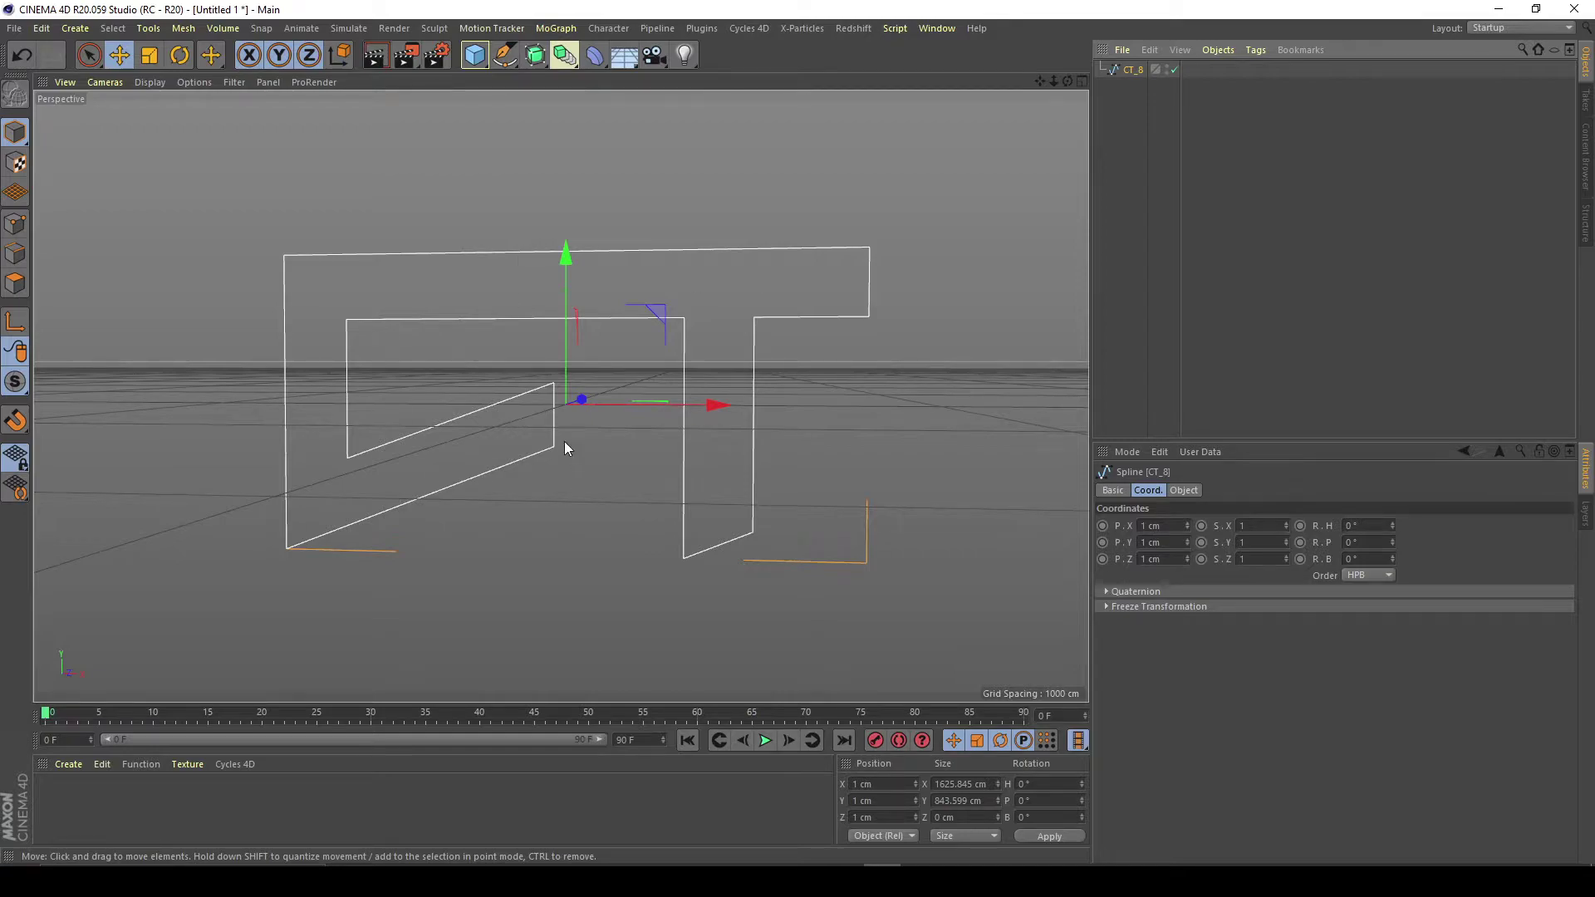
# Add a circle spline and raise it about 338 cm along Y over the logo's upper bar
pyautogui.click(502, 59)
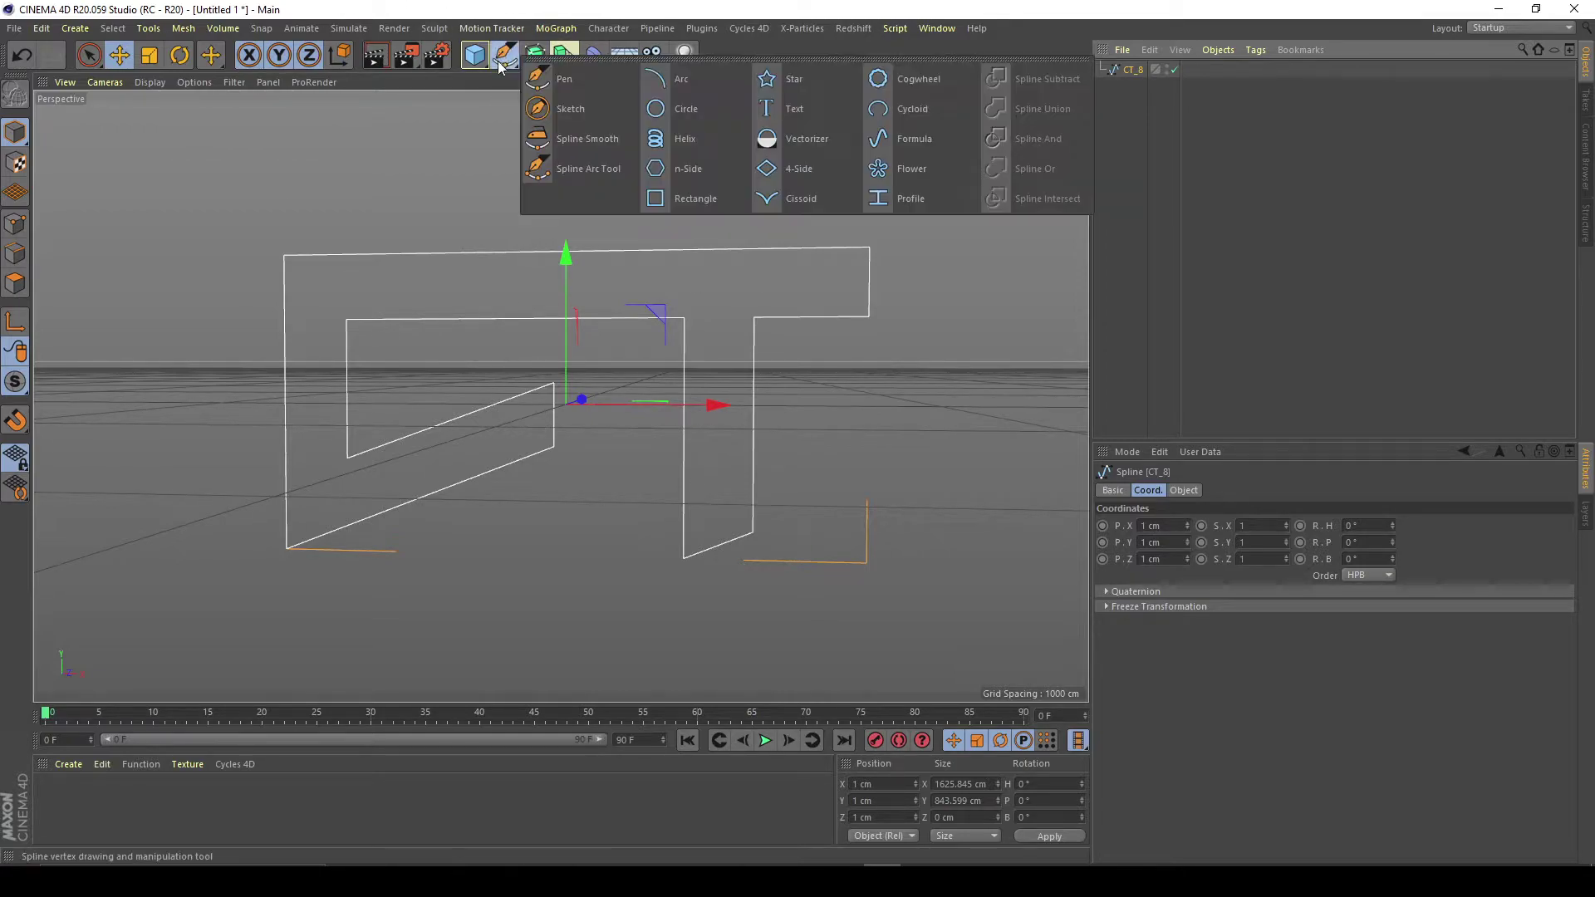
pyautogui.click(676, 109)
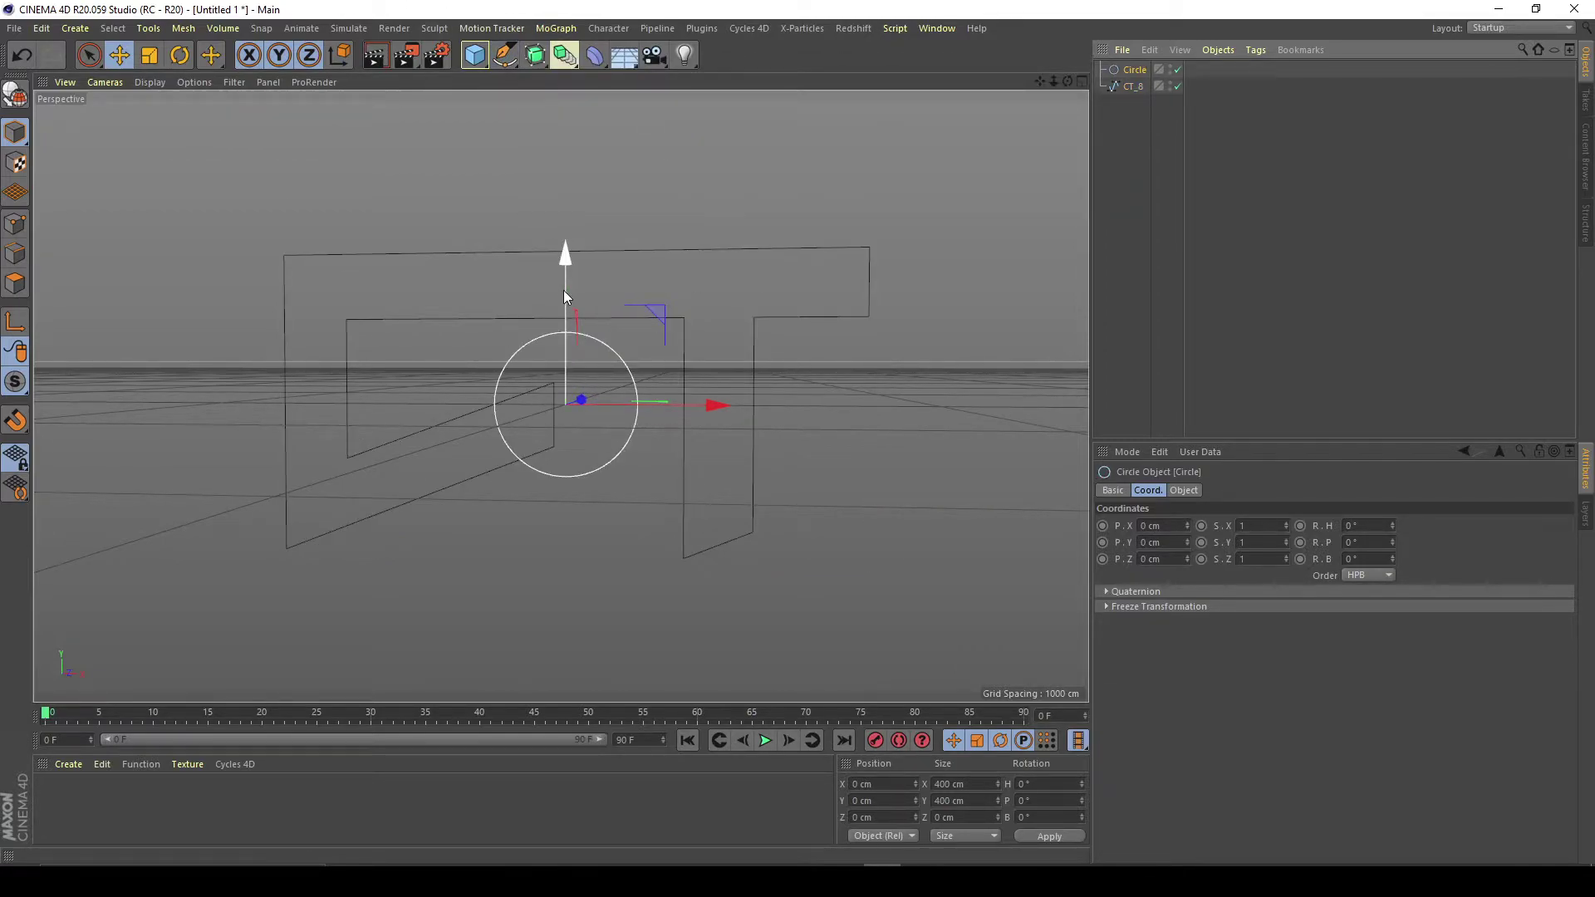
pyautogui.moveTo(564, 292); pyautogui.dragTo(528, 173)
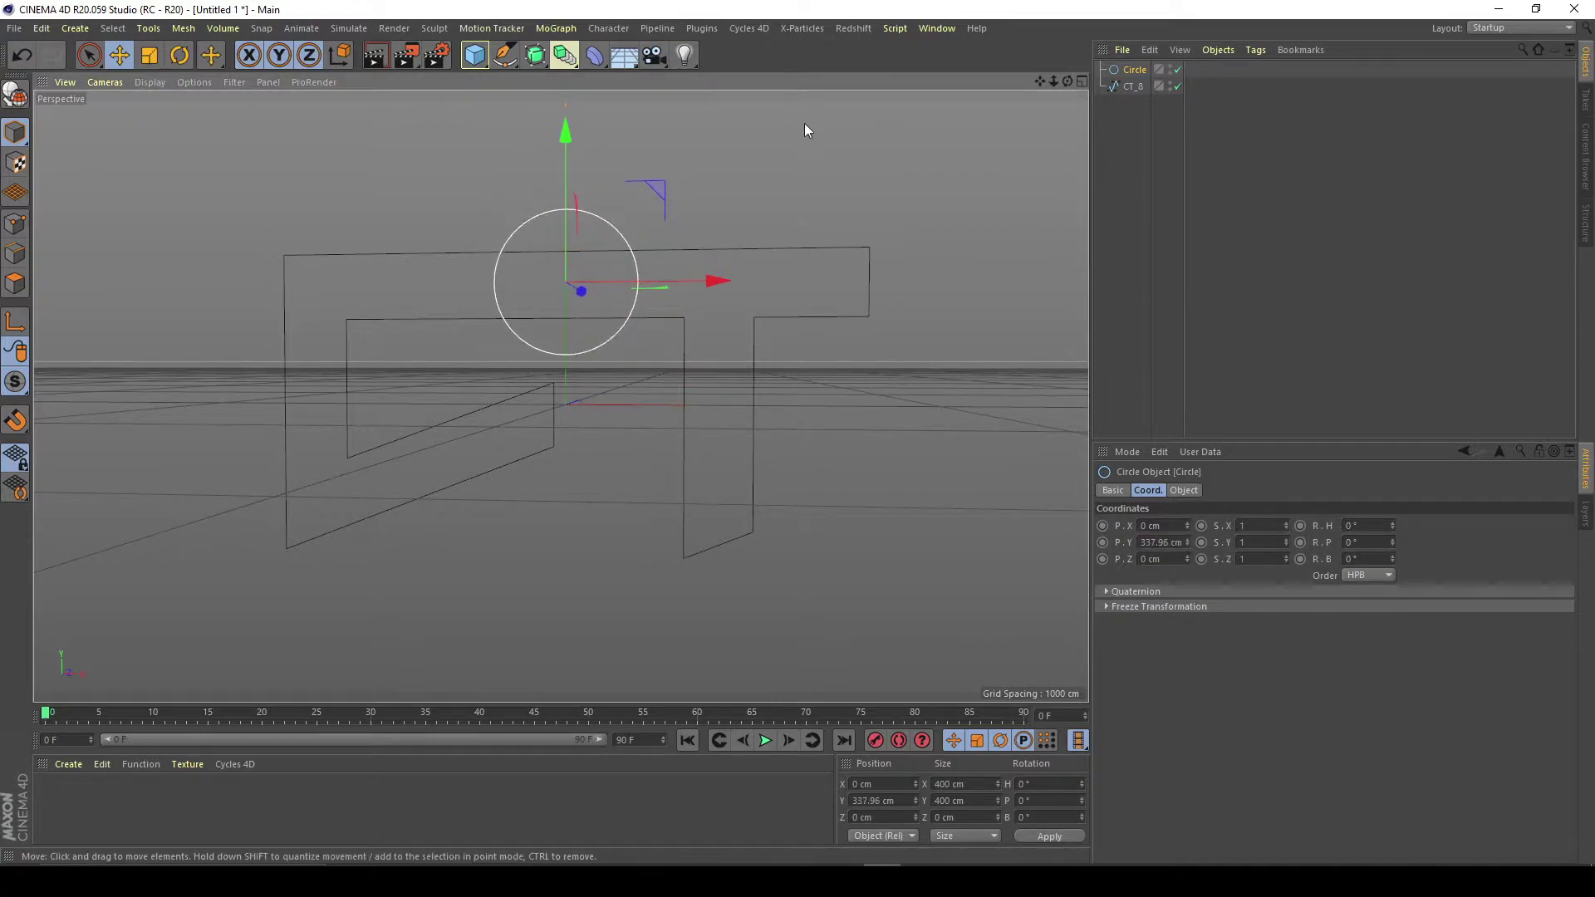
# Select the circle together with the CT_8 spline, then delete only the circle
pyautogui.click(1130, 86)
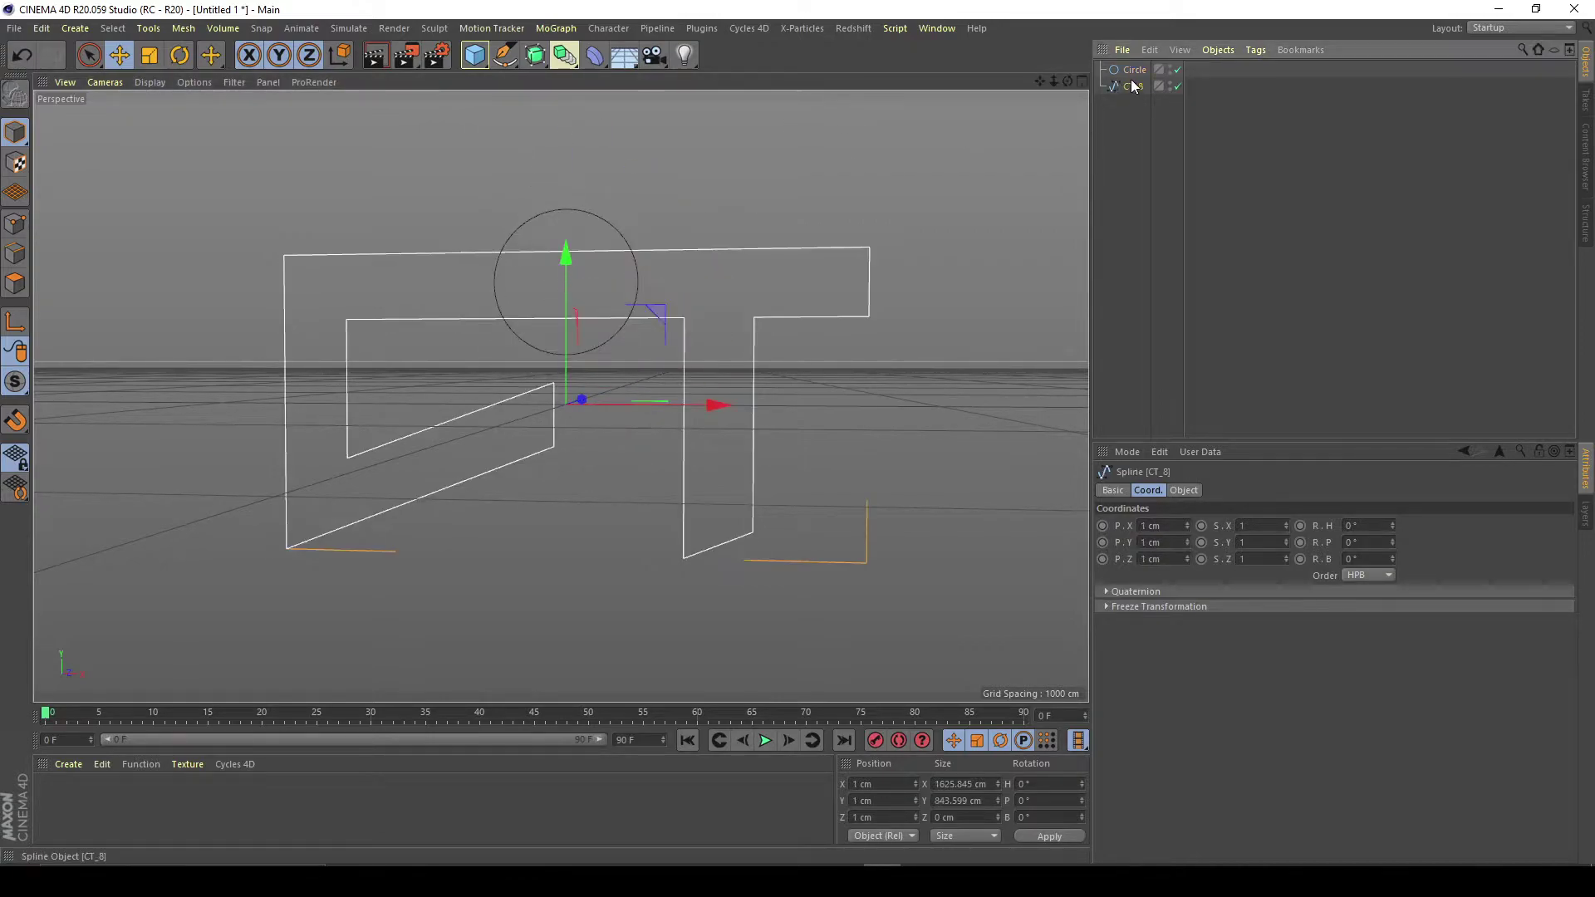
pyautogui.keyDown('ctrl'); pyautogui.click(1135, 72); pyautogui.keyUp('ctrl')
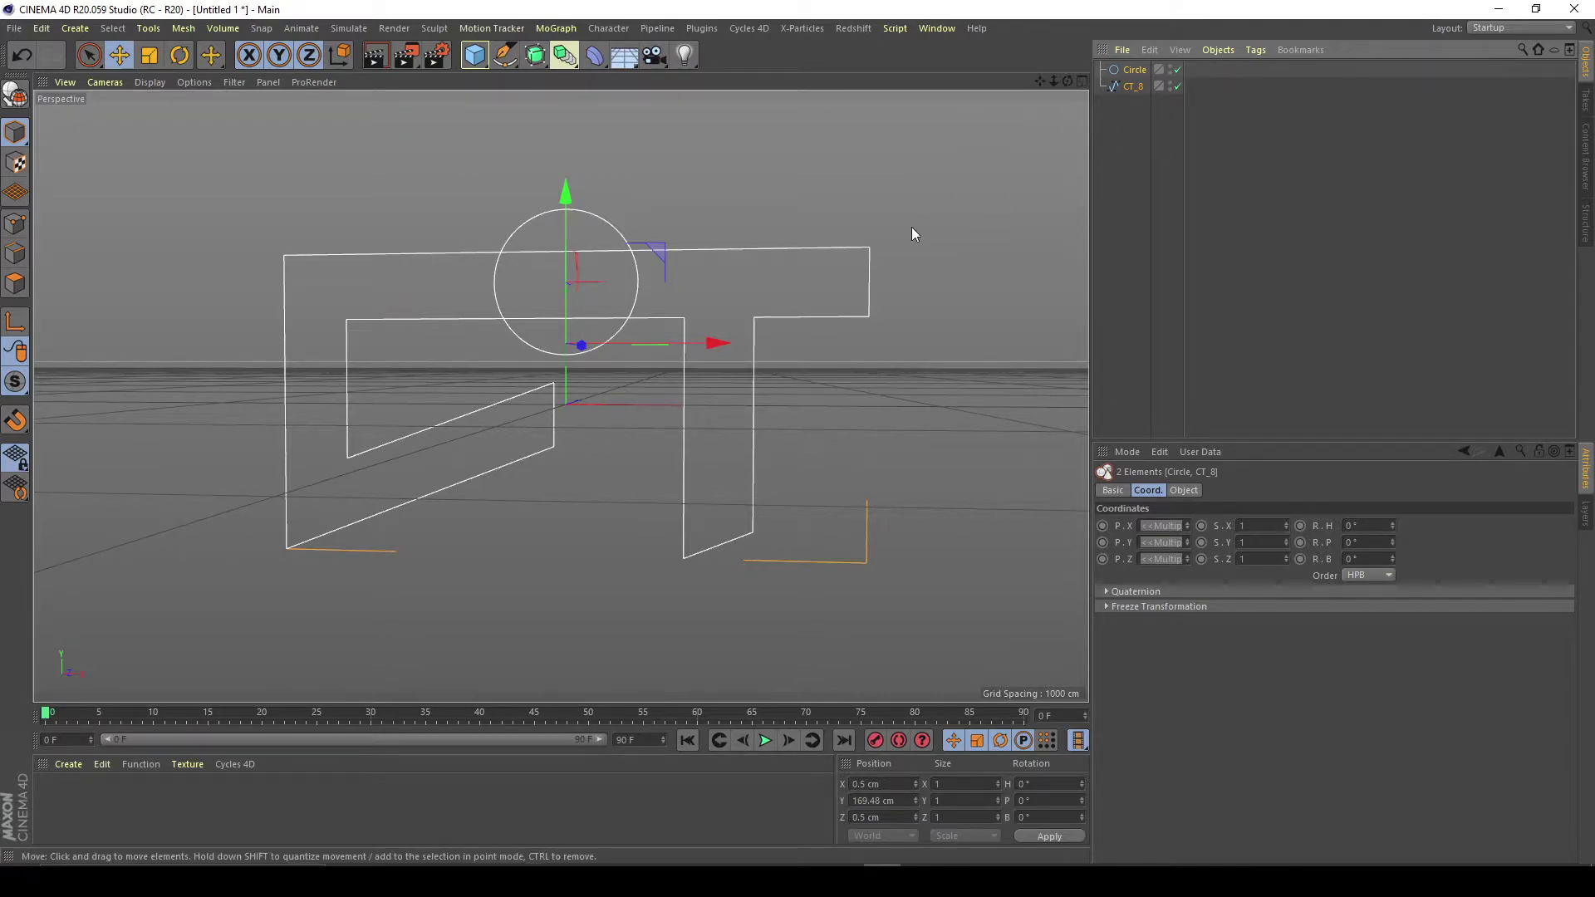
pyautogui.click(1133, 70)
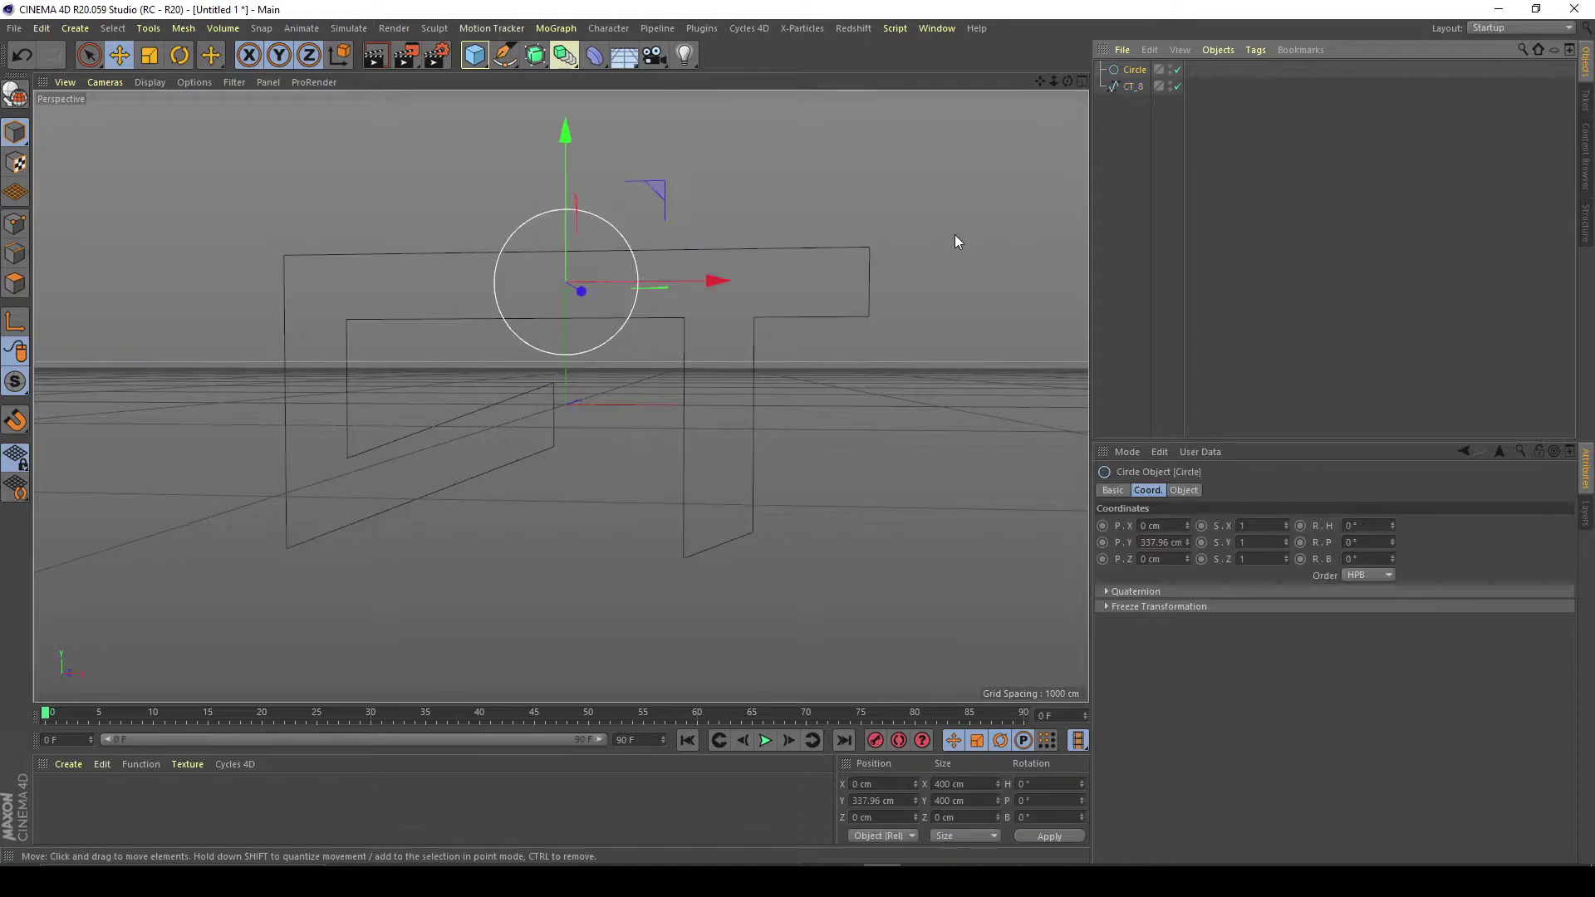
pyautogui.press('Delete')
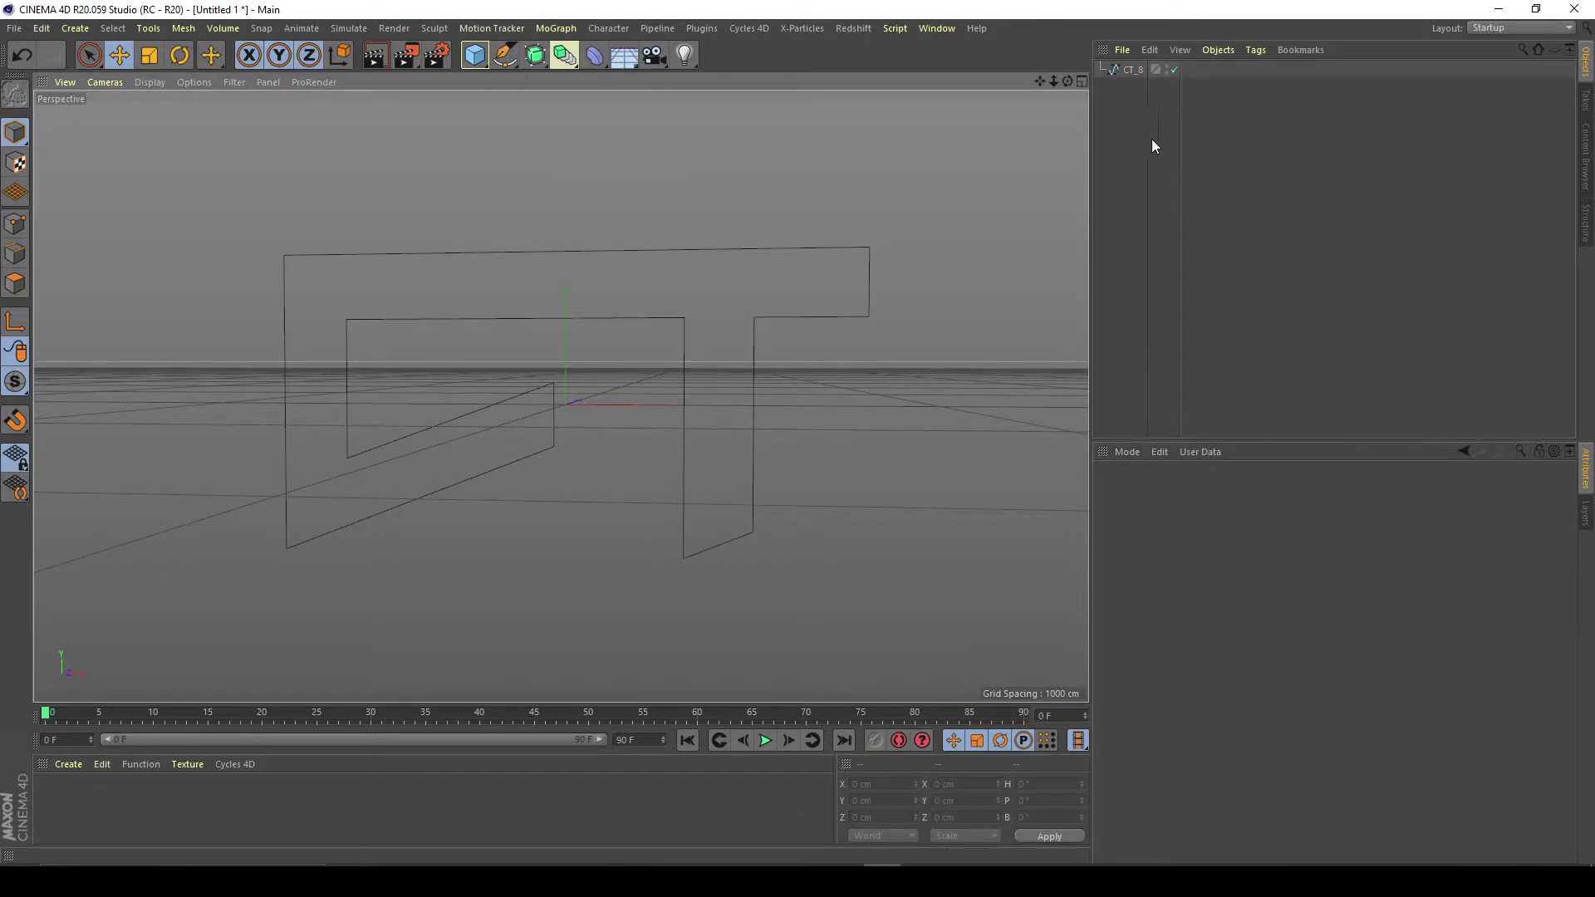
# Add an Extrude generator and make the CT_8 spline its child
pyautogui.click(1127, 69)
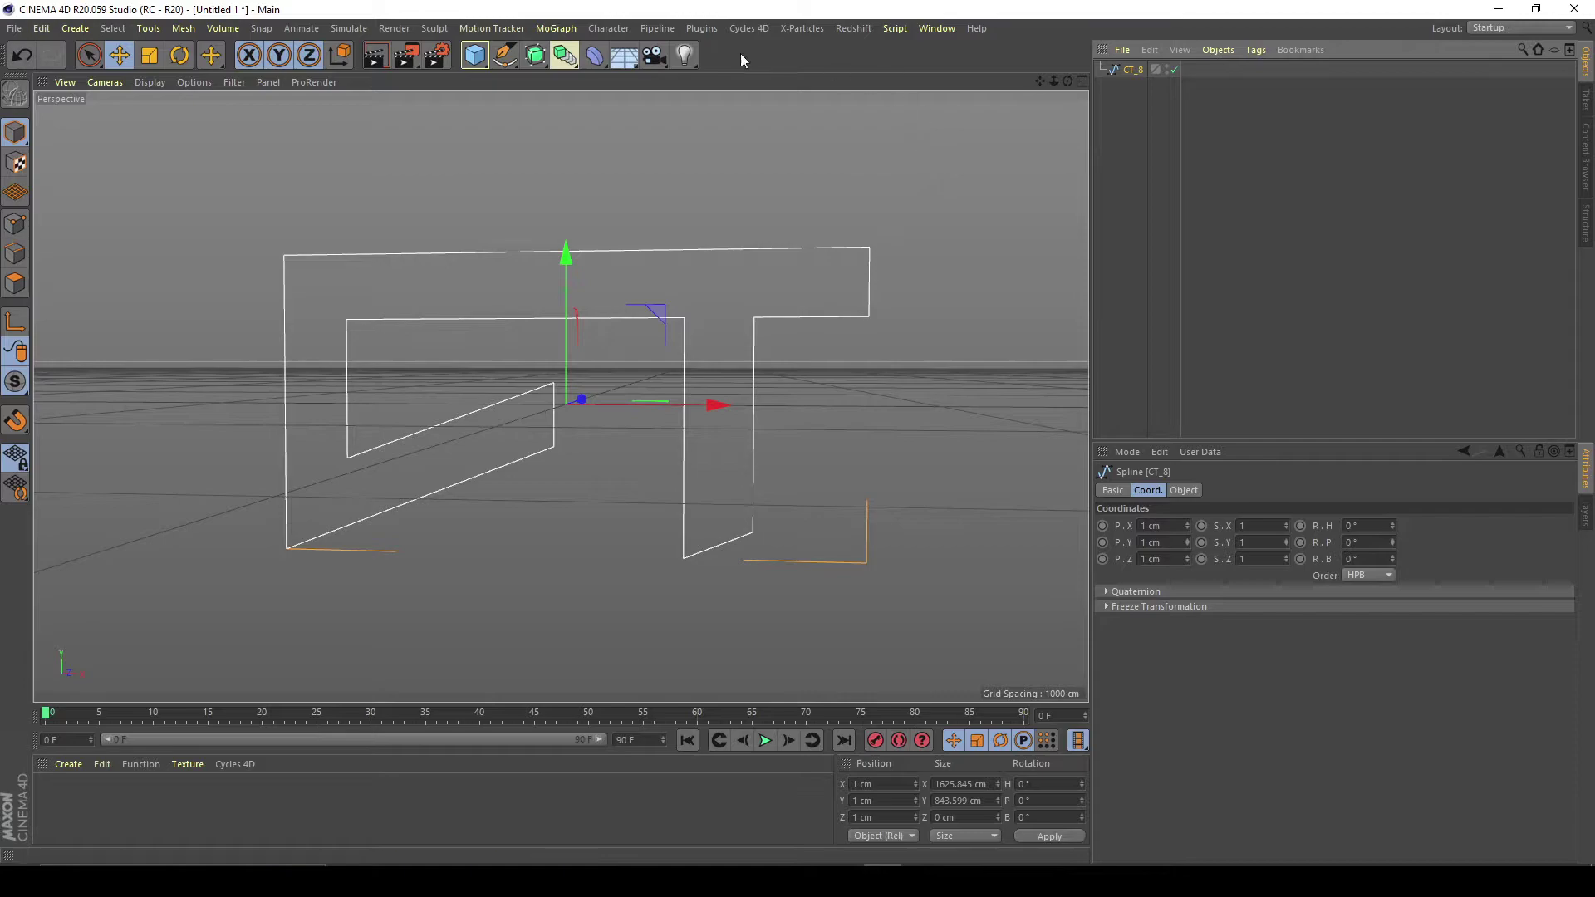
pyautogui.click(535, 57)
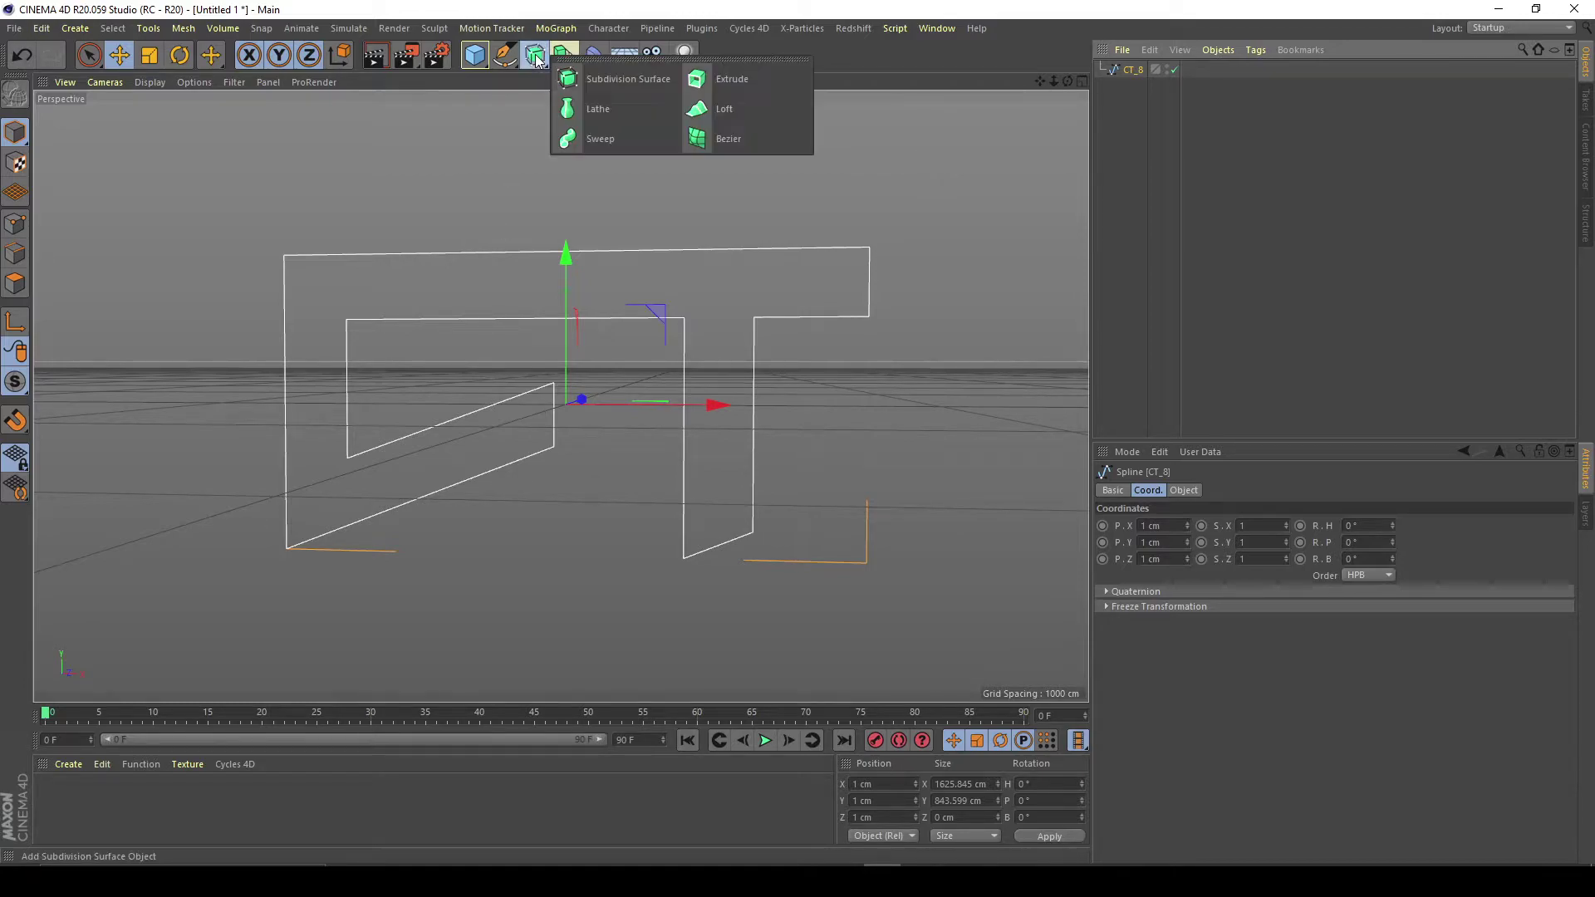
pyautogui.click(729, 73)
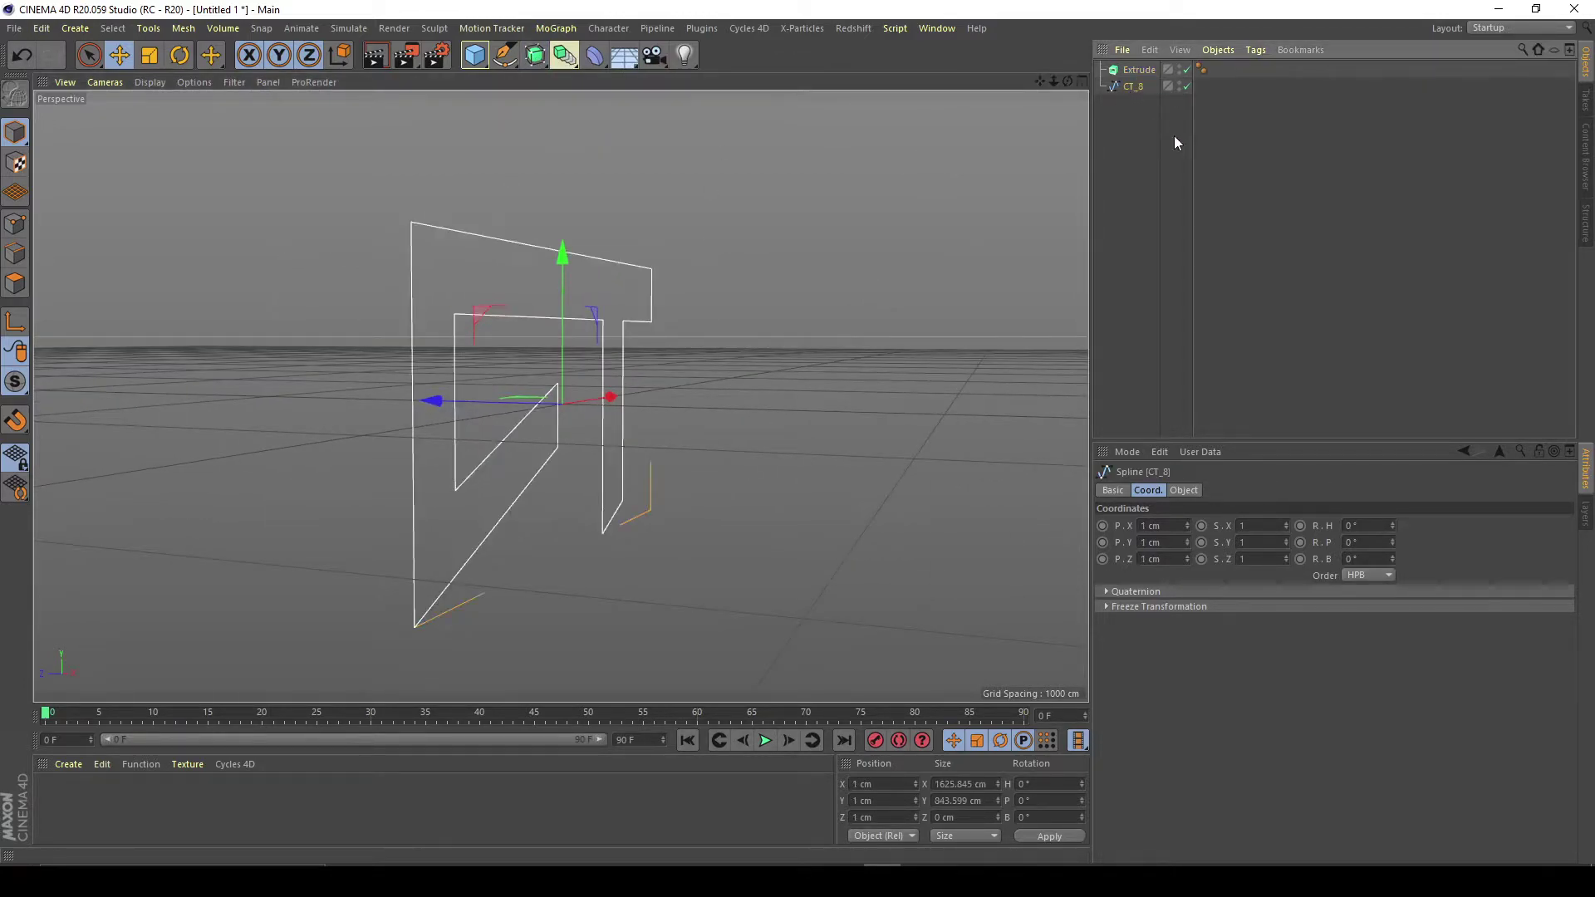
pyautogui.moveTo(1128, 87); pyautogui.dragTo(1060, 138)
# Set the Extrude object's Z movement to 195 cm to thicken the logo
pyautogui.click(1137, 70)
pyautogui.click(1218, 490)
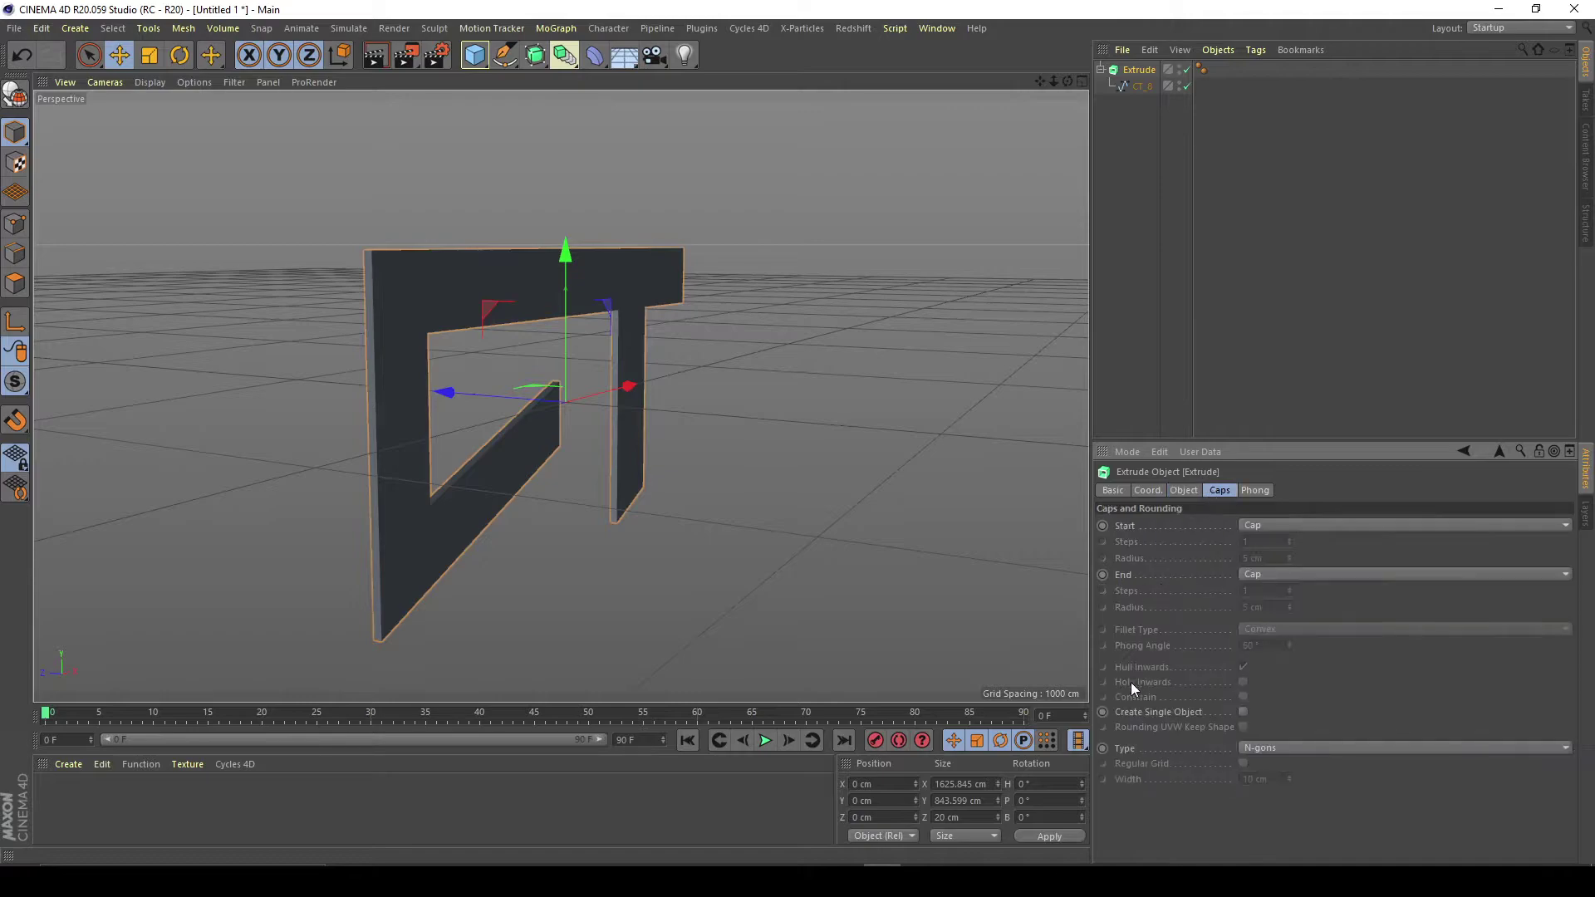
pyautogui.click(1181, 490)
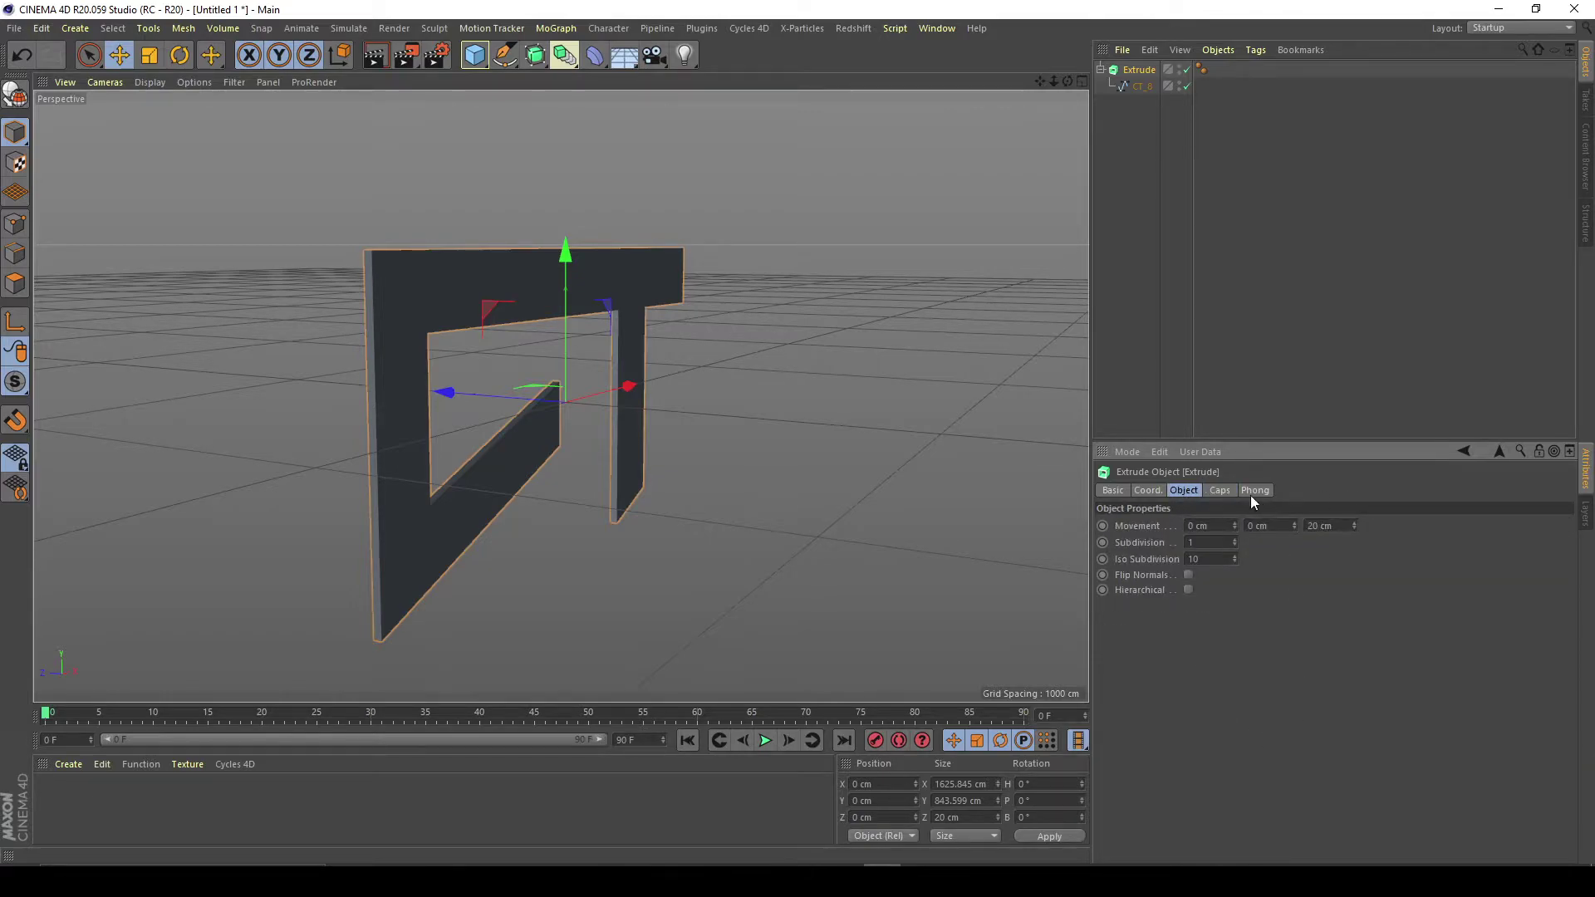
pyautogui.moveTo(1356, 521); pyautogui.dragTo(1066, 85)
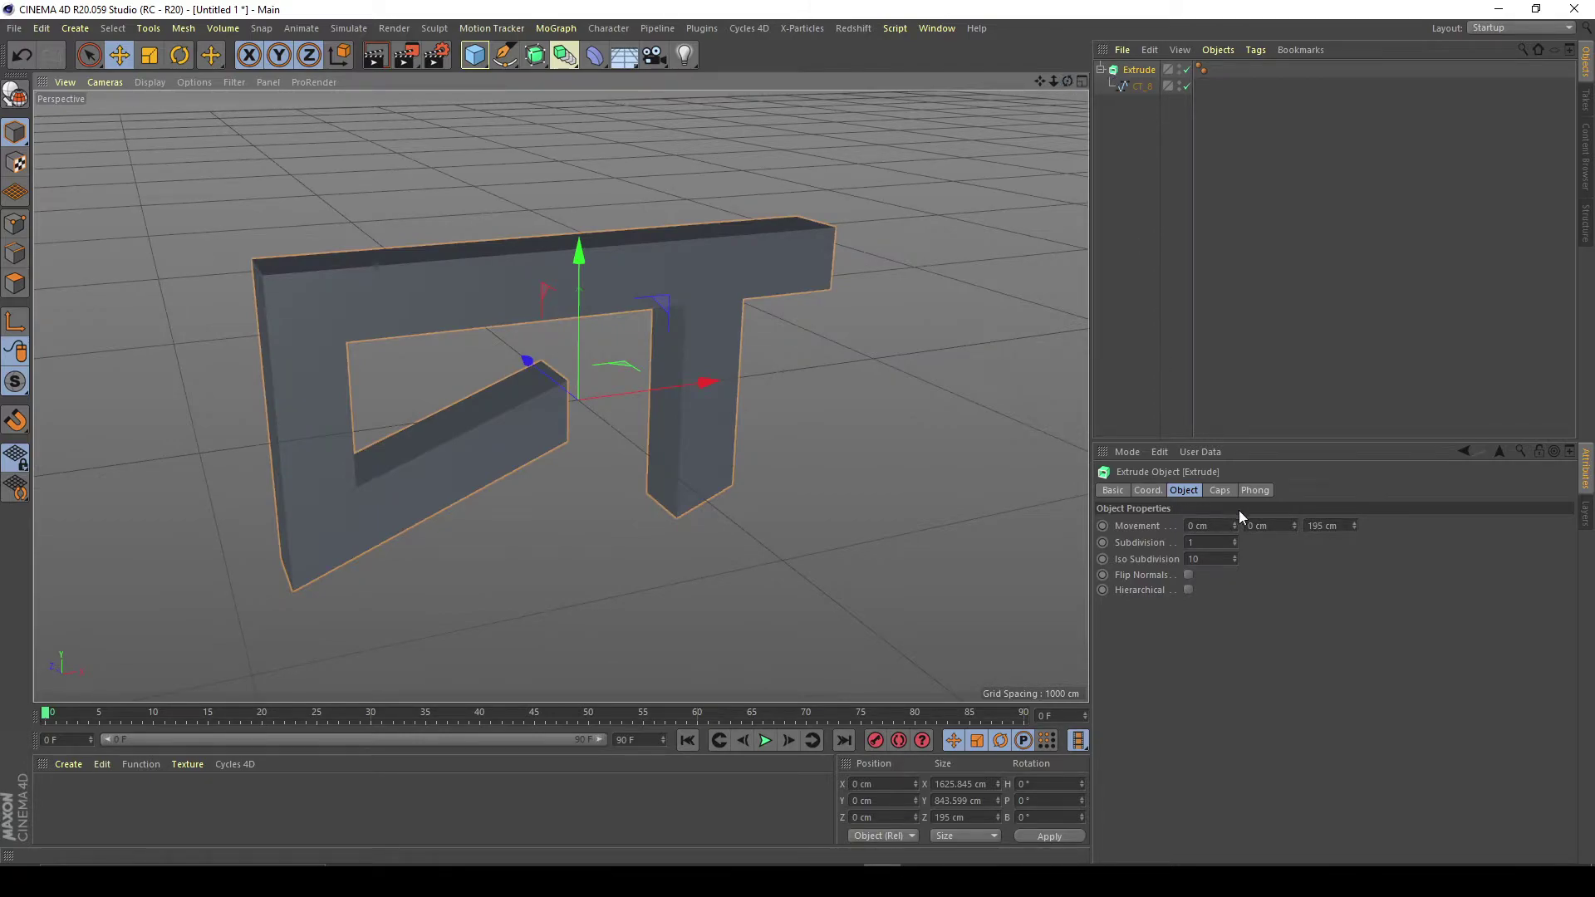
# Open the Extrude object's cap settings and inspect the logo's front, top and inner edges from several angles
pyautogui.moveTo(1060, 83); pyautogui.dragTo(1113, 92)
pyautogui.click(1219, 490)
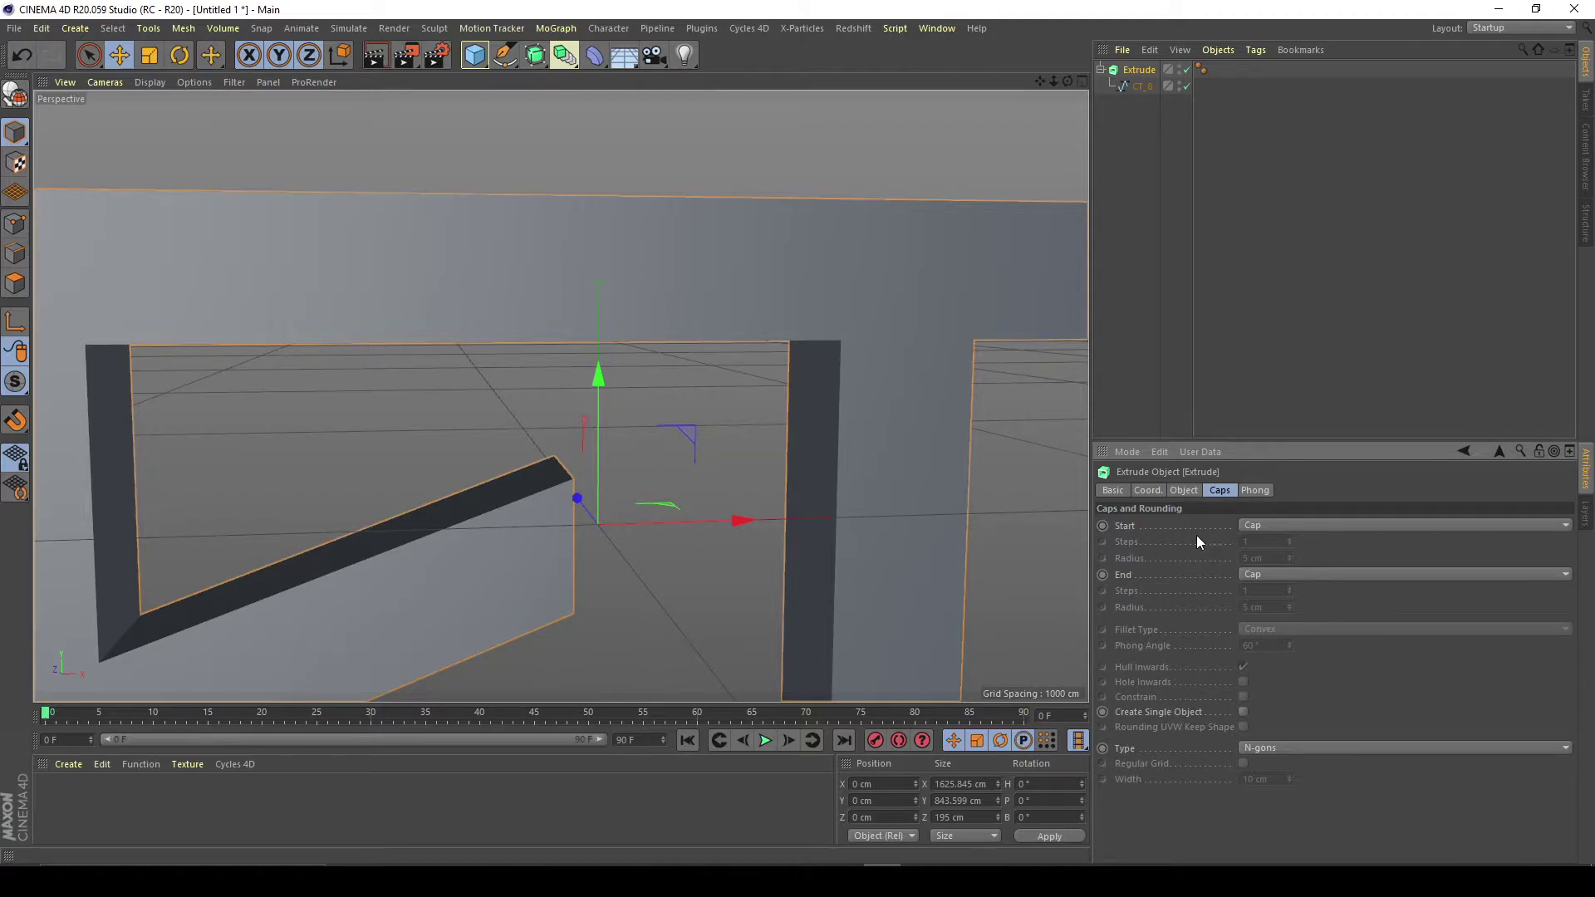
pyautogui.moveTo(1068, 82); pyautogui.dragTo(1066, 81)
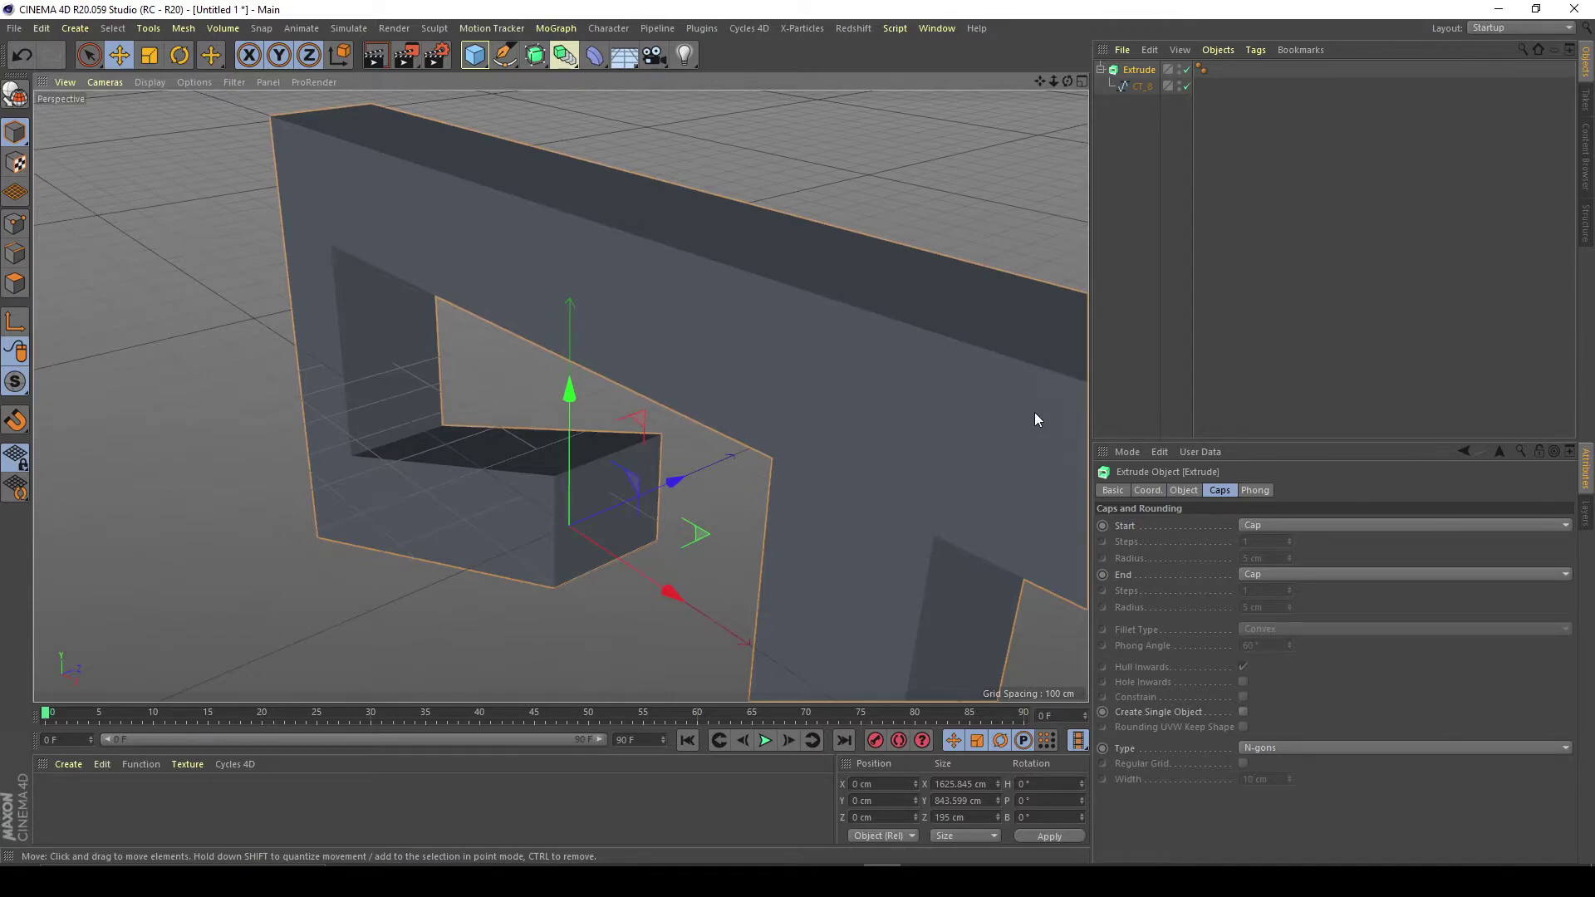
pyautogui.moveTo(1068, 84); pyautogui.dragTo(1023, 333)
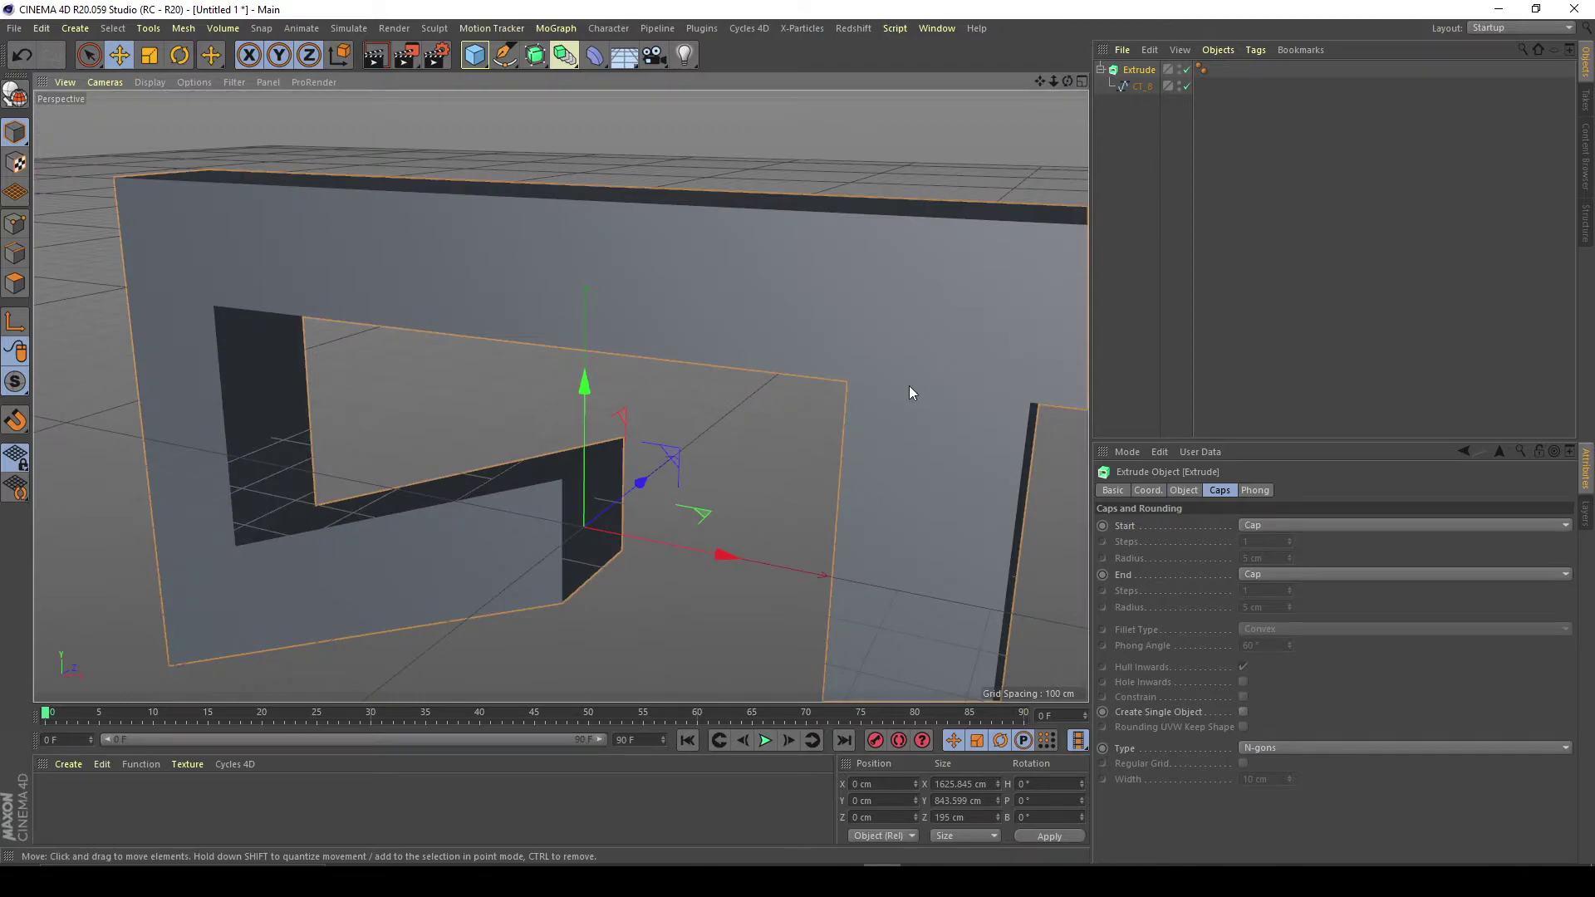
pyautogui.moveTo(1068, 80)
pyautogui.mouseDown()
pyautogui.moveTo(980, 96)
pyautogui.moveTo(1060, 87)
pyautogui.mouseUp()
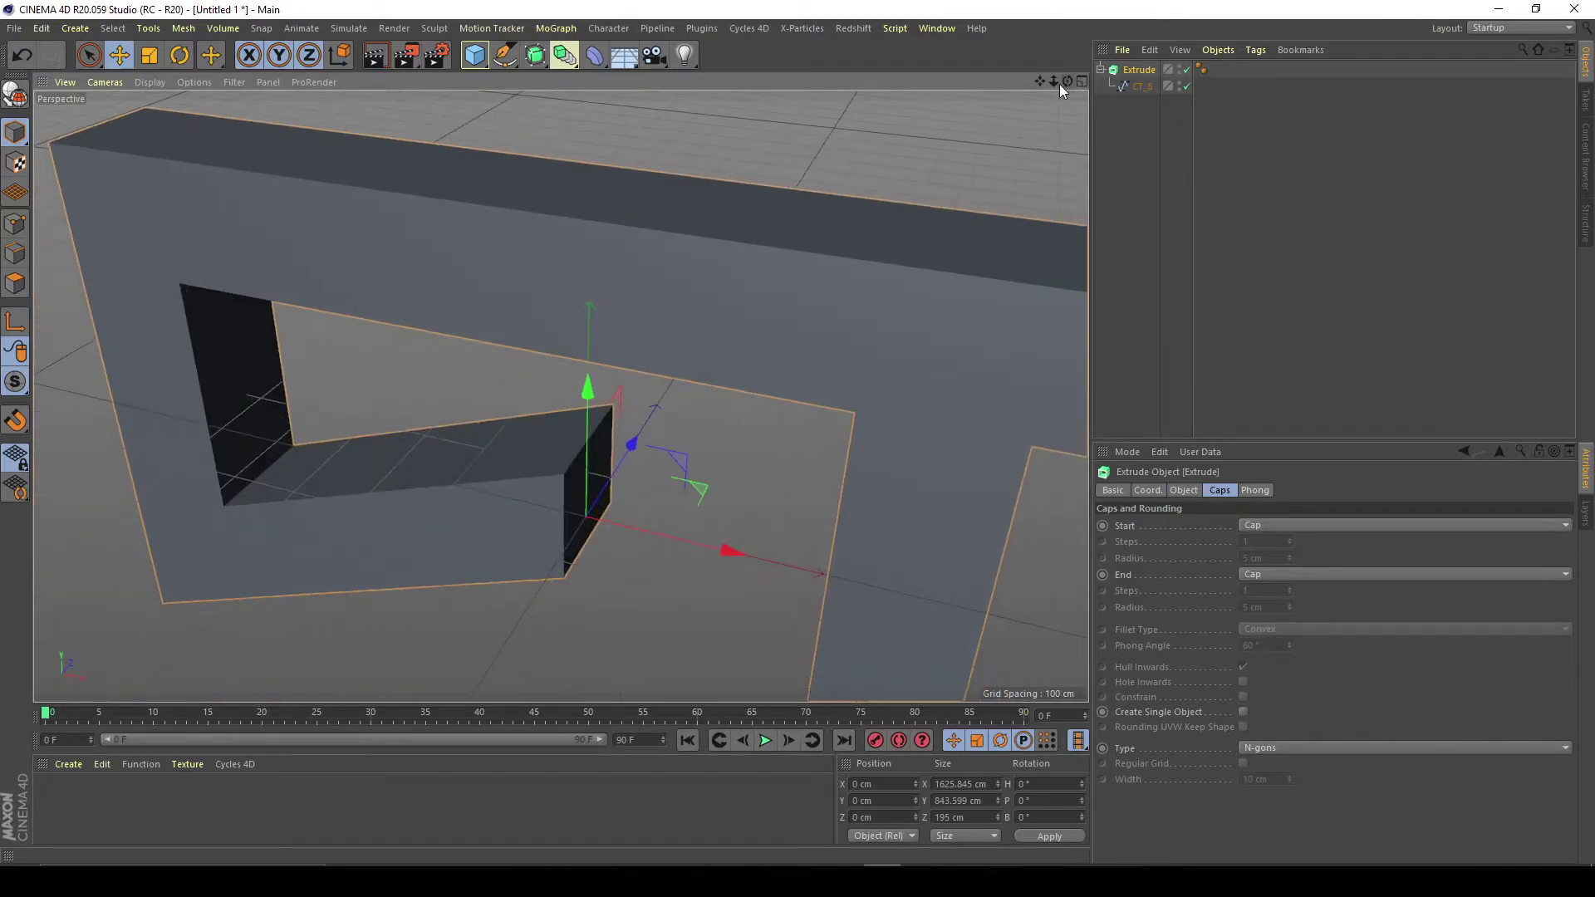
pyautogui.keyDown('alt'); pyautogui.moveTo(560, 395); pyautogui.dragTo(560, 396); pyautogui.keyUp('alt')
pyautogui.moveTo(982, 92); pyautogui.dragTo(998, 94)
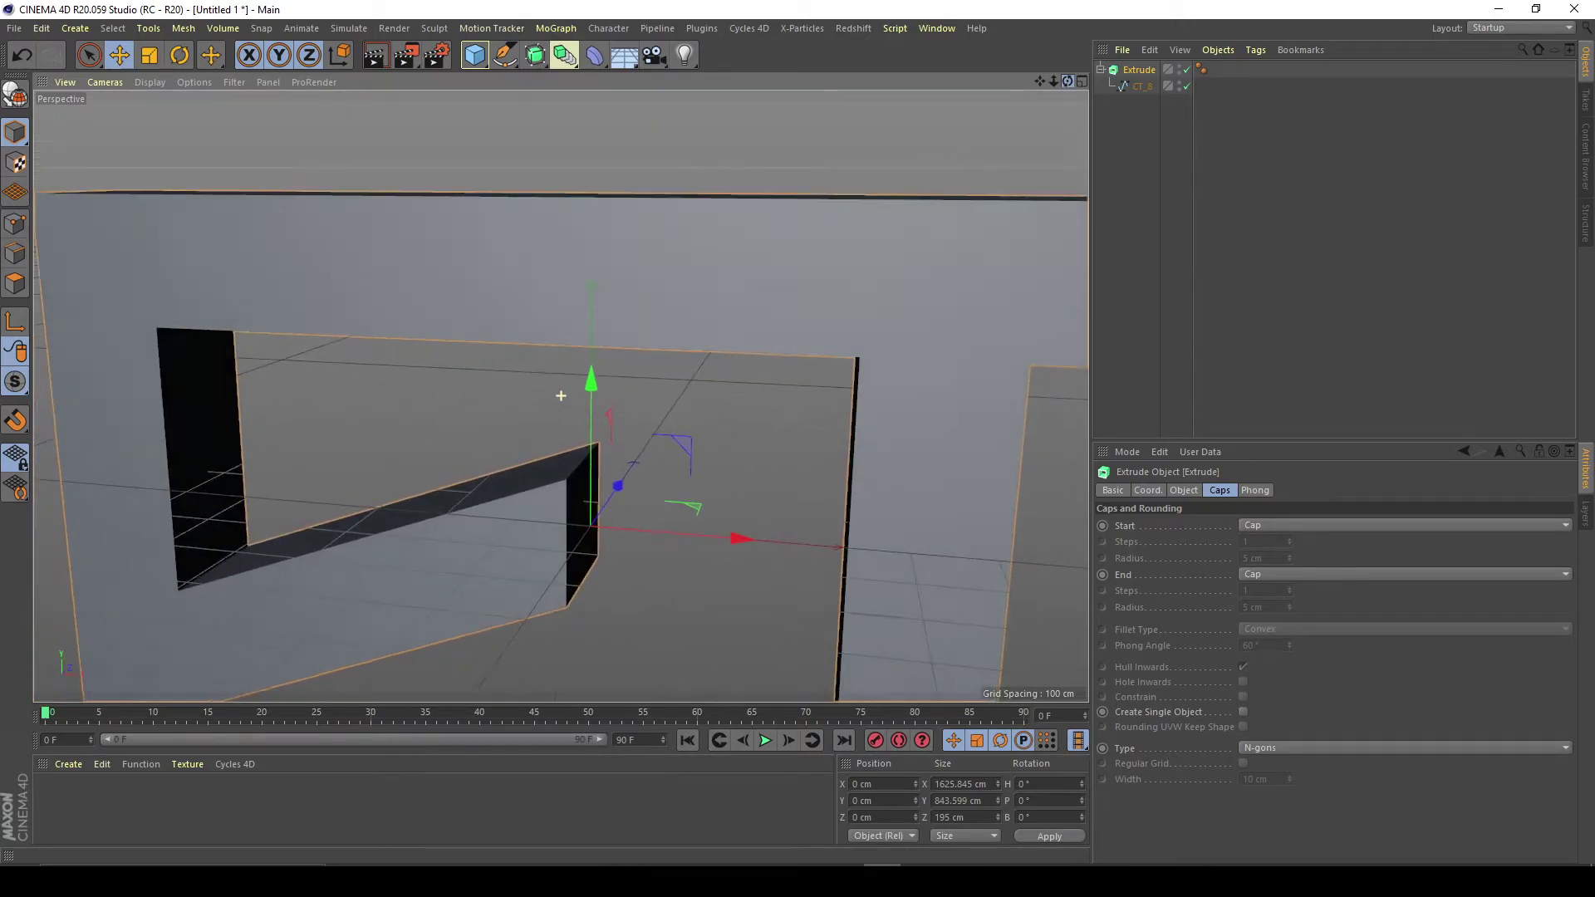
pyautogui.keyDown('alt'); pyautogui.moveTo(561, 395); pyautogui.dragTo(561, 396); pyautogui.keyUp('alt')
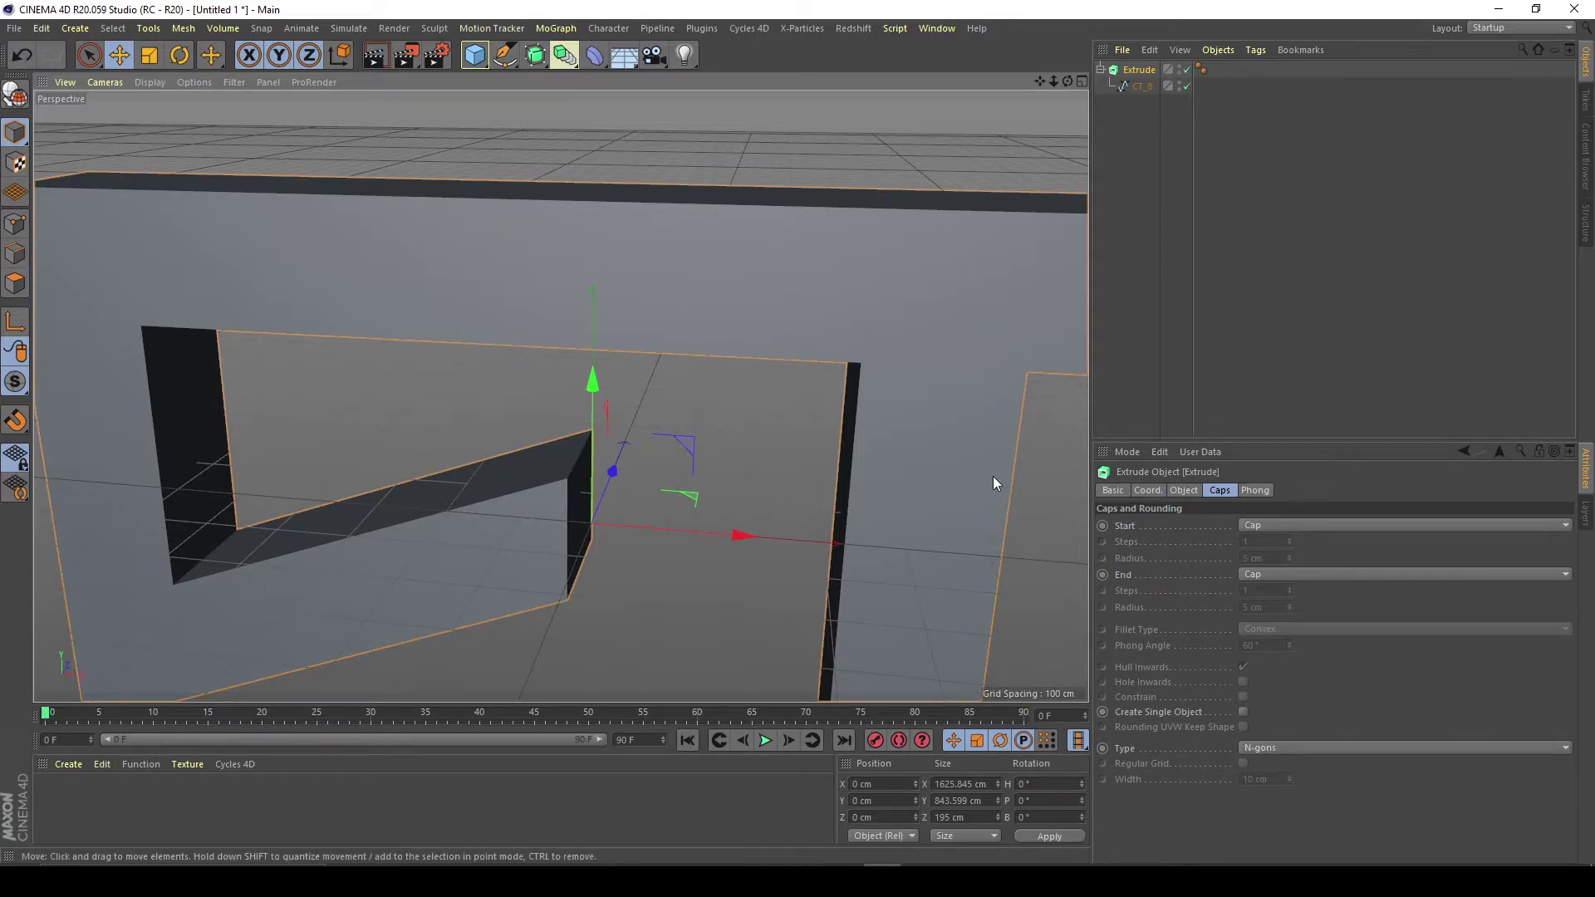
# Set the Extrude's start cap to Fillet Cap with 6 steps
pyautogui.click(1308, 525)
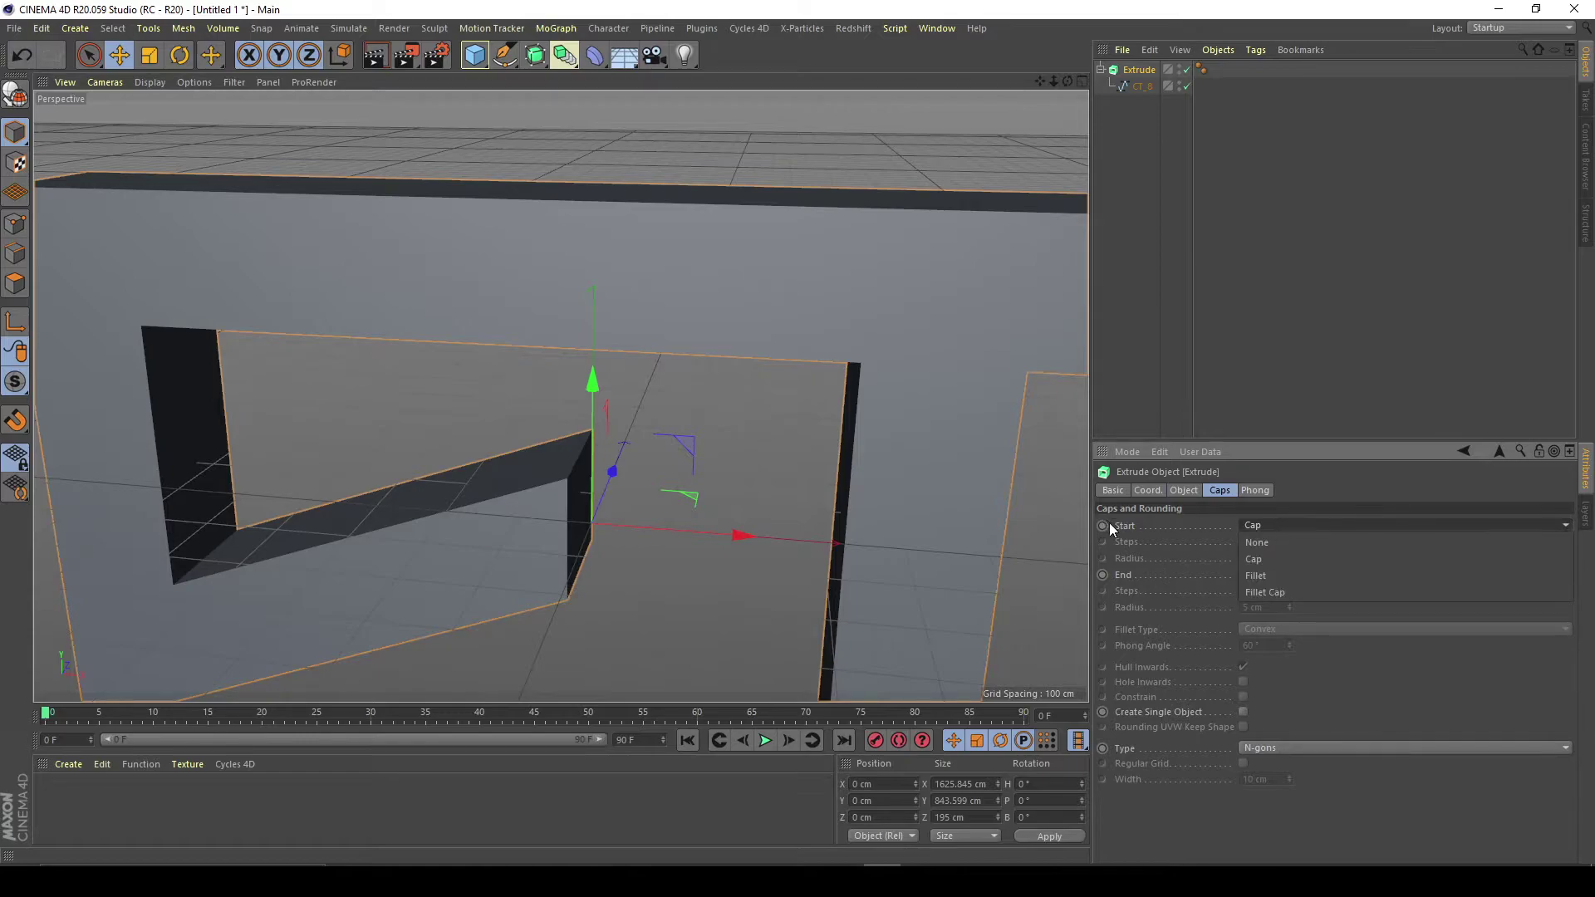
pyautogui.click(1267, 590)
pyautogui.moveTo(1067, 81); pyautogui.dragTo(843, 83)
pyautogui.click(1289, 538)
pyautogui.click(1289, 539)
pyautogui.click(1289, 538)
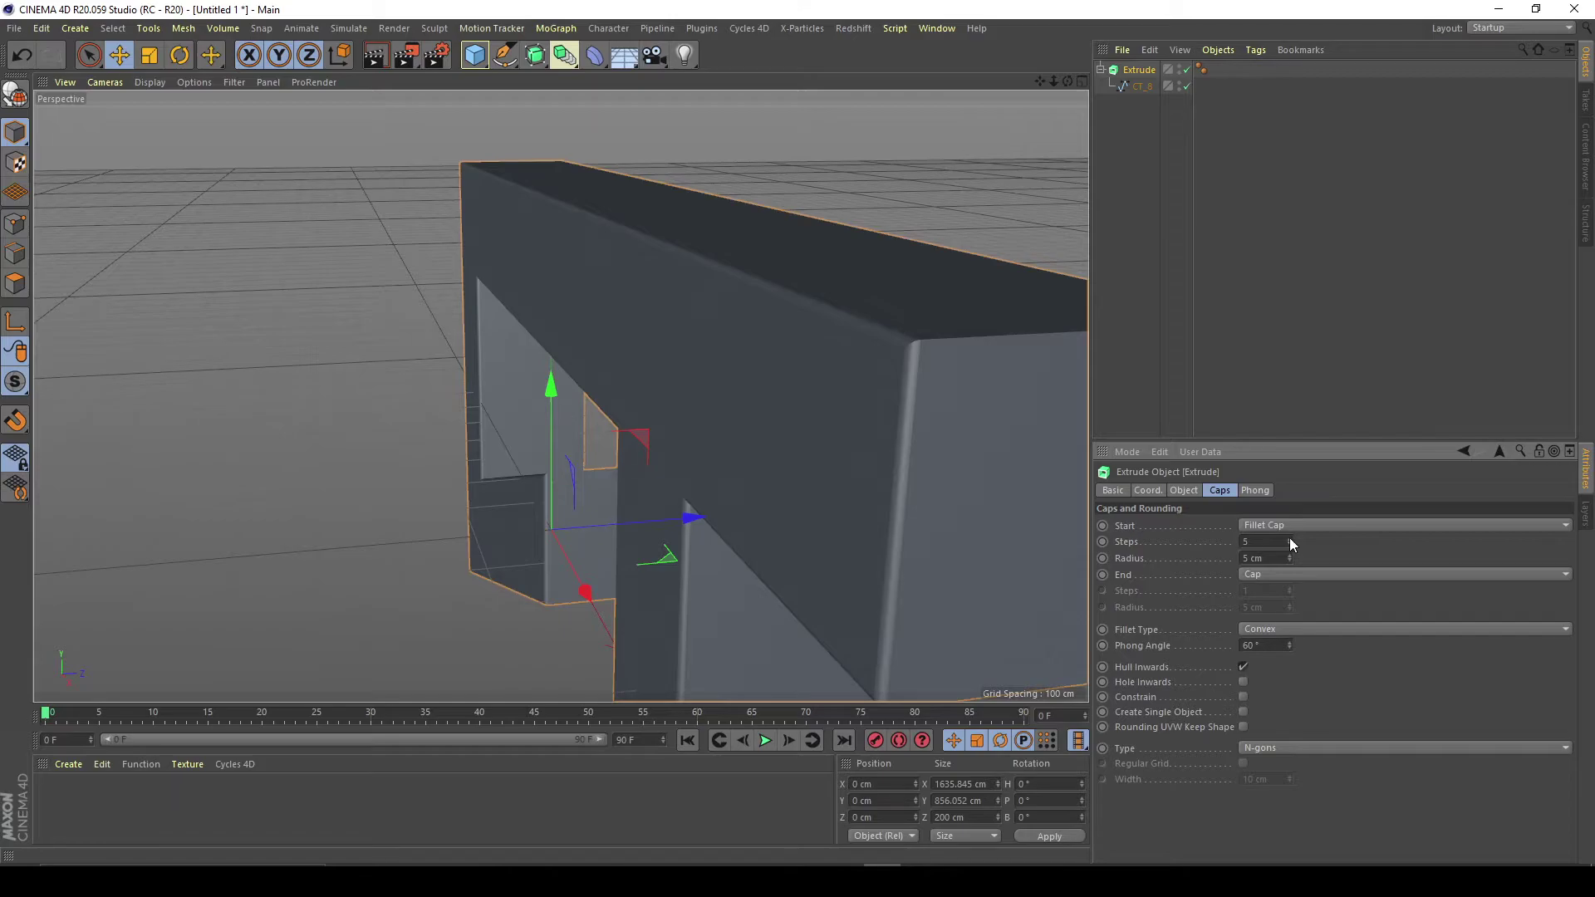
pyautogui.moveTo(1067, 82); pyautogui.dragTo(1241, 88)
pyautogui.moveTo(1039, 80)
pyautogui.mouseDown()
pyautogui.moveTo(980, 108)
pyautogui.moveTo(1129, 60)
pyautogui.moveTo(1096, 81)
pyautogui.moveTo(1049, 83)
pyautogui.moveTo(1051, 70)
pyautogui.moveTo(1068, 82)
pyautogui.mouseUp()
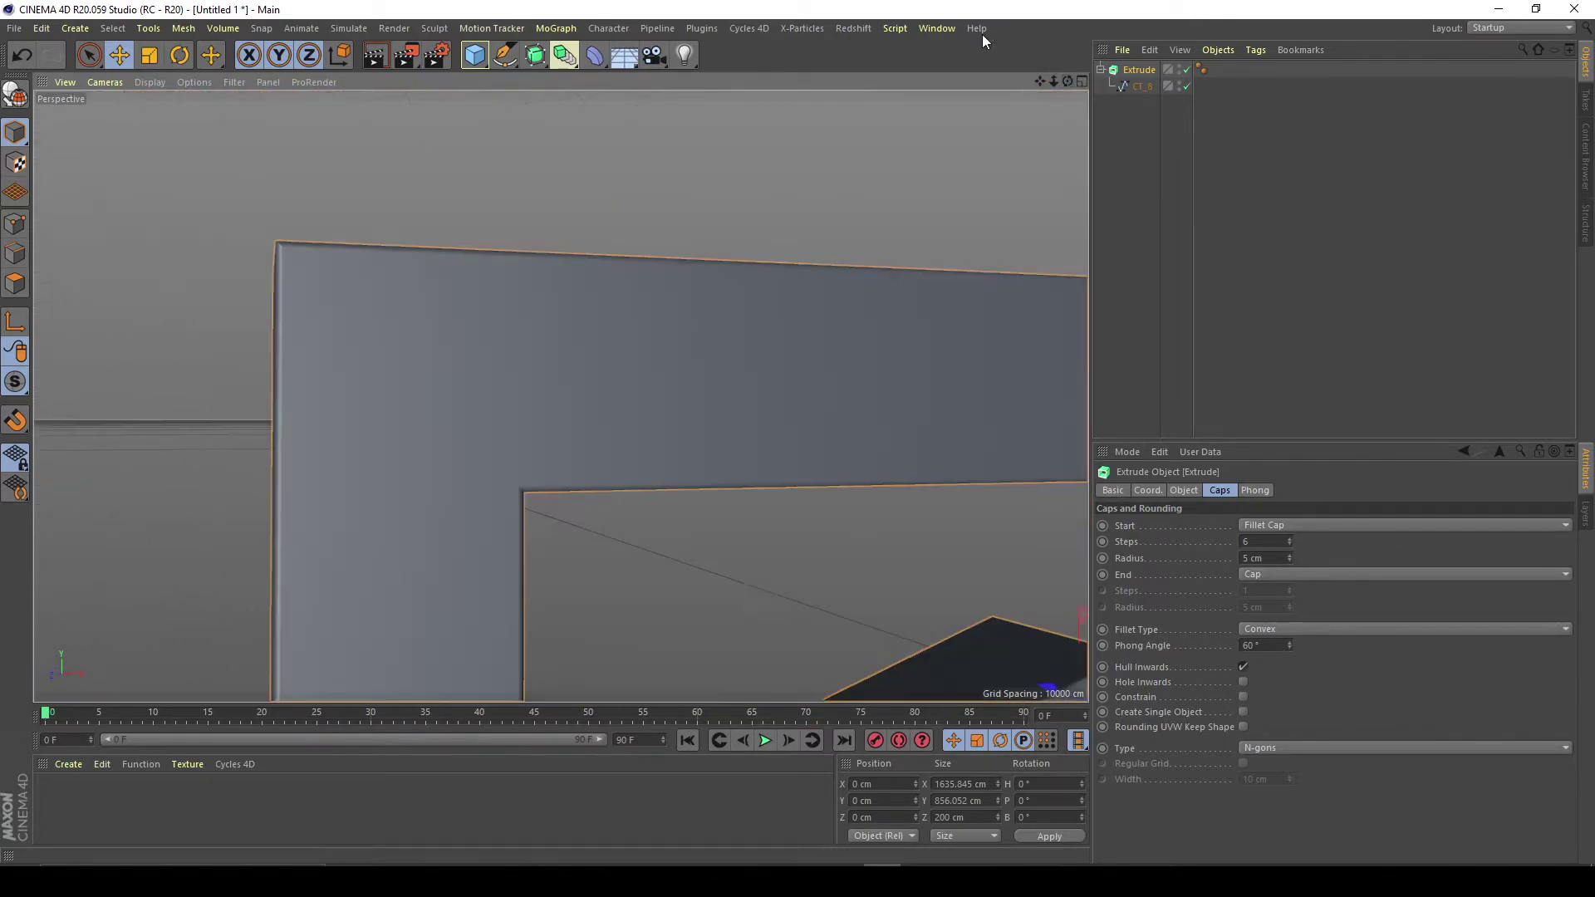
# Set the Extrude's end cap to Fillet Cap with 6 steps
pyautogui.click(1318, 574)
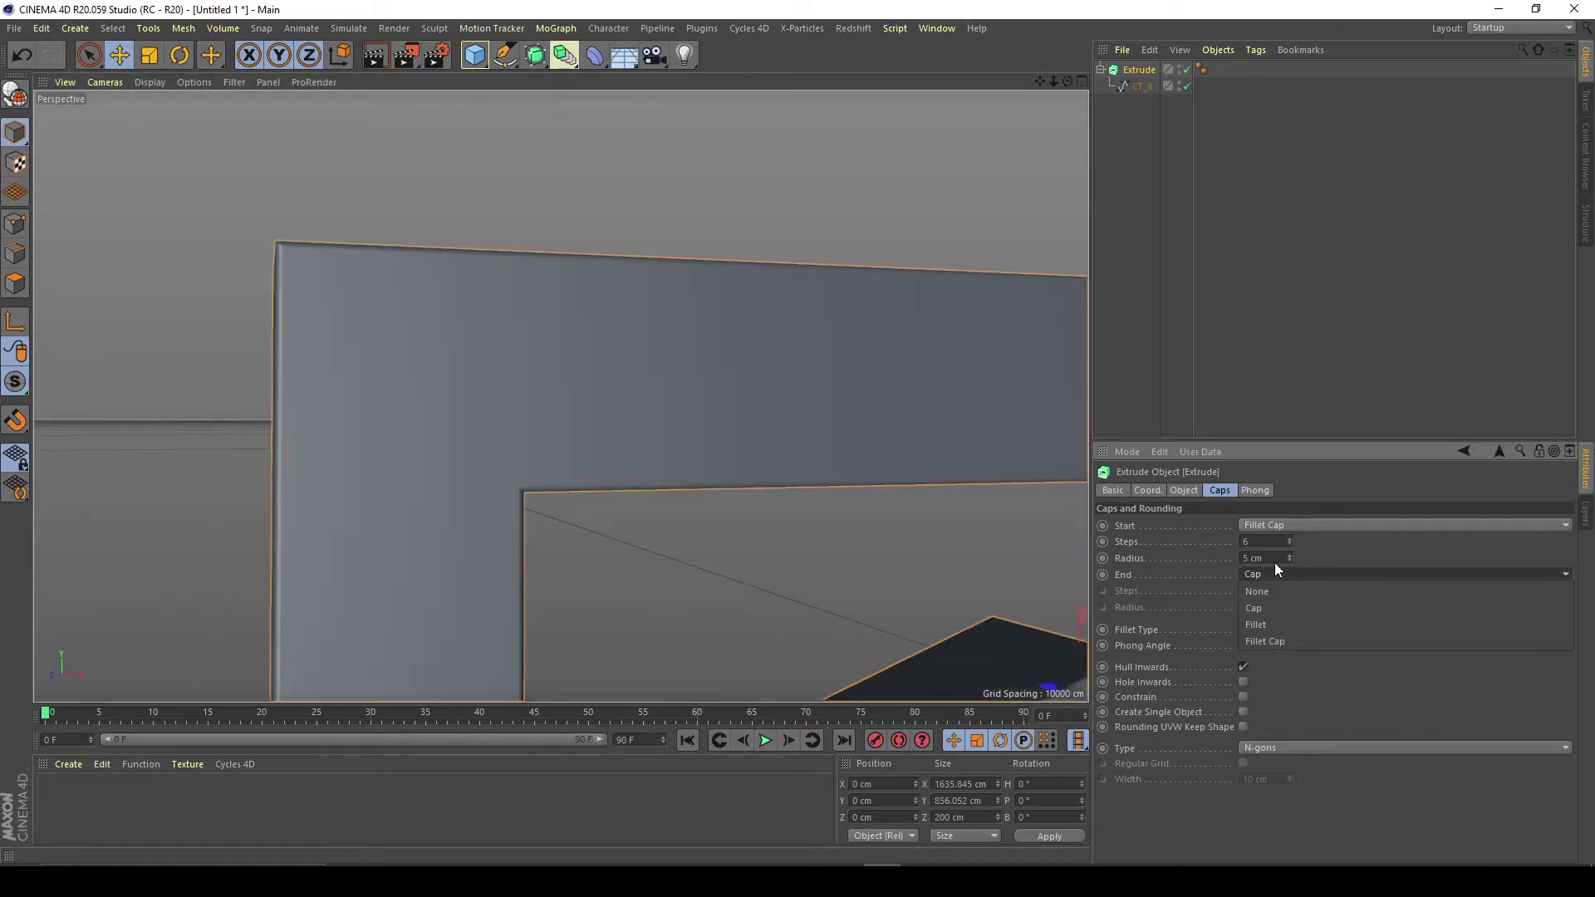
pyautogui.click(1291, 641)
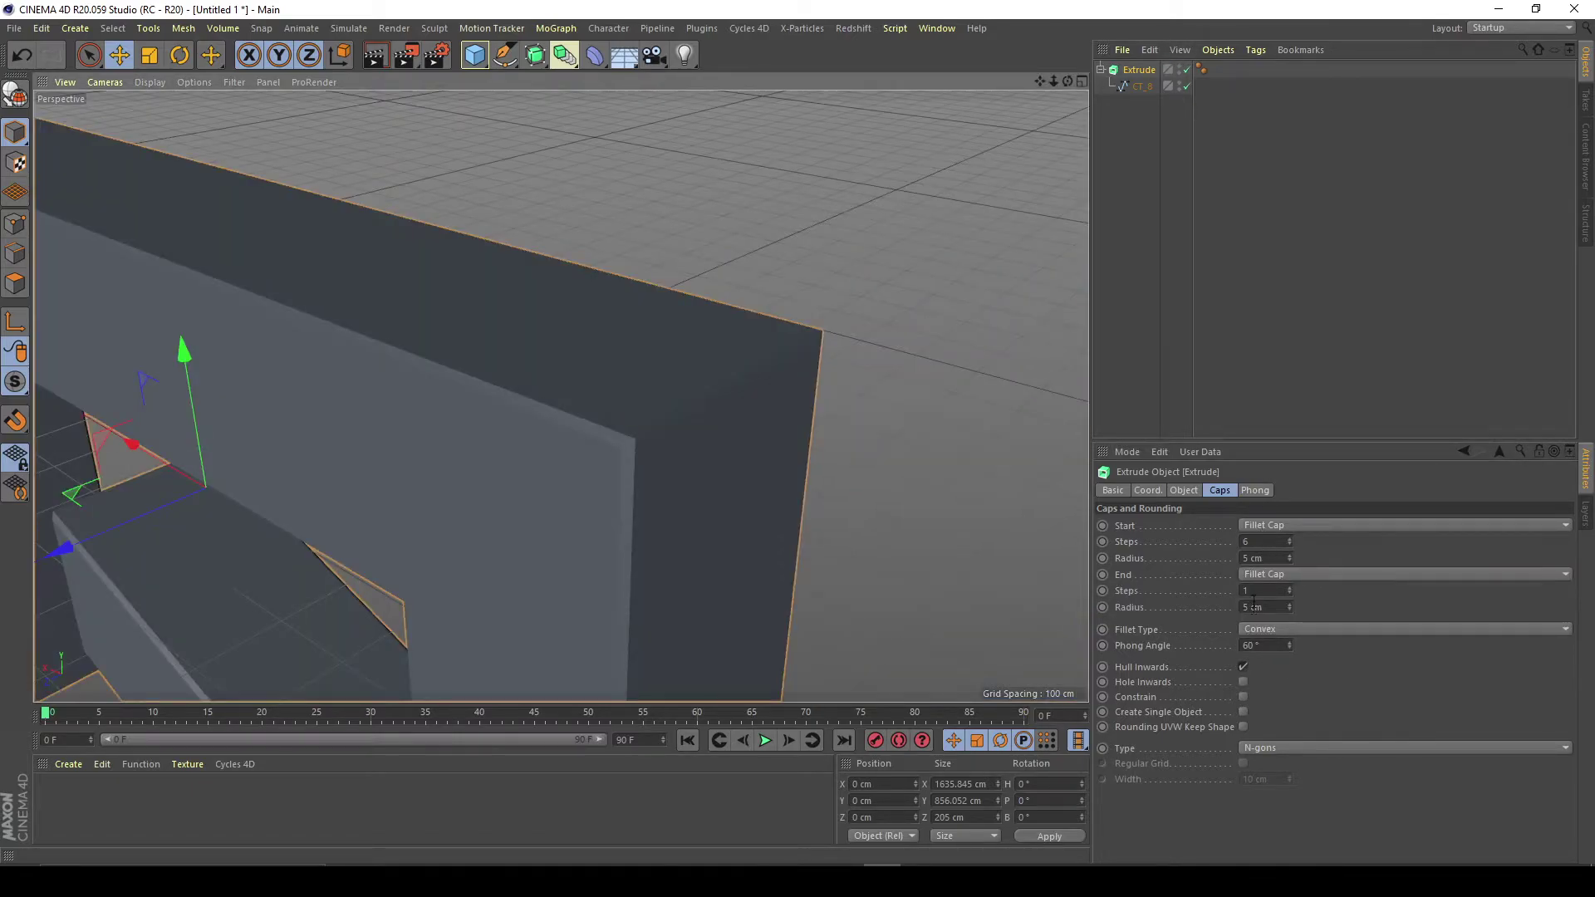
pyautogui.click(1256, 589)
pyautogui.write('6')
pyautogui.press('Return')
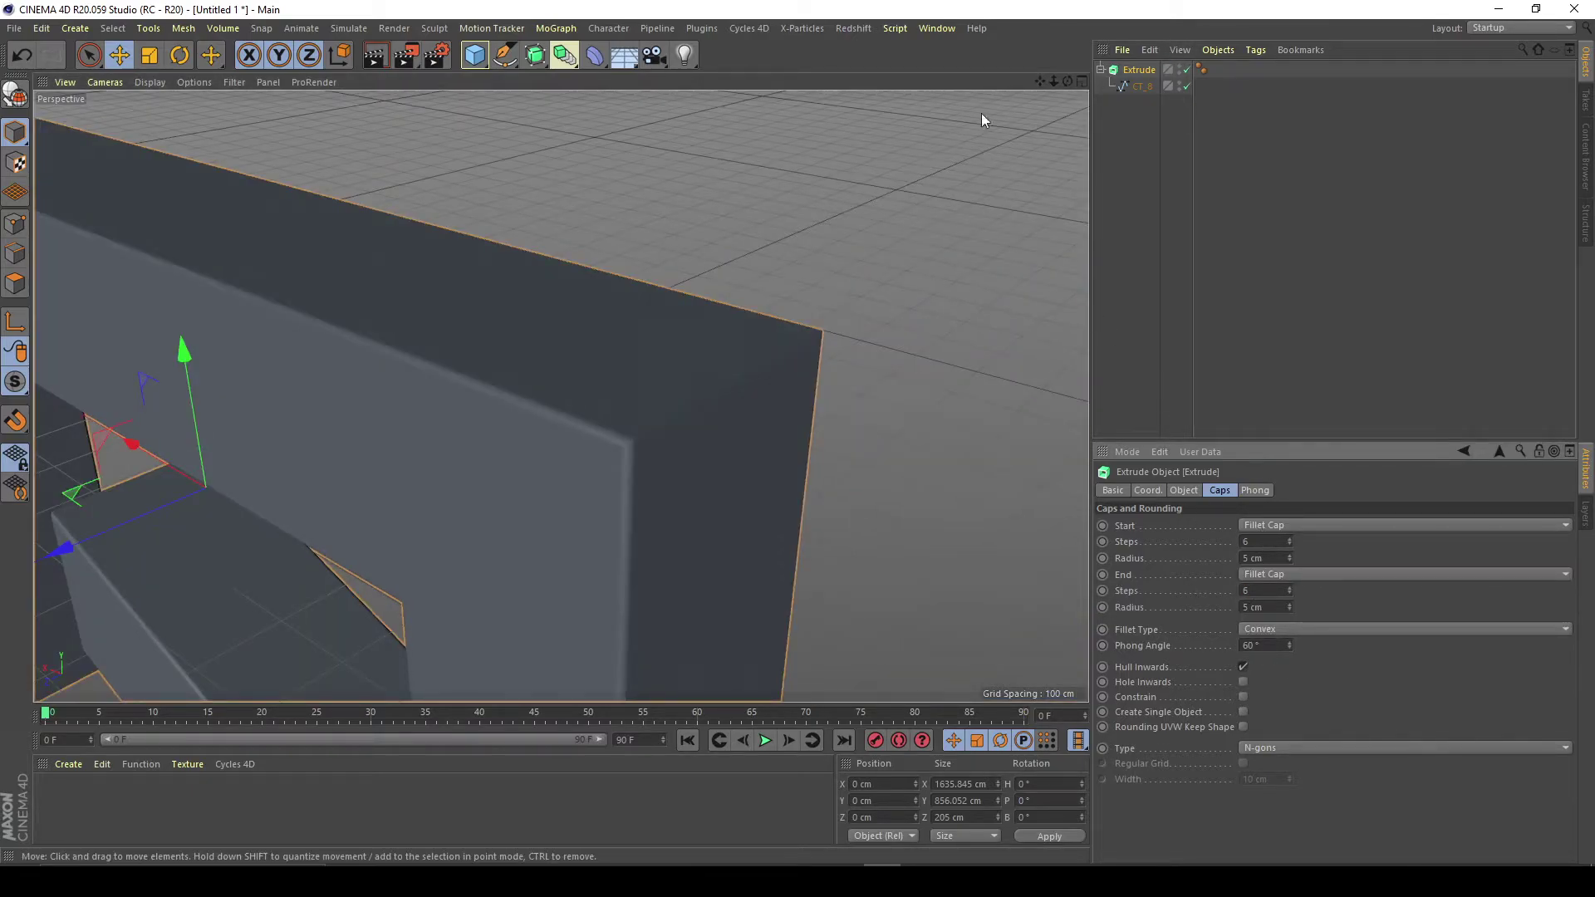
pyautogui.moveTo(1068, 82); pyautogui.dragTo(859, 50)
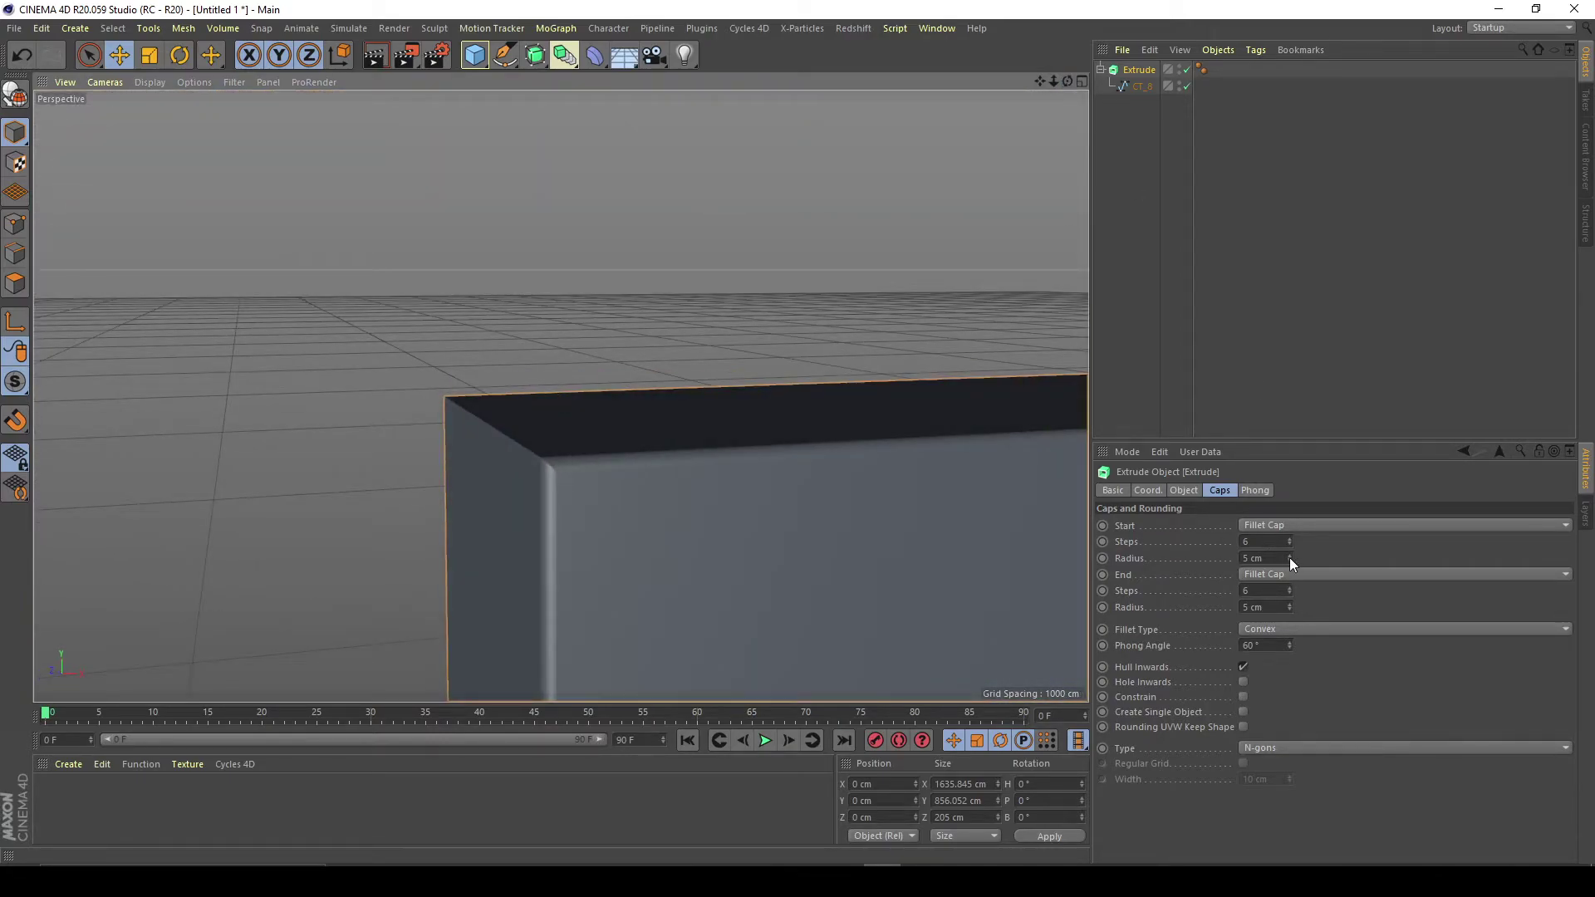
# Try a stronger rounding on the start cap with a 25 cm radius and 78 steps
pyautogui.moveTo(1289, 556); pyautogui.dragTo(1289, 533)
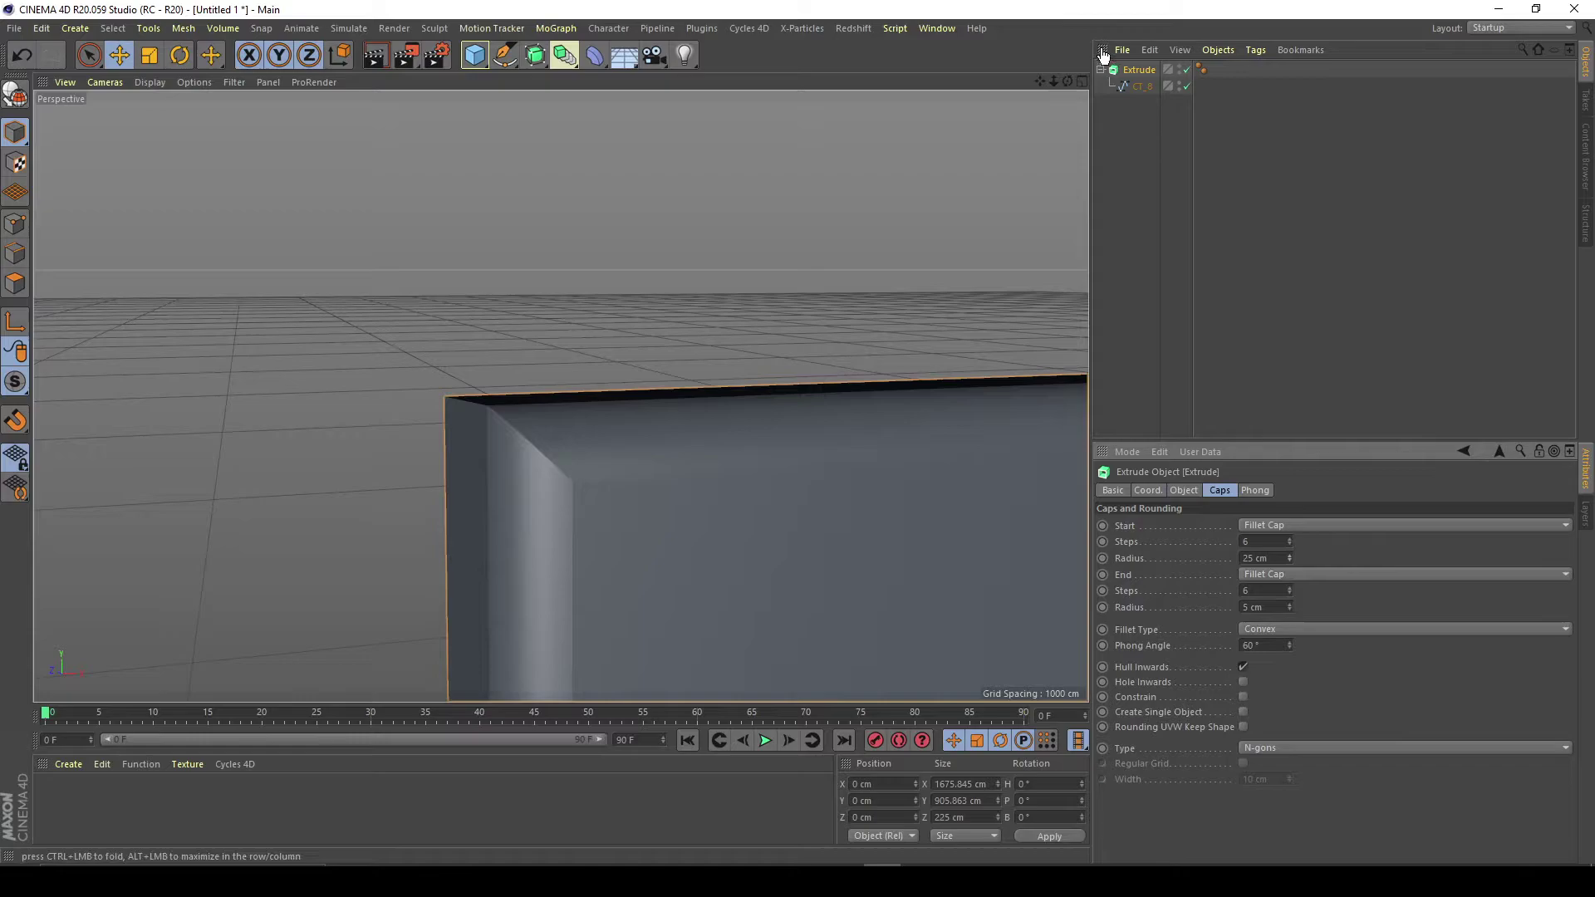
pyautogui.moveTo(1039, 82); pyautogui.dragTo(781, 8)
pyautogui.moveTo(1067, 83); pyautogui.dragTo(1213, 45)
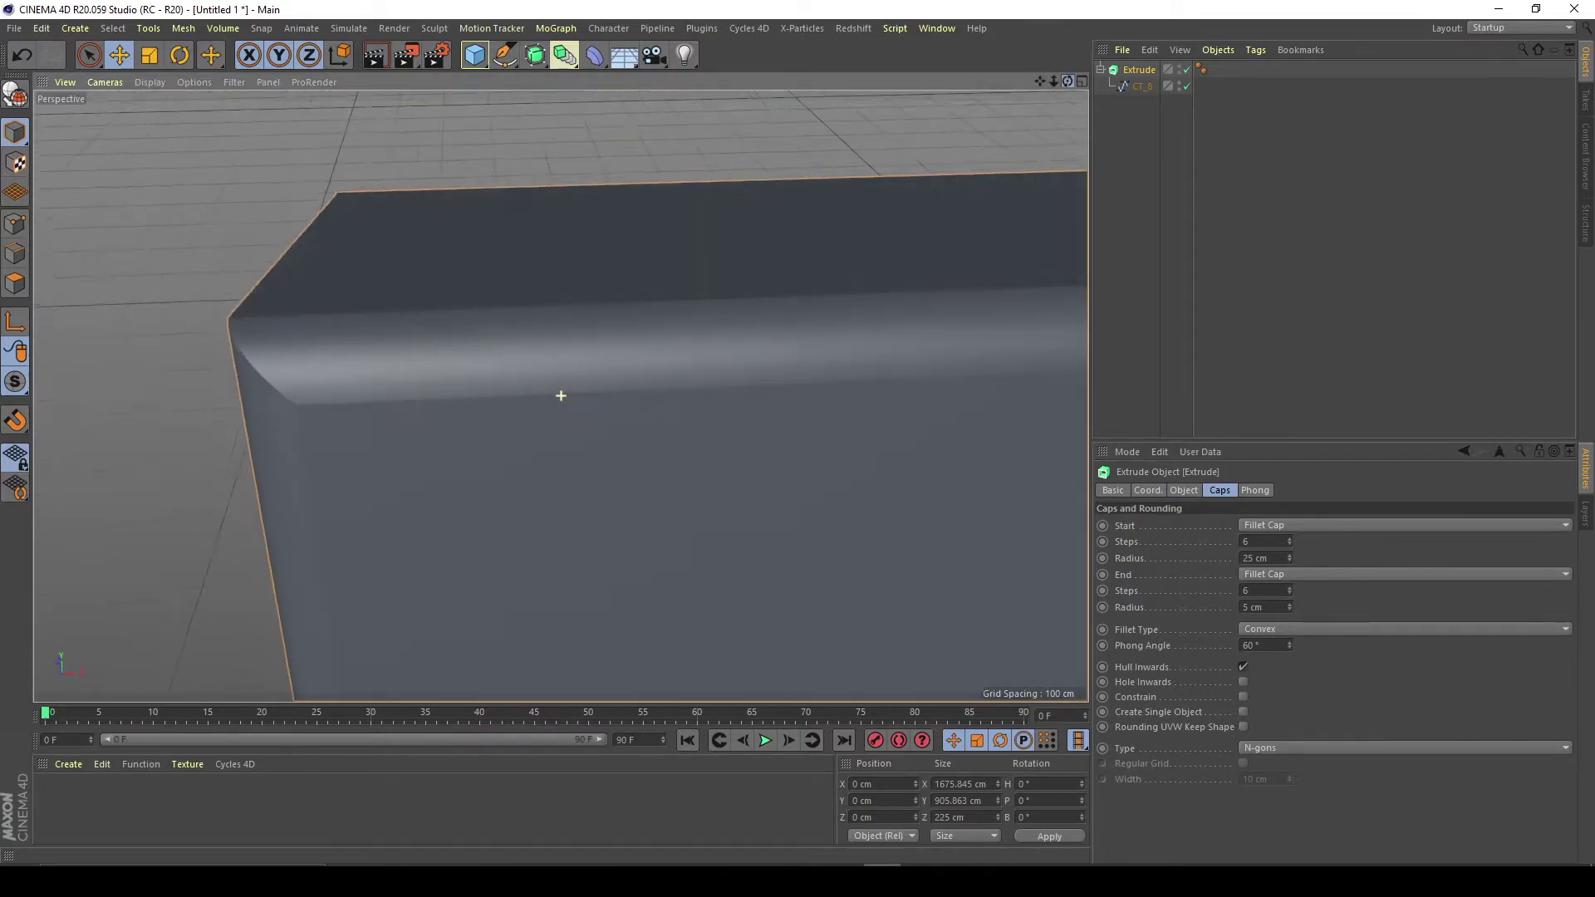
pyautogui.moveTo(1289, 539); pyautogui.dragTo(1289, 498)
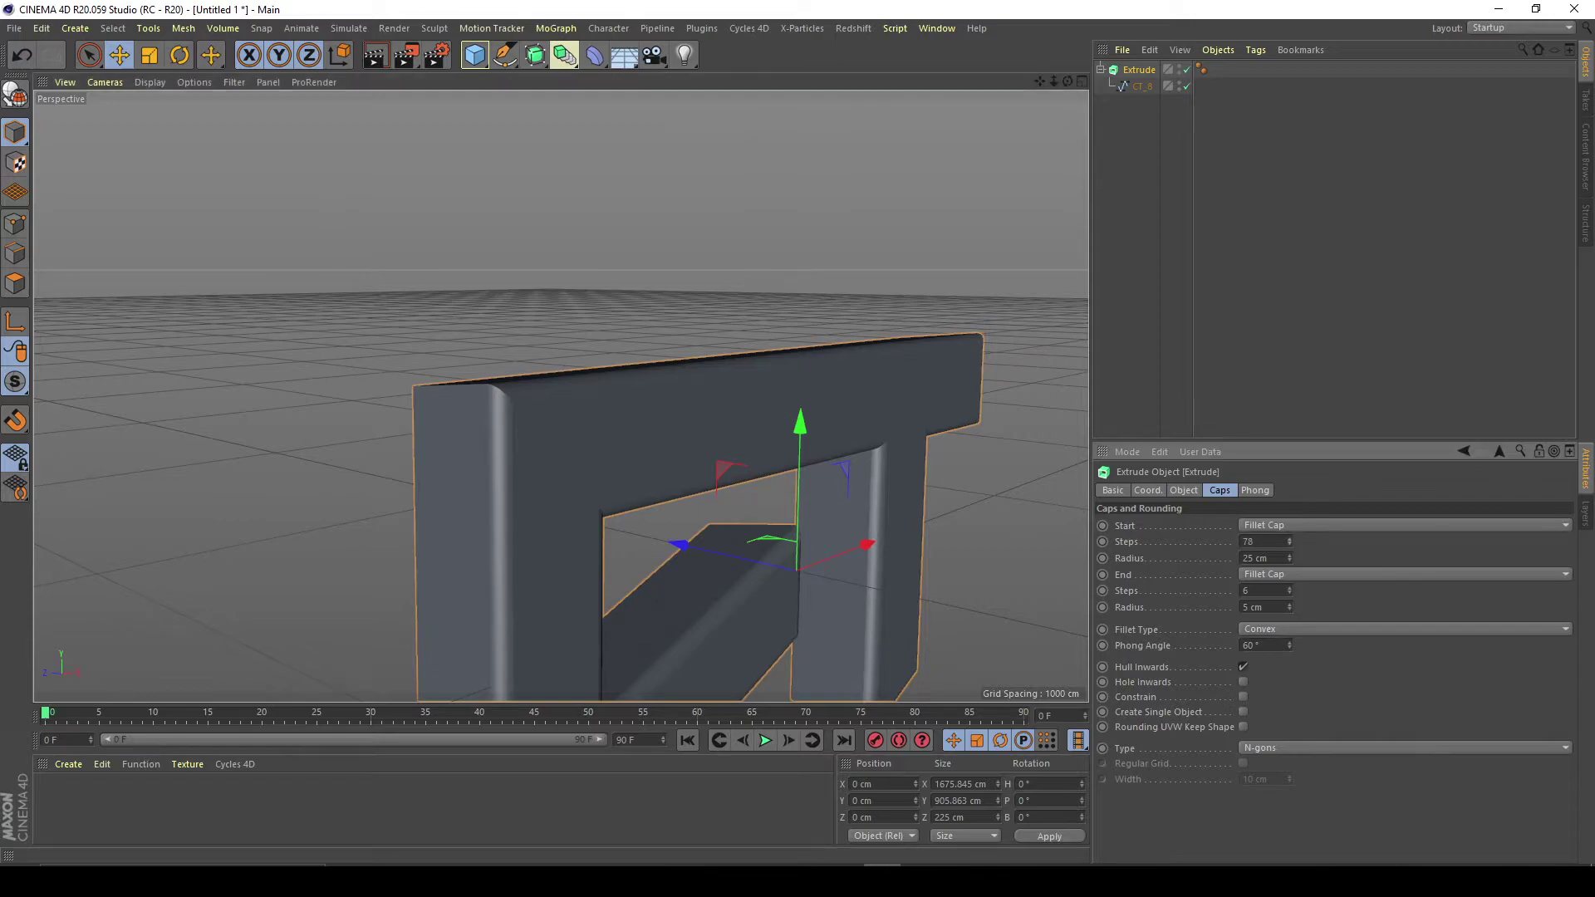
# Restore the start cap's fillet radius to 5 cm and its steps to 6
pyautogui.moveTo(1273, 557); pyautogui.dragTo(1146, 549)
pyautogui.write('5')
pyautogui.press('Return')
pyautogui.moveTo(1264, 543); pyautogui.dragTo(1059, 561)
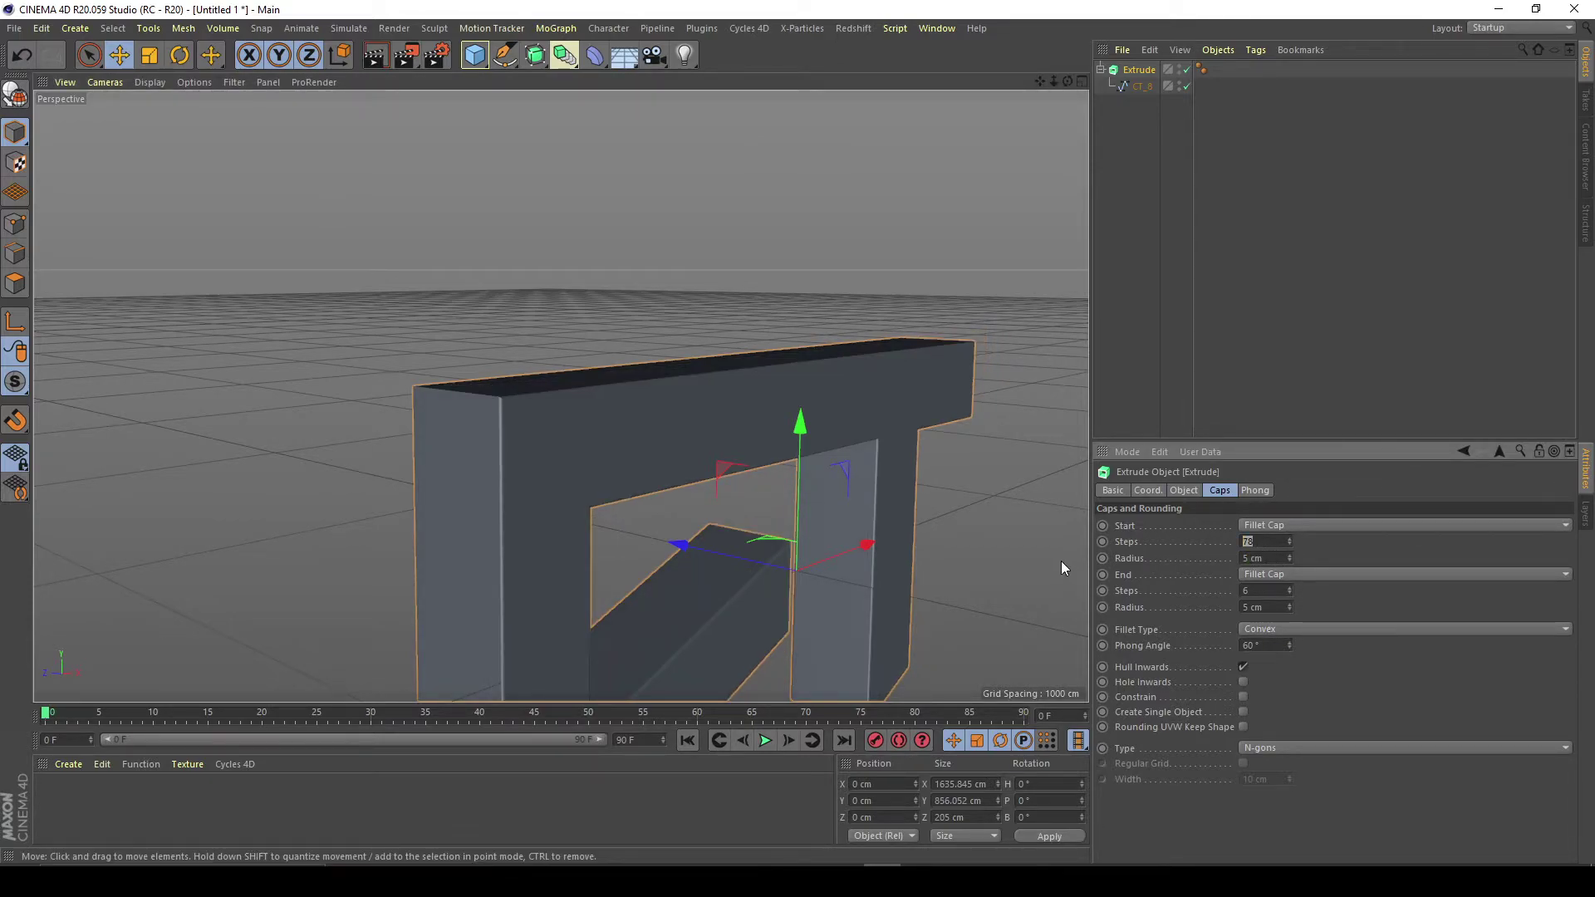
pyautogui.write('6')
pyautogui.press('Return')
pyautogui.moveTo(1067, 81); pyautogui.dragTo(963, 363)
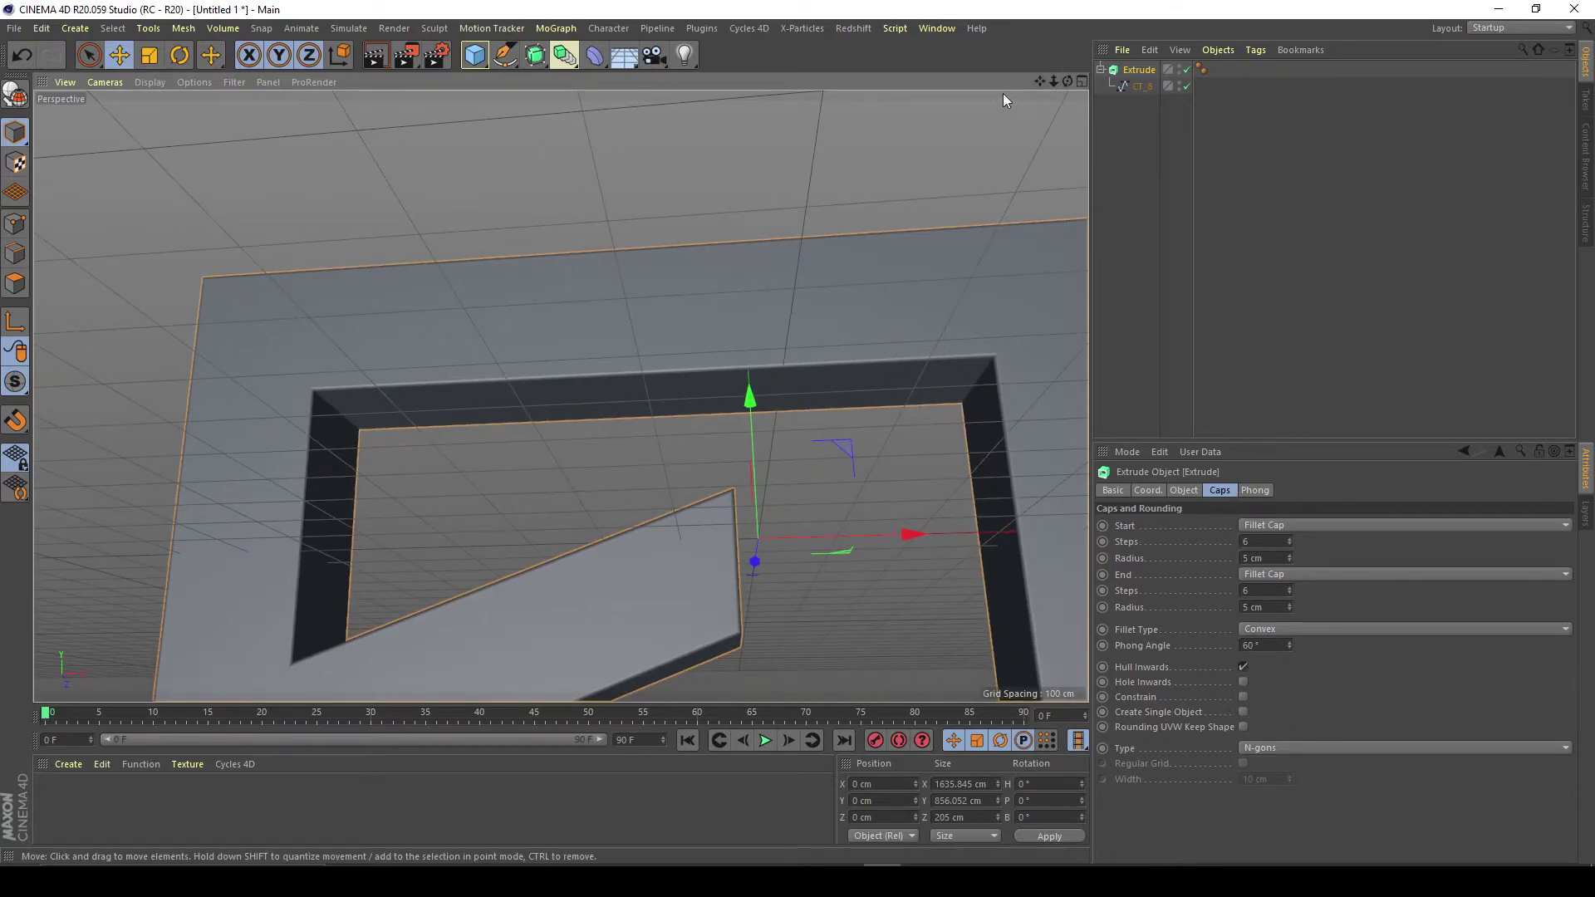
pyautogui.moveTo(1068, 81)
pyautogui.mouseDown()
pyautogui.moveTo(1030, 49)
pyautogui.moveTo(1068, 80)
pyautogui.mouseUp()
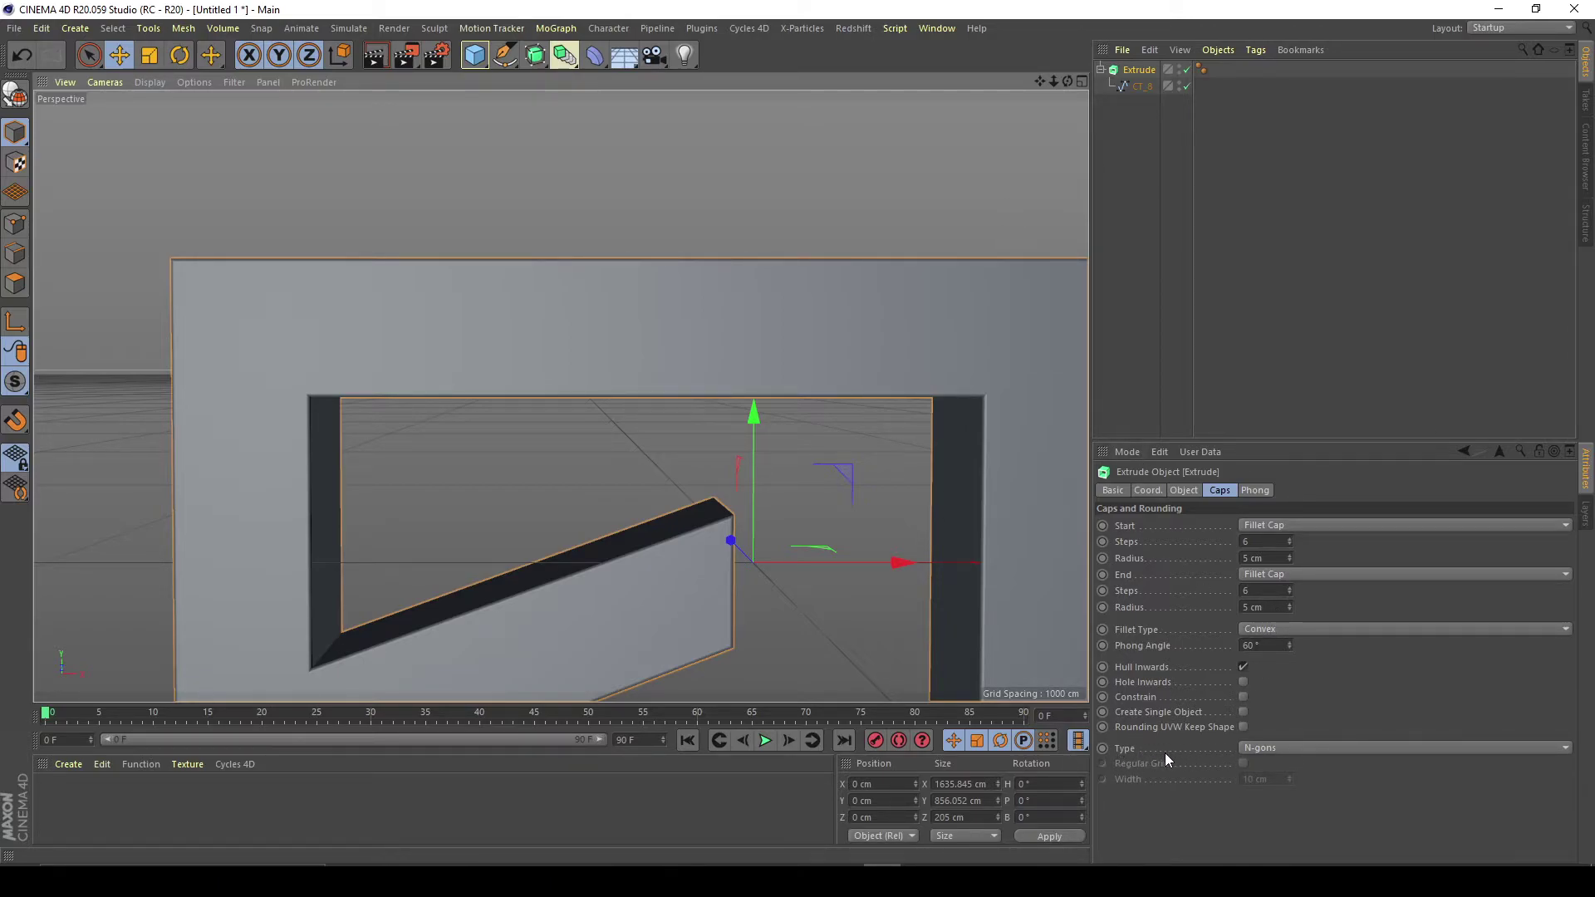
# Set the cap type to Quadrangles and enable Regular Grid
pyautogui.click(1288, 749)
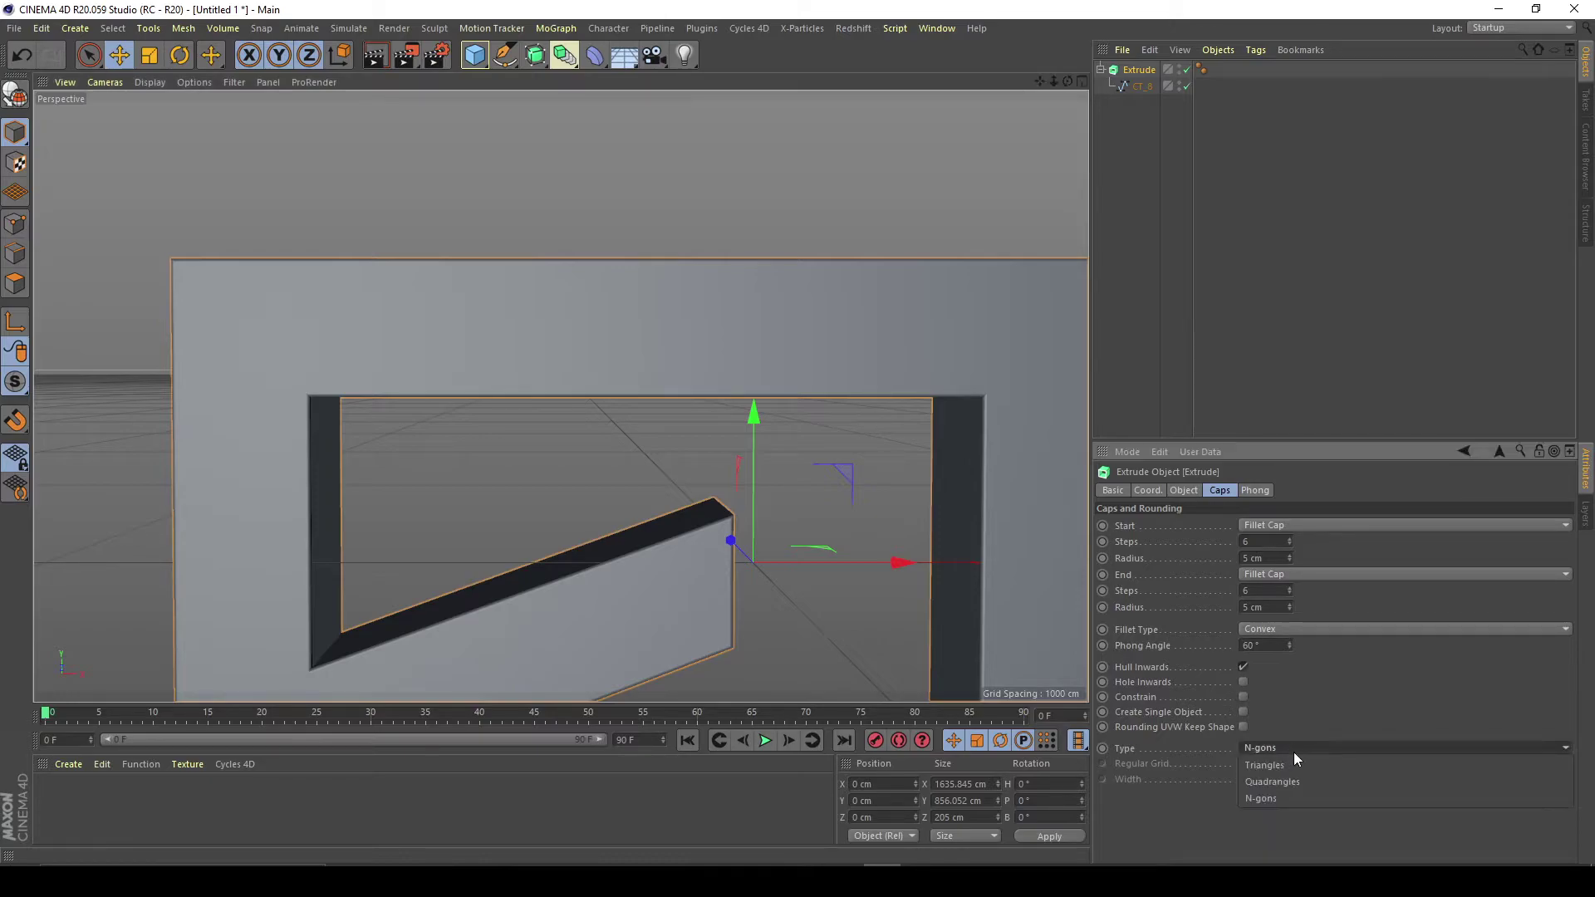
pyautogui.click(1283, 783)
pyautogui.click(1243, 763)
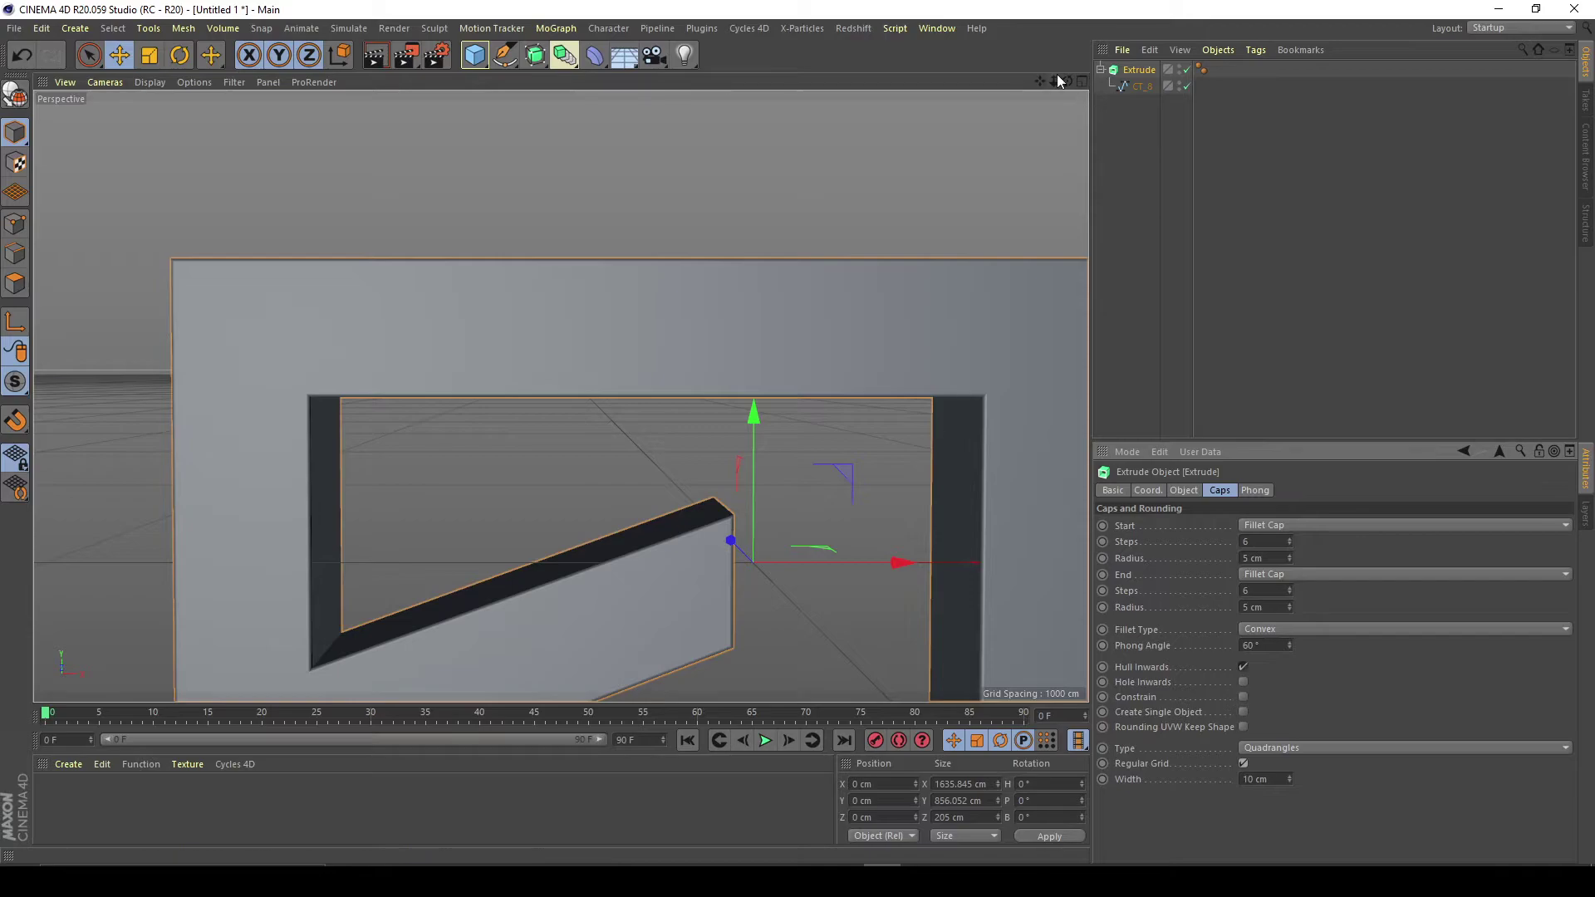
# Switch the viewport display to Gouraud Shading (Lines) and view the grid on the logo's front face
pyautogui.moveTo(1067, 81)
pyautogui.mouseDown()
pyautogui.moveTo(561, 396)
pyautogui.moveTo(748, 100)
pyautogui.mouseUp()
pyautogui.click(150, 81)
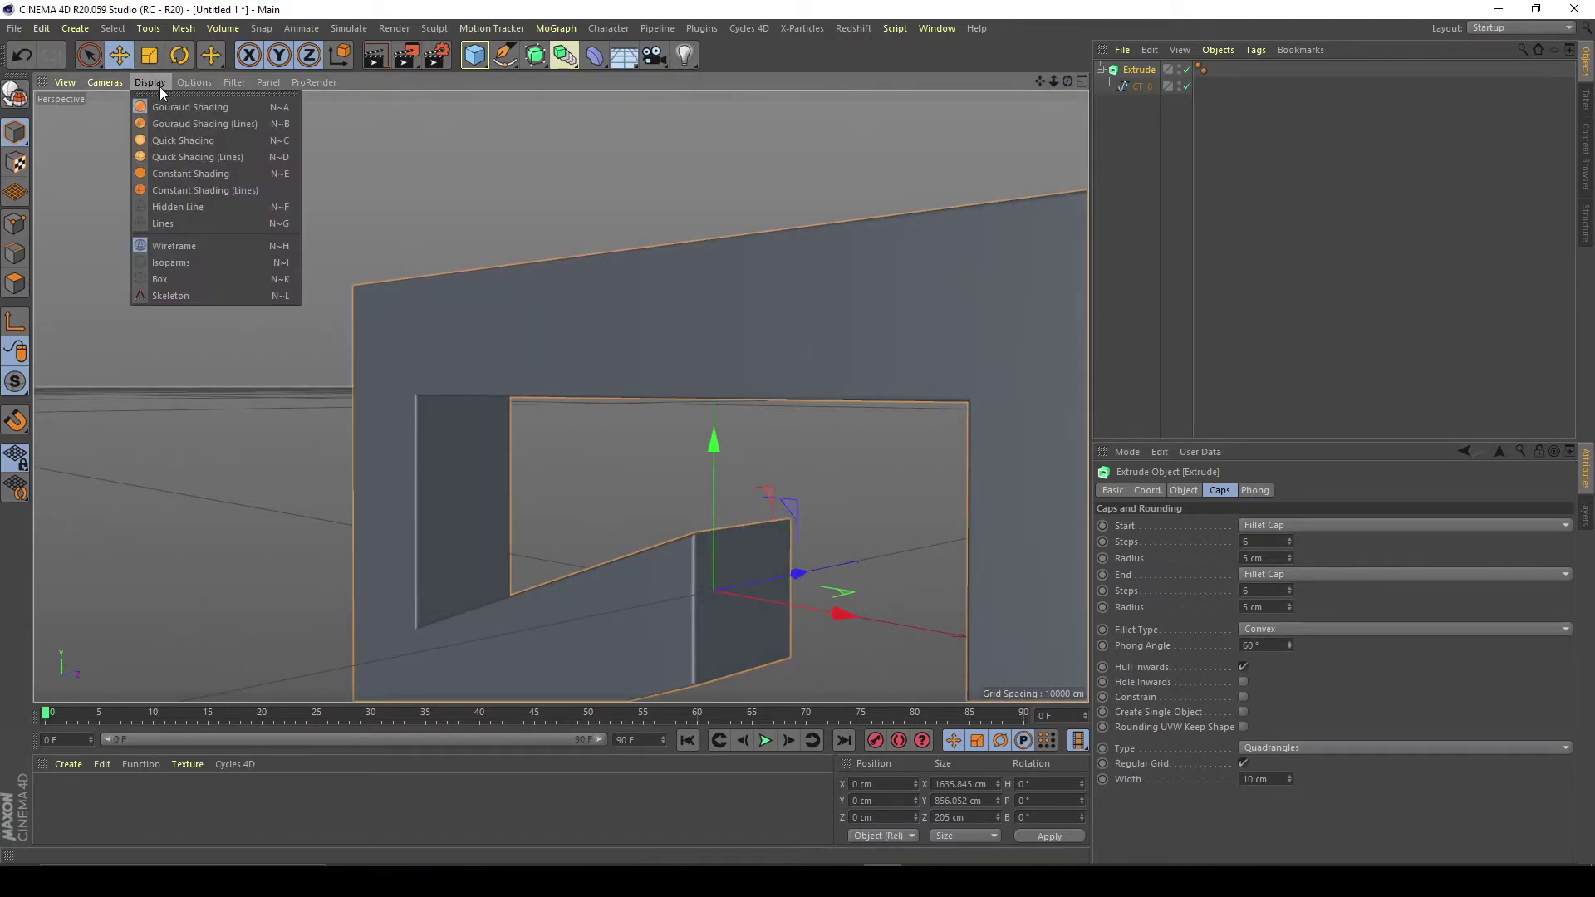
pyautogui.click(217, 123)
pyautogui.moveTo(1067, 80); pyautogui.dragTo(944, 326)
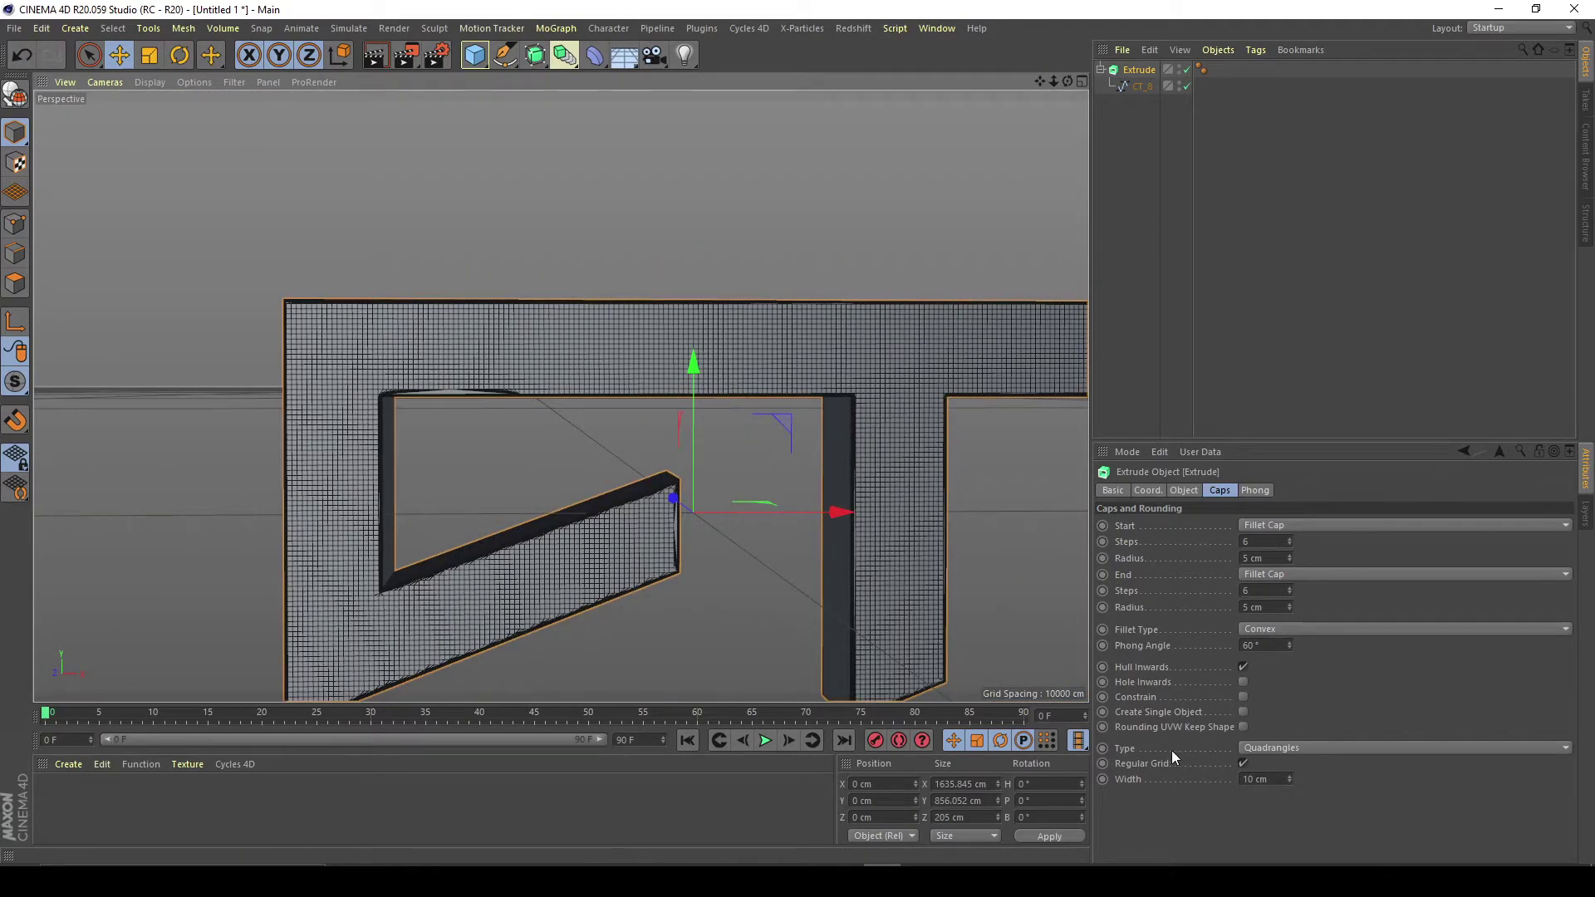
# Switch the cap type to N-gons for comparison and return it to Quadrangles
pyautogui.click(1260, 749)
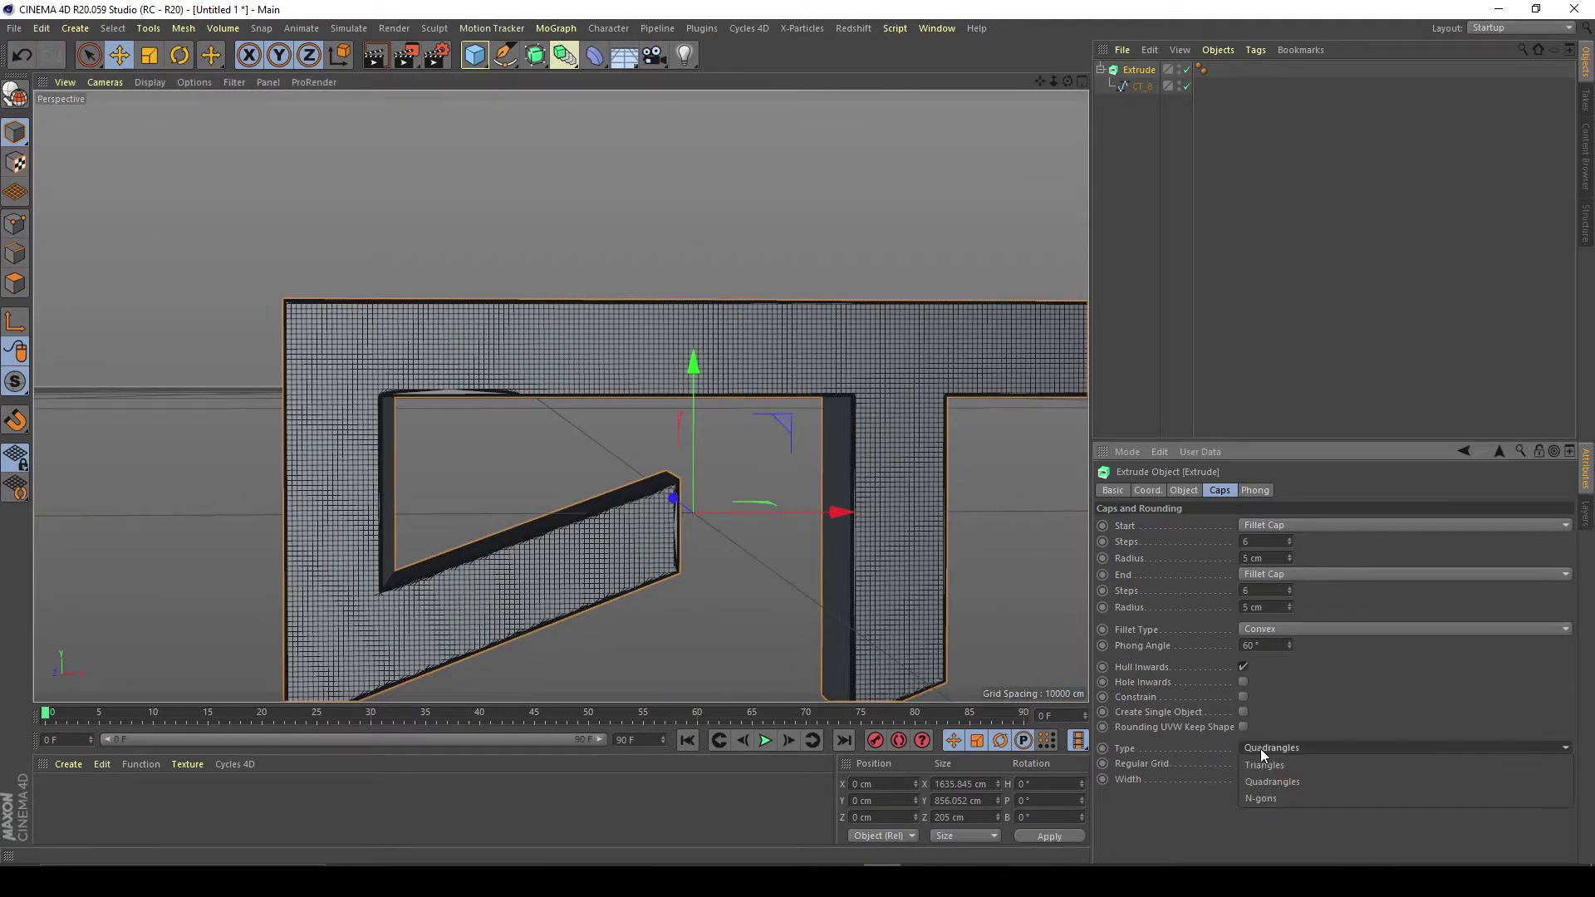
pyautogui.click(1270, 798)
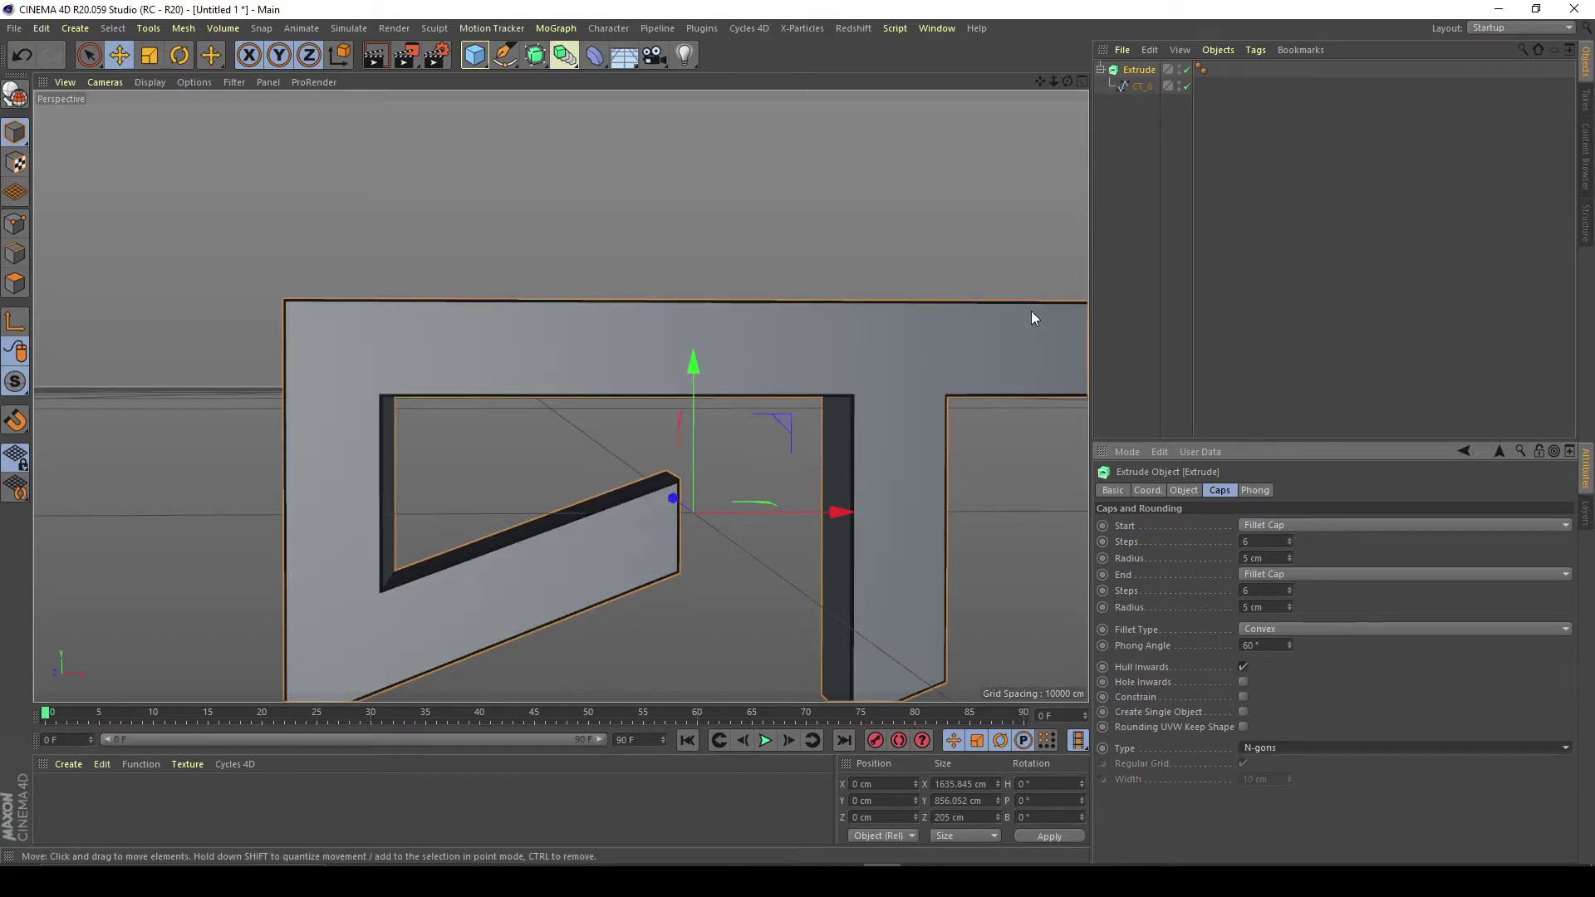
pyautogui.click(1347, 748)
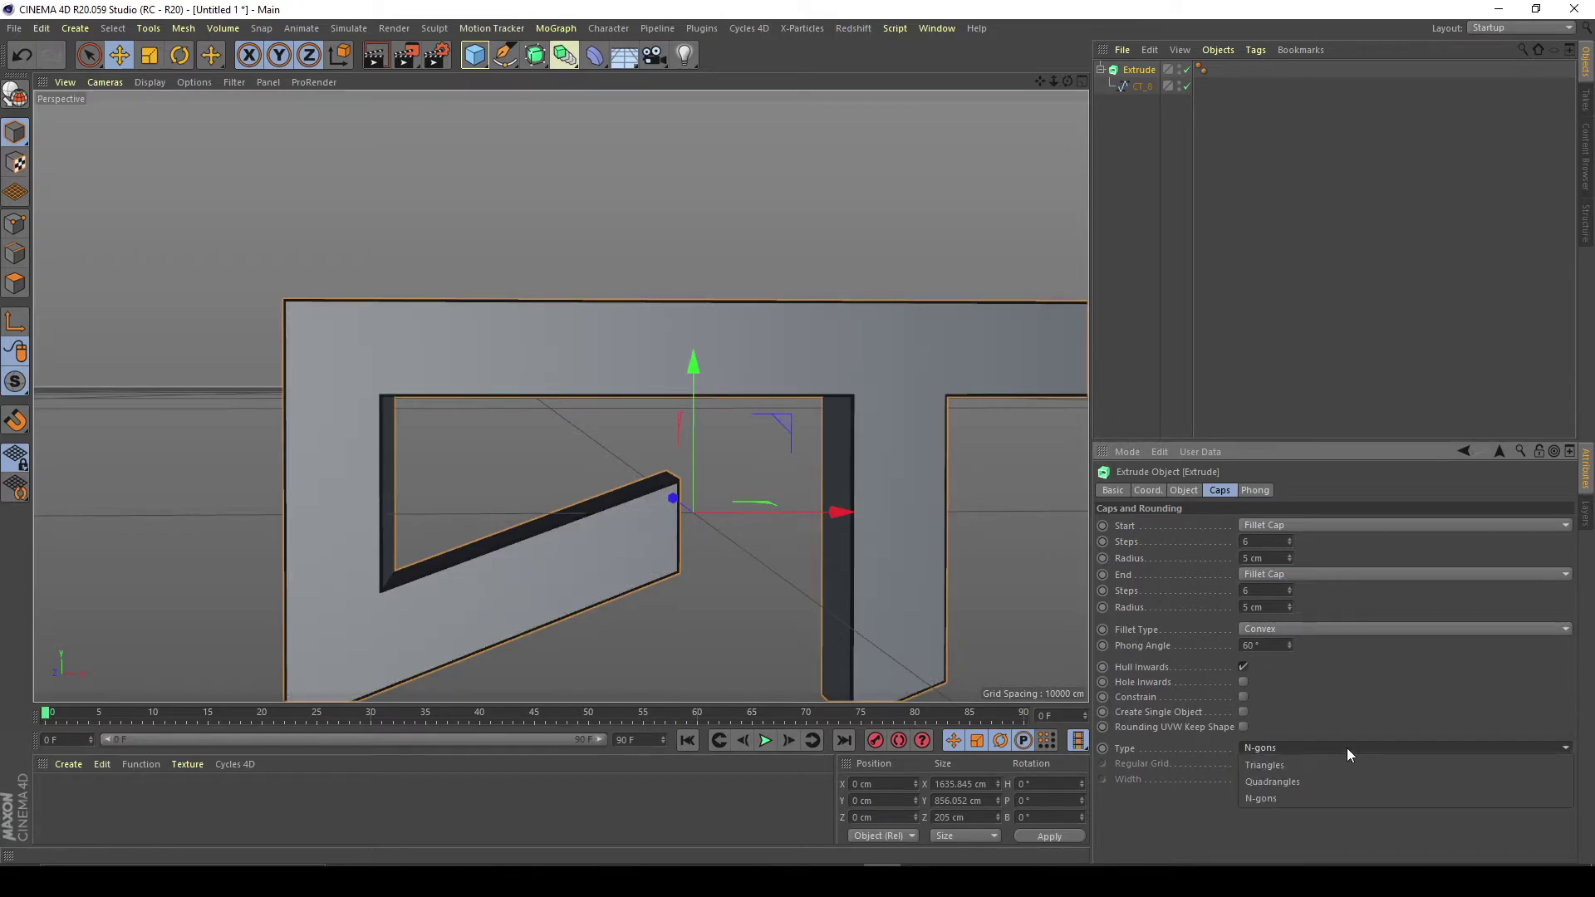
pyautogui.click(1266, 775)
pyautogui.moveTo(1067, 81); pyautogui.dragTo(395, 408)
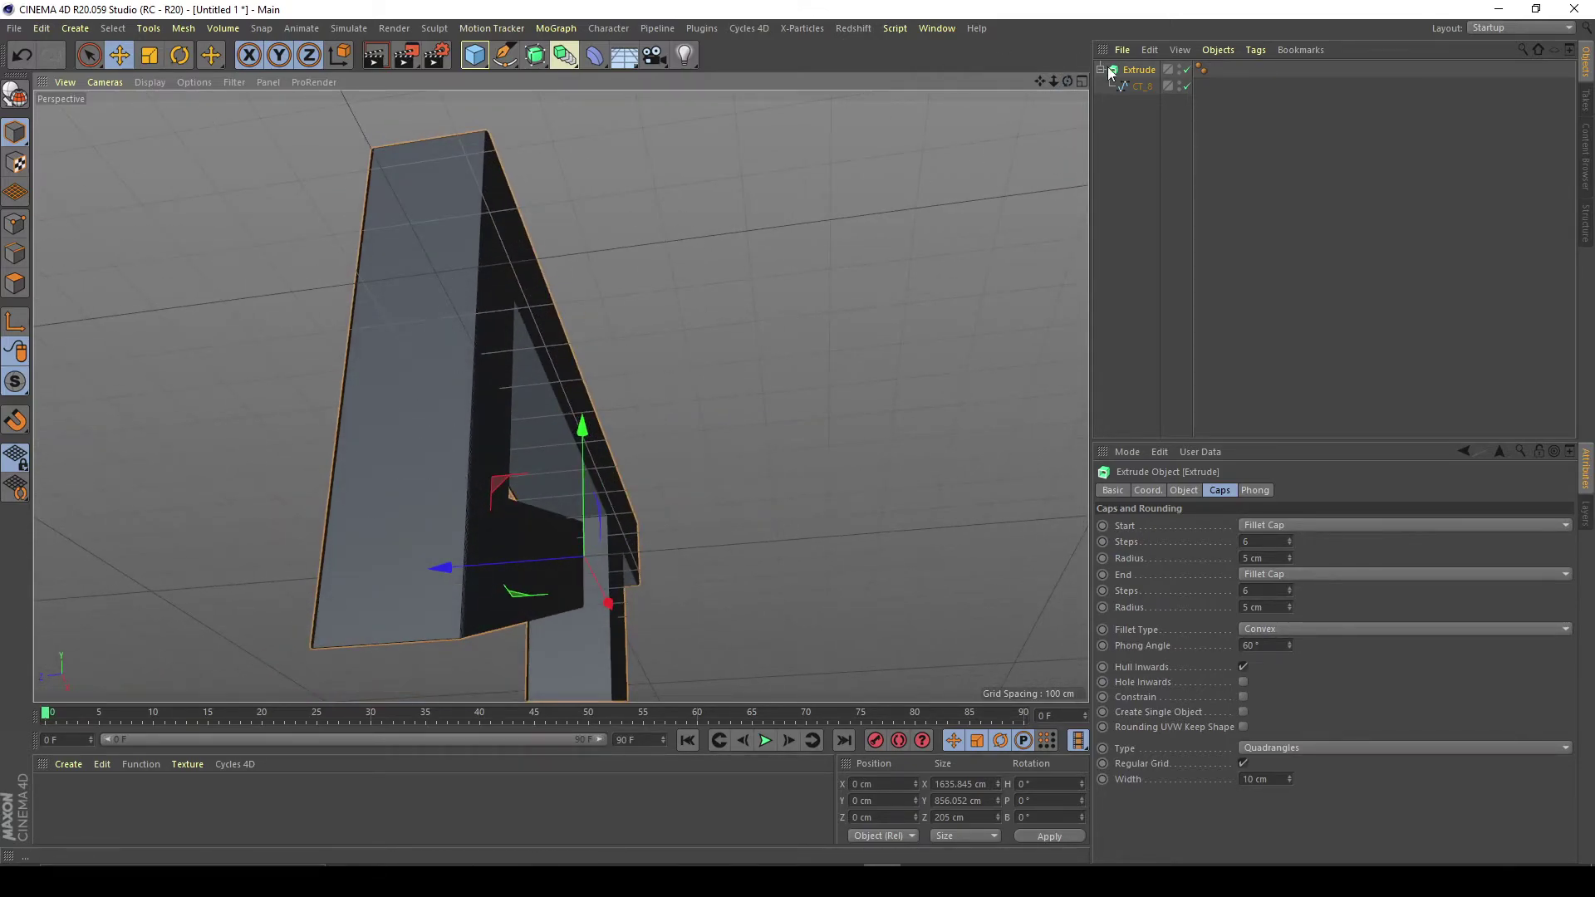
pyautogui.keyDown('alt'); pyautogui.moveTo(561, 395); pyautogui.dragTo(561, 396); pyautogui.keyUp('alt')
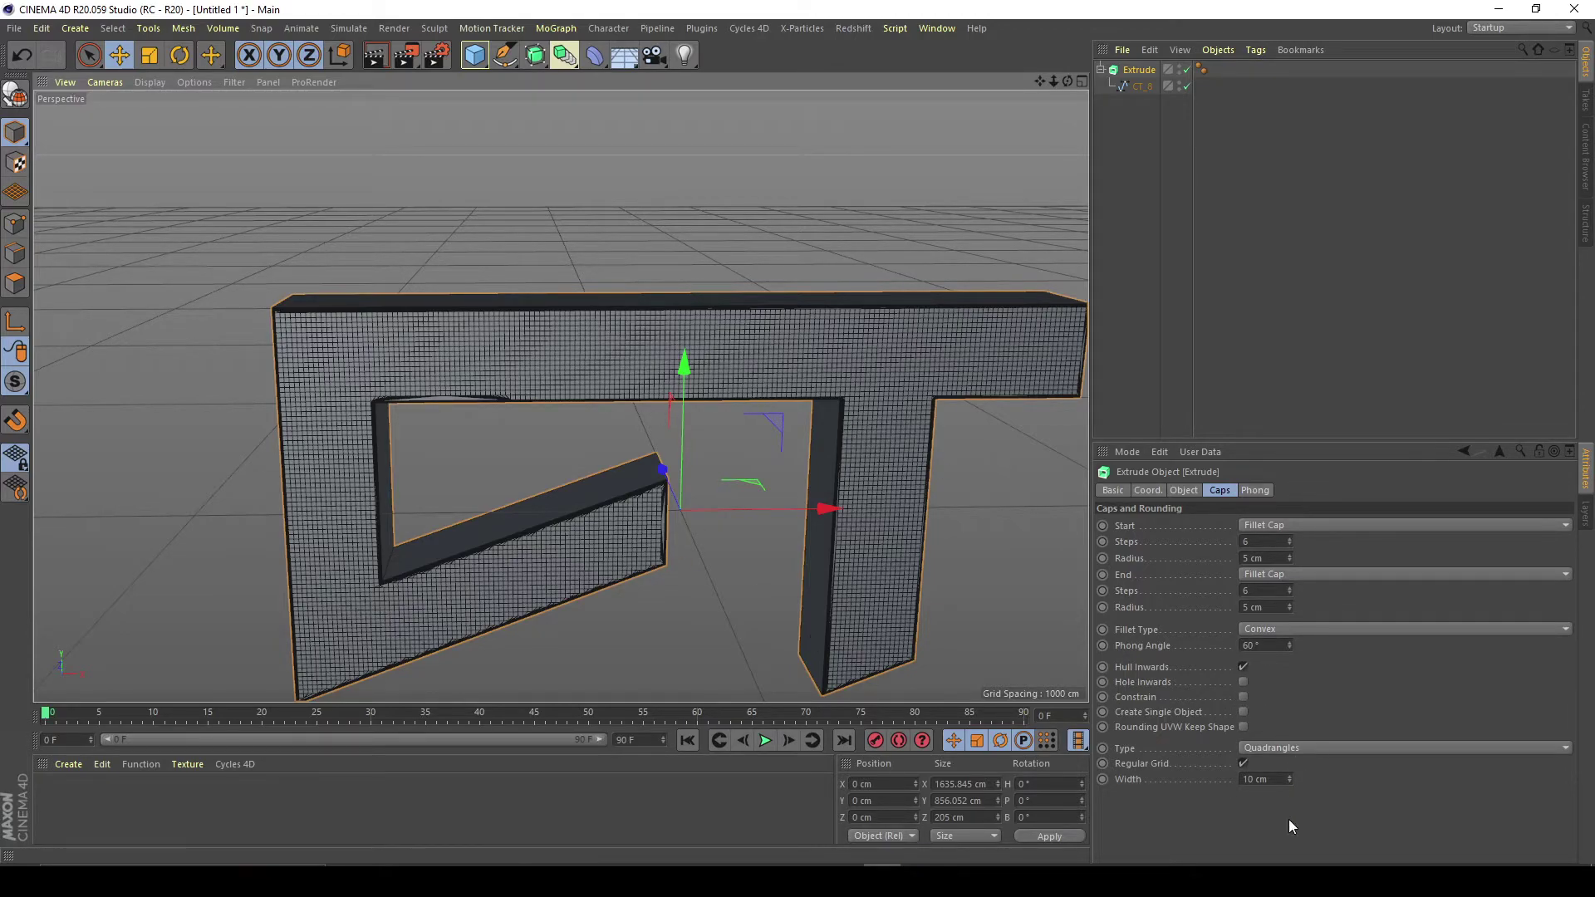
# Set the caps' regular grid width to 68 cm
pyautogui.moveTo(1289, 779); pyautogui.dragTo(1289, 781)
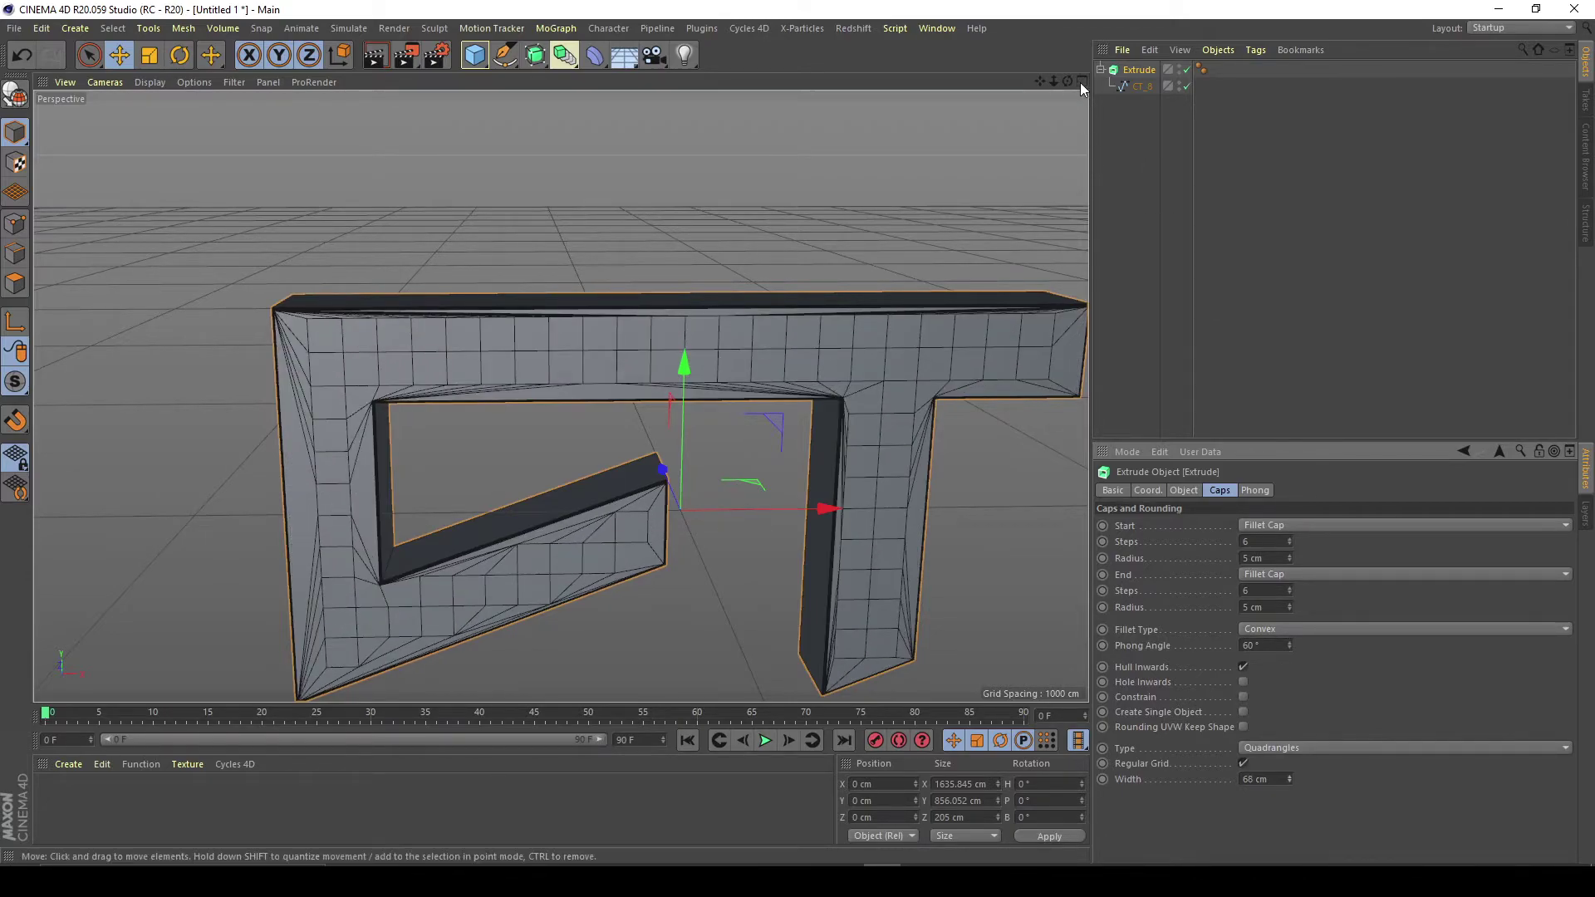
pyautogui.keyDown('alt'); pyautogui.moveTo(561, 396); pyautogui.dragTo(561, 396); pyautogui.keyUp('alt')
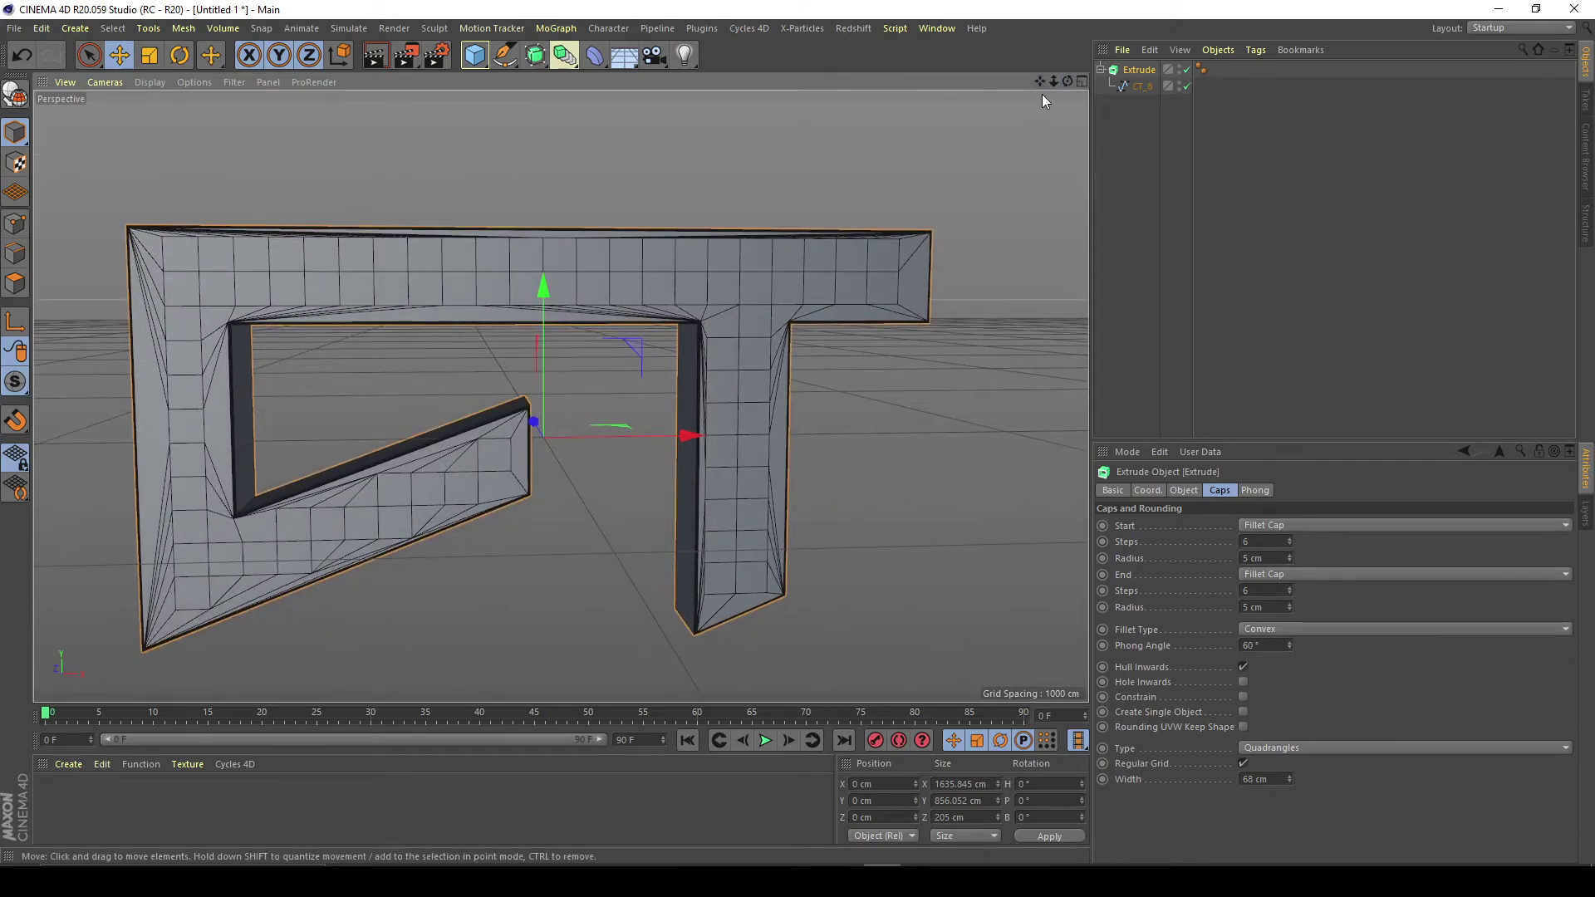
# Select the Extrude object together with its CT_8 spline and apply Current State to Object
pyautogui.click(1143, 117)
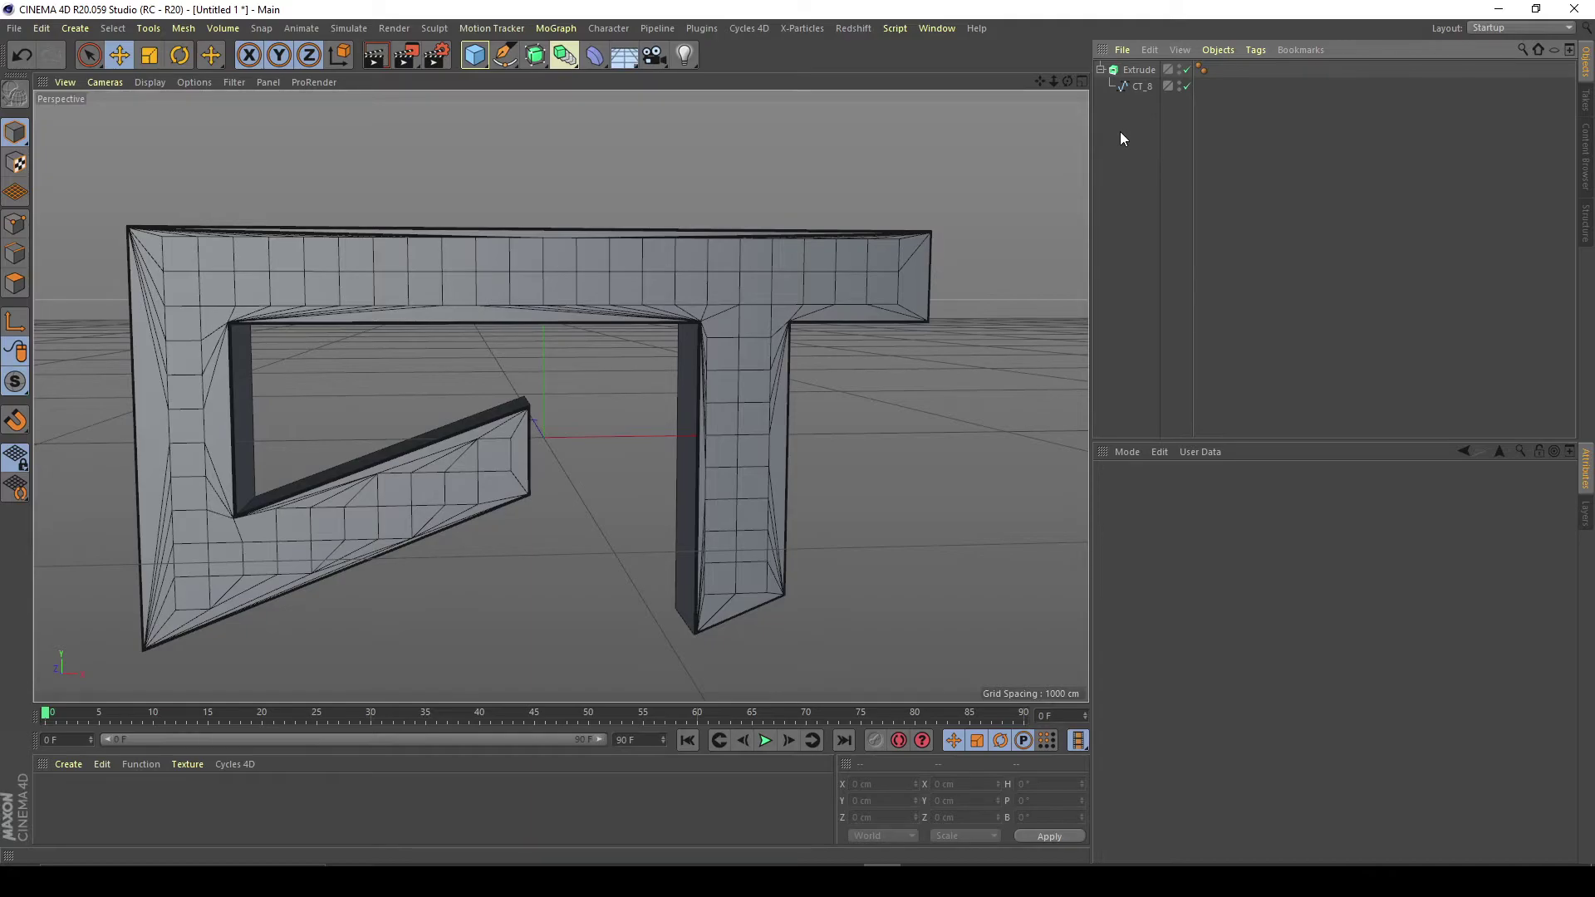
pyautogui.click(1142, 88)
pyautogui.keyDown('ctrl'); pyautogui.click(1137, 72); pyautogui.keyUp('ctrl')
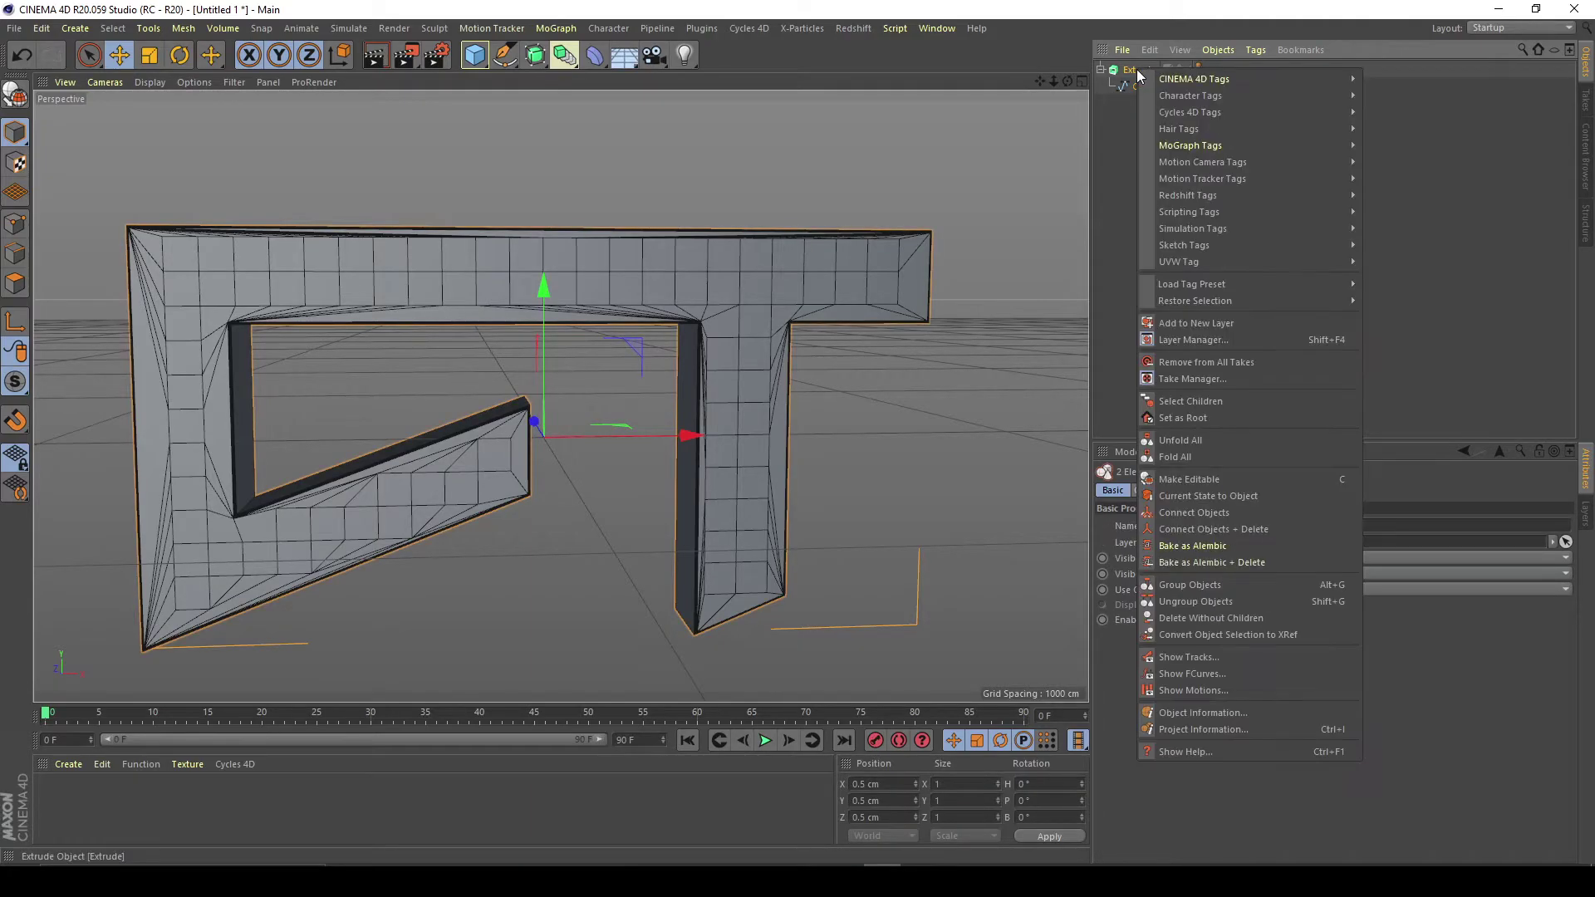
pyautogui.click(1208, 496)
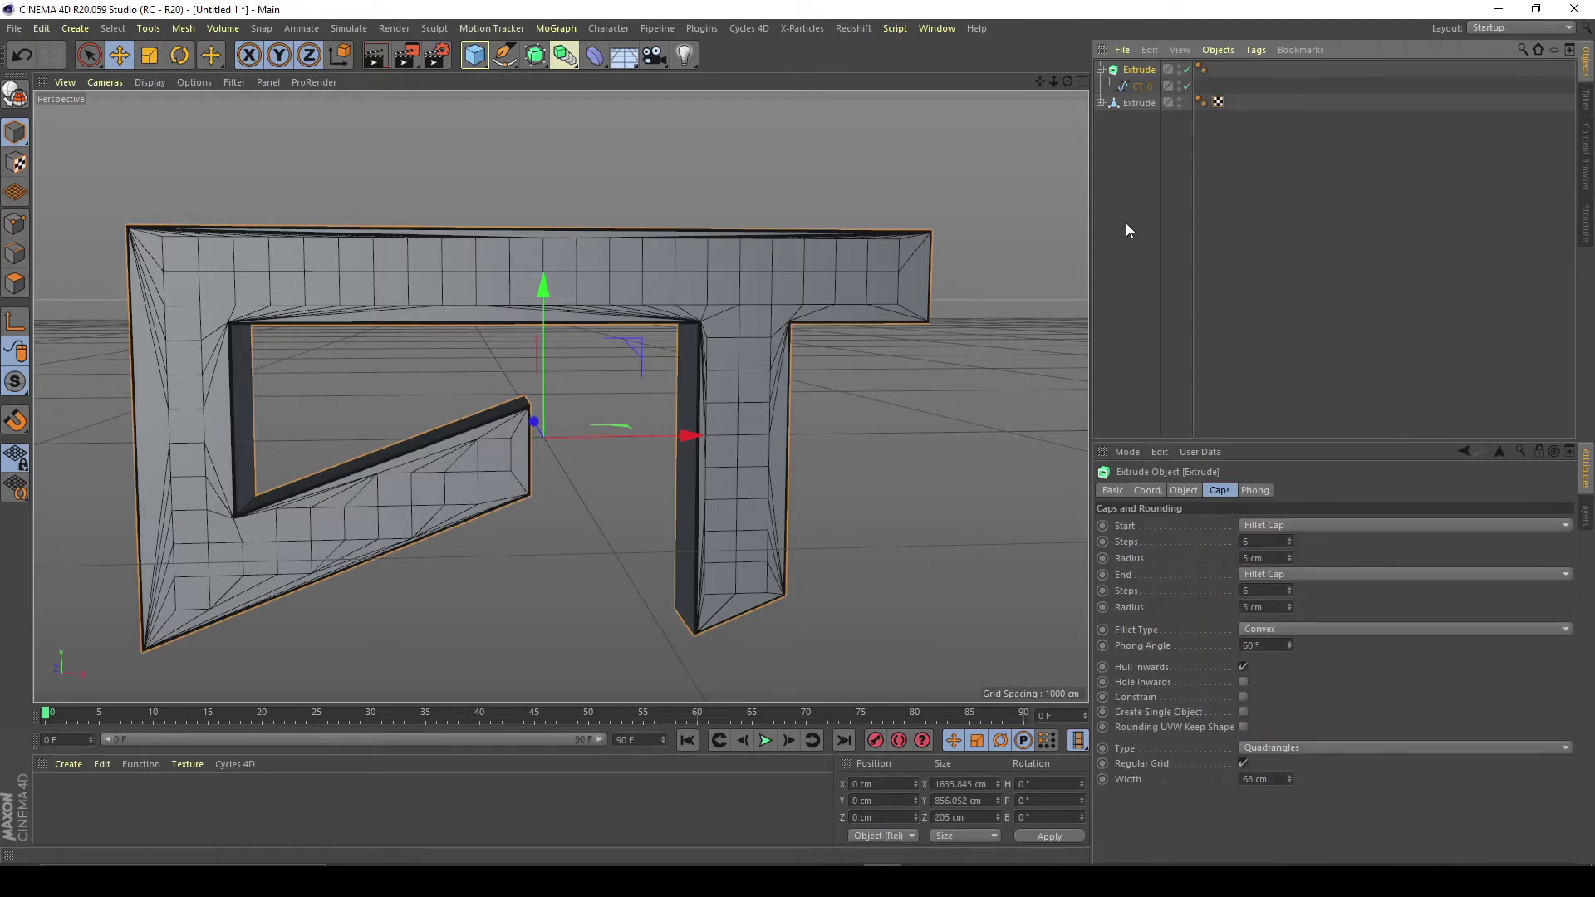
# Delete the original Extrude generator and its CT_8 spline, keeping only the polygon copy
pyautogui.click(1115, 121)
pyautogui.click(1131, 86)
pyautogui.click(1136, 70)
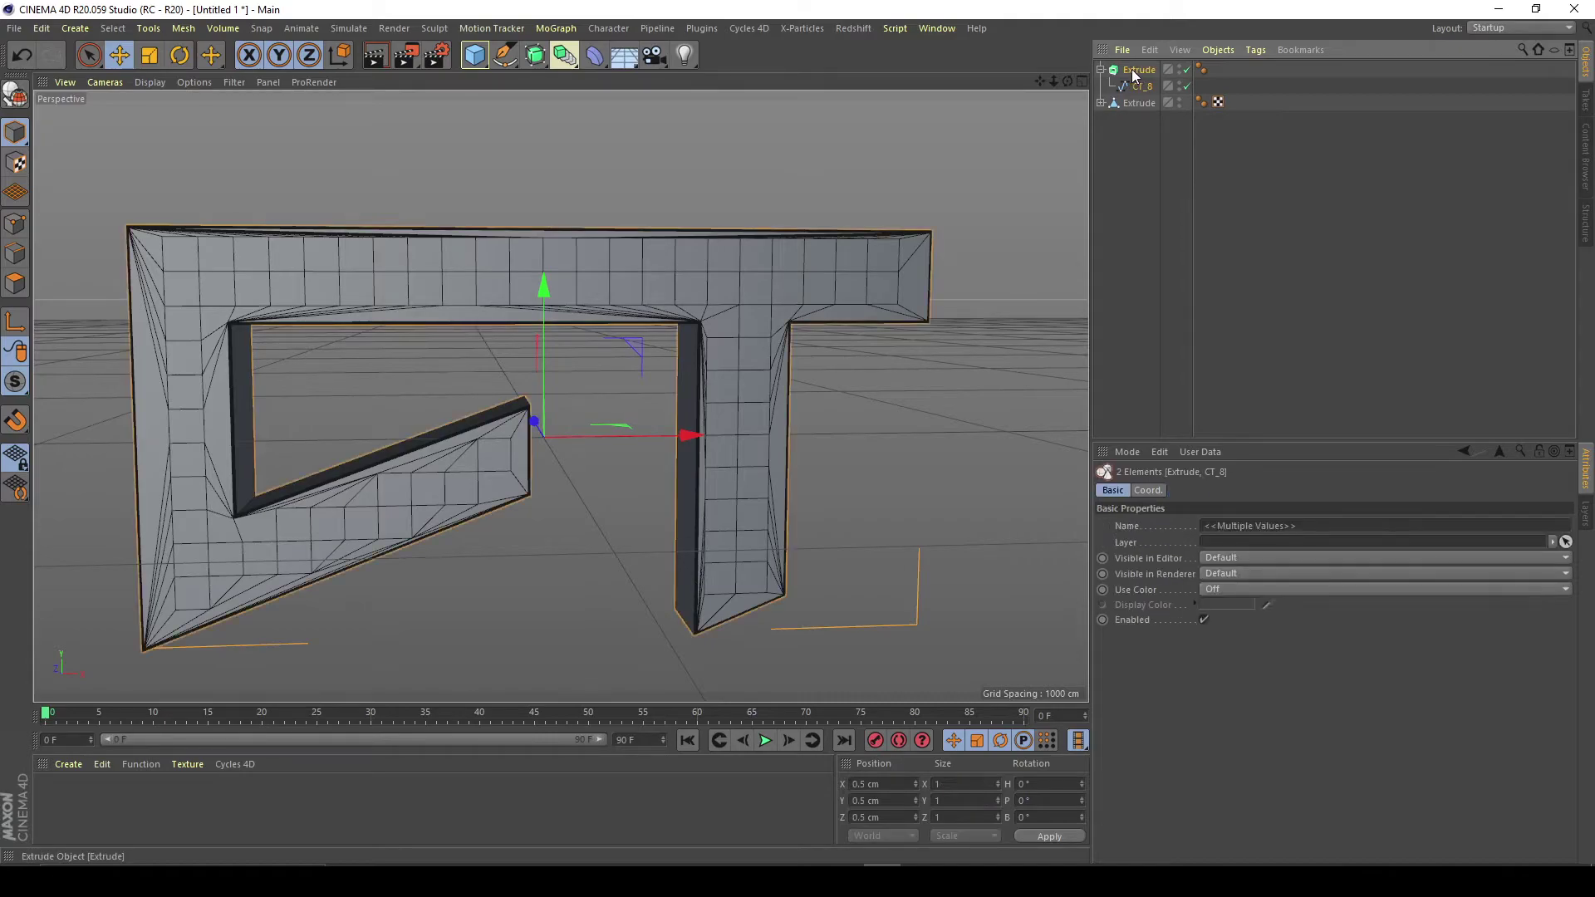
pyautogui.press('Delete')
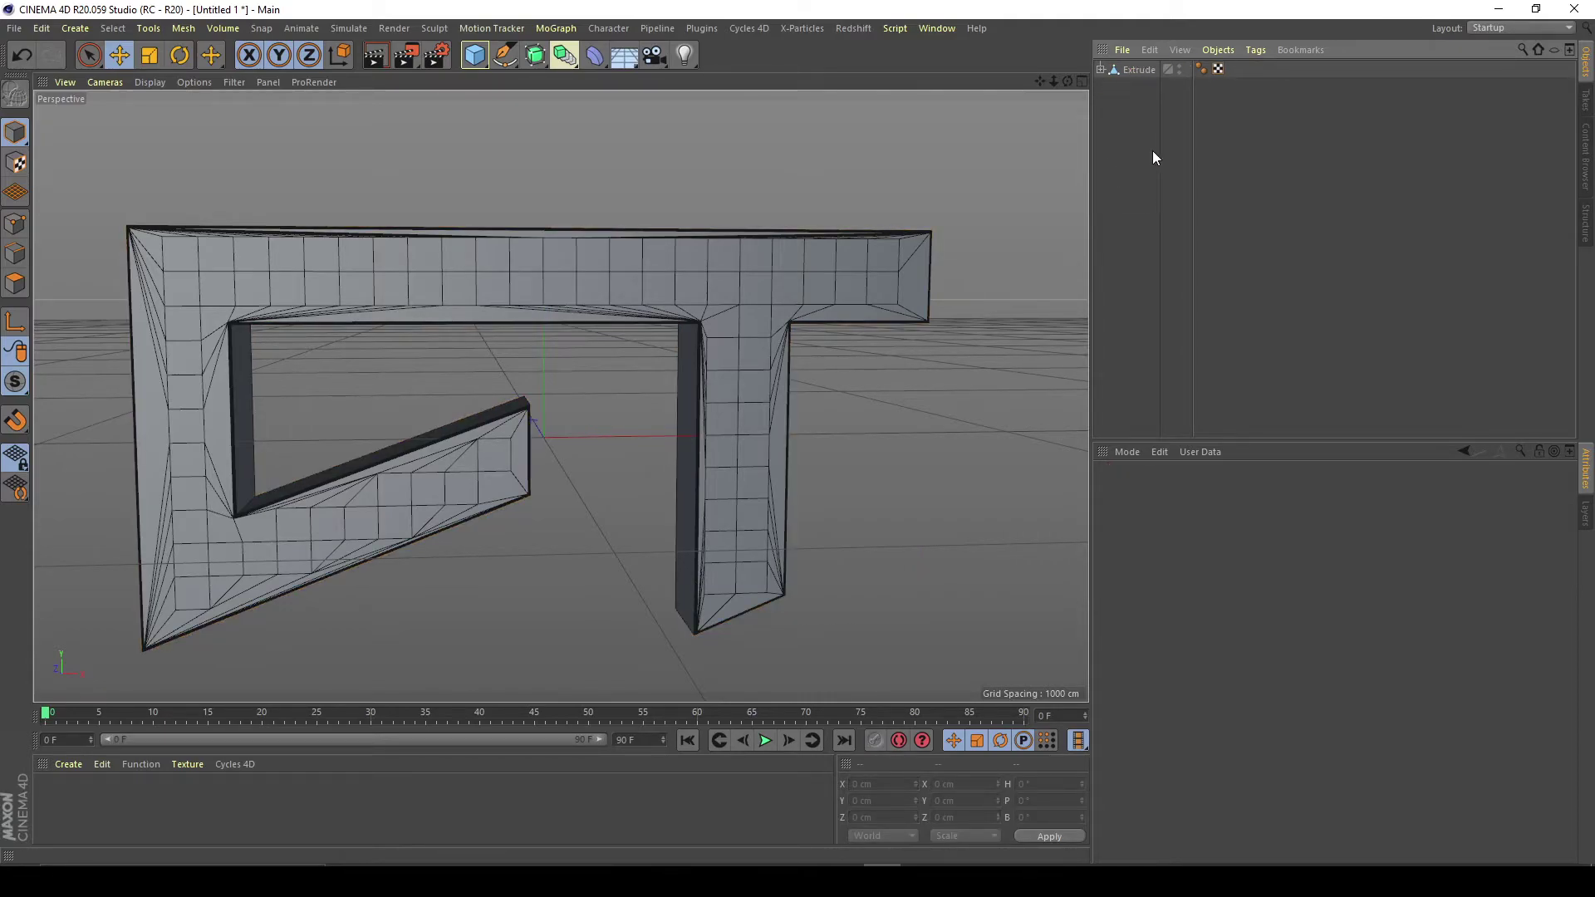
# Examine the Rounding 1, Cap 1, Rounding 2 and Cap 2 parts inside the Extrude hierarchy from several angles
pyautogui.click(1101, 69)
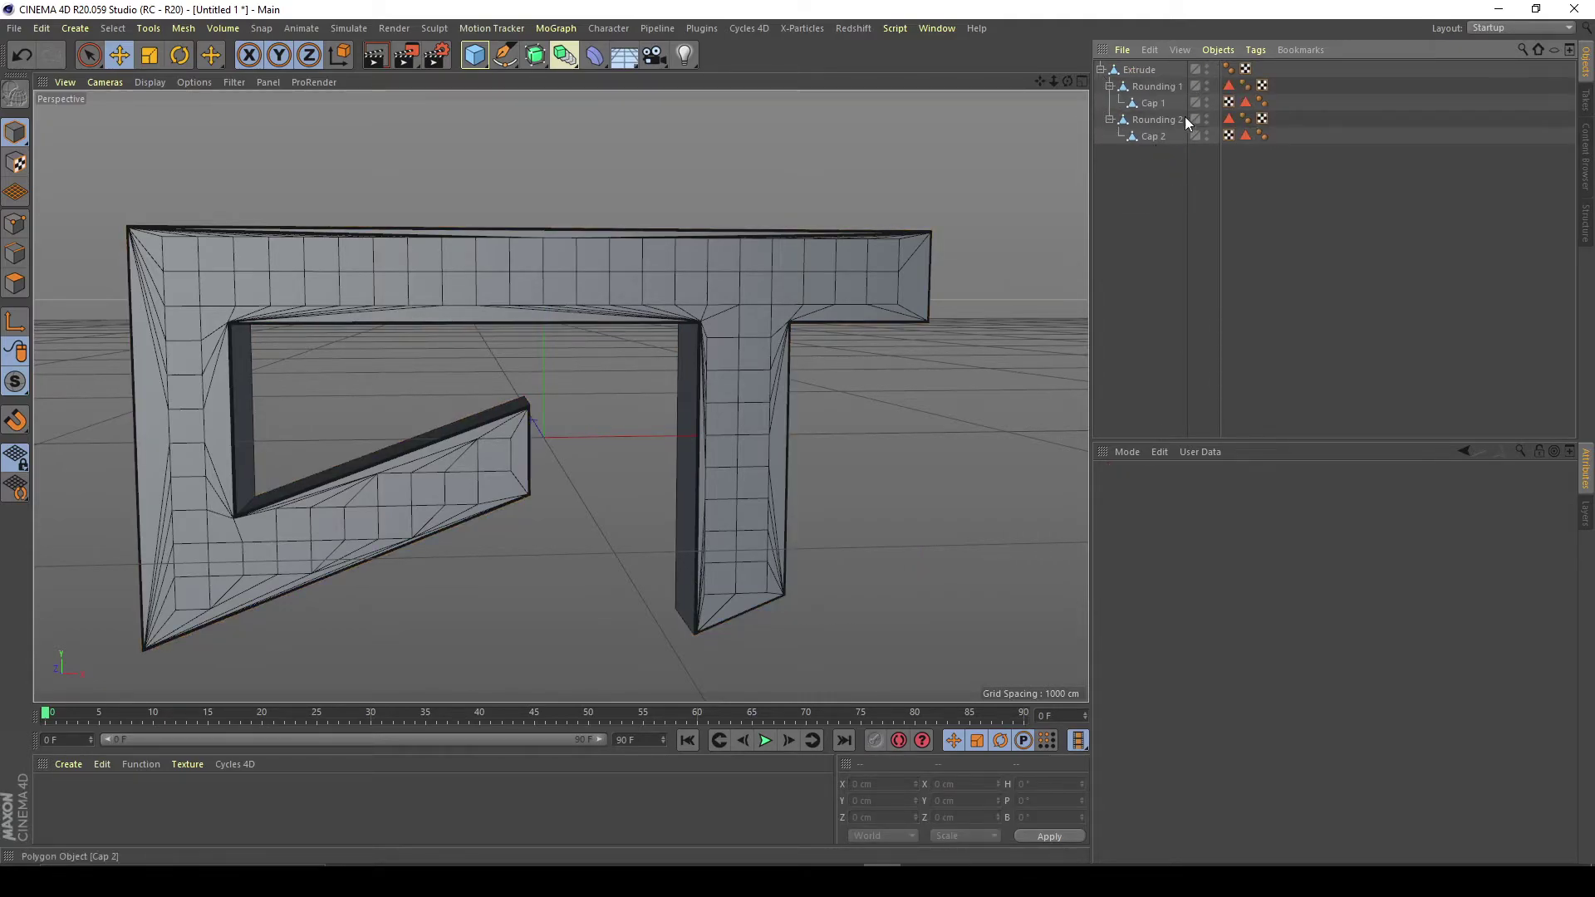
pyautogui.click(1151, 86)
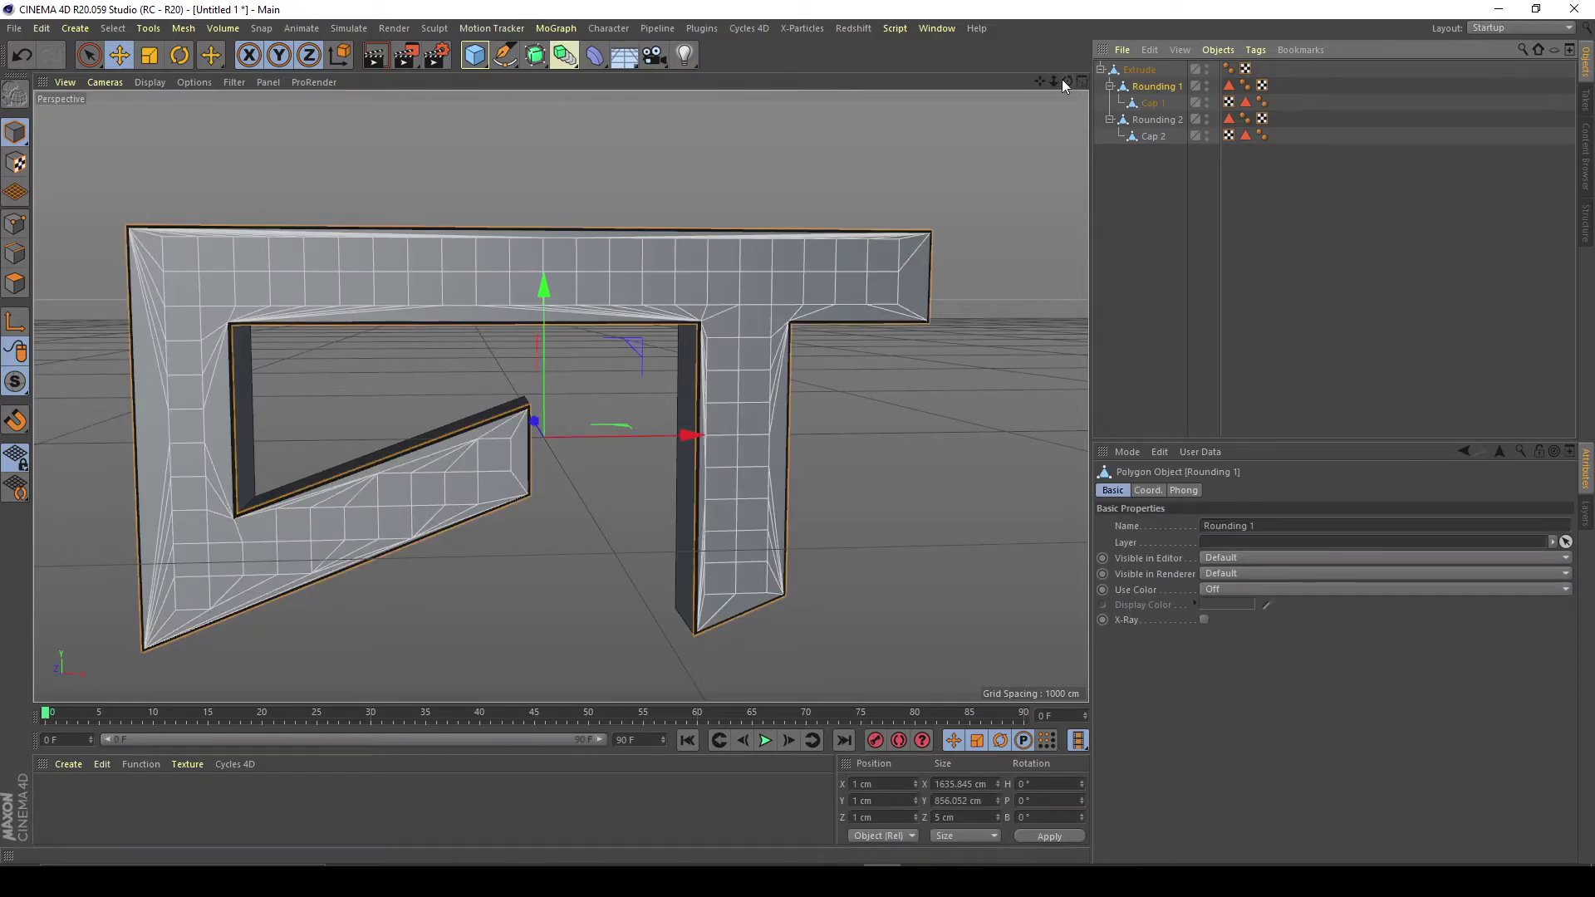
pyautogui.moveTo(1066, 80); pyautogui.dragTo(743, 369)
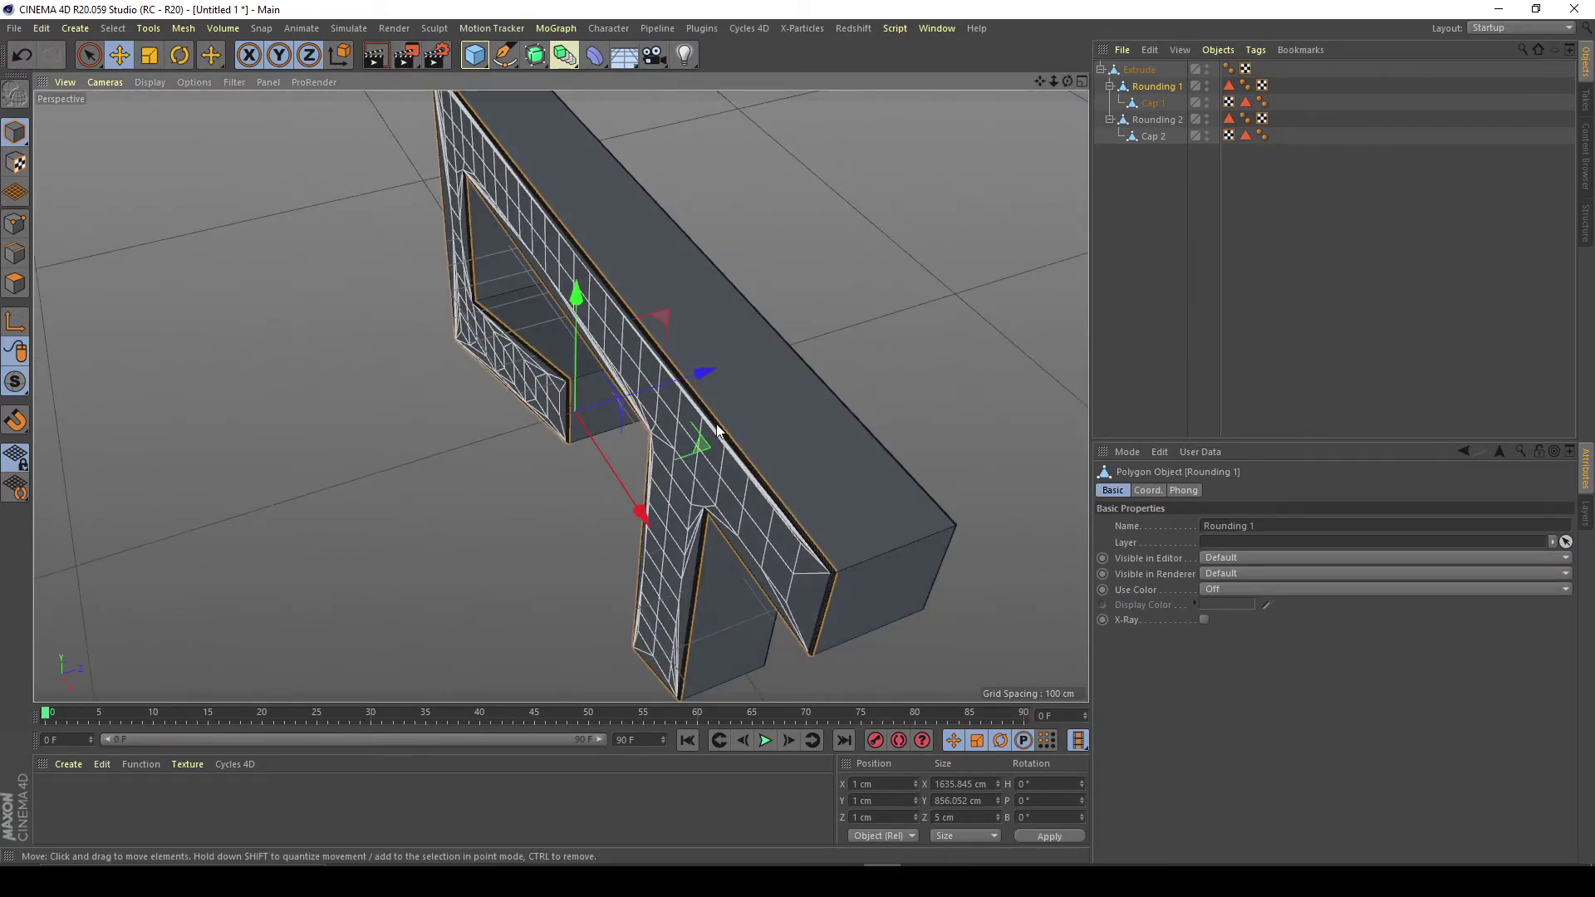
pyautogui.click(1146, 102)
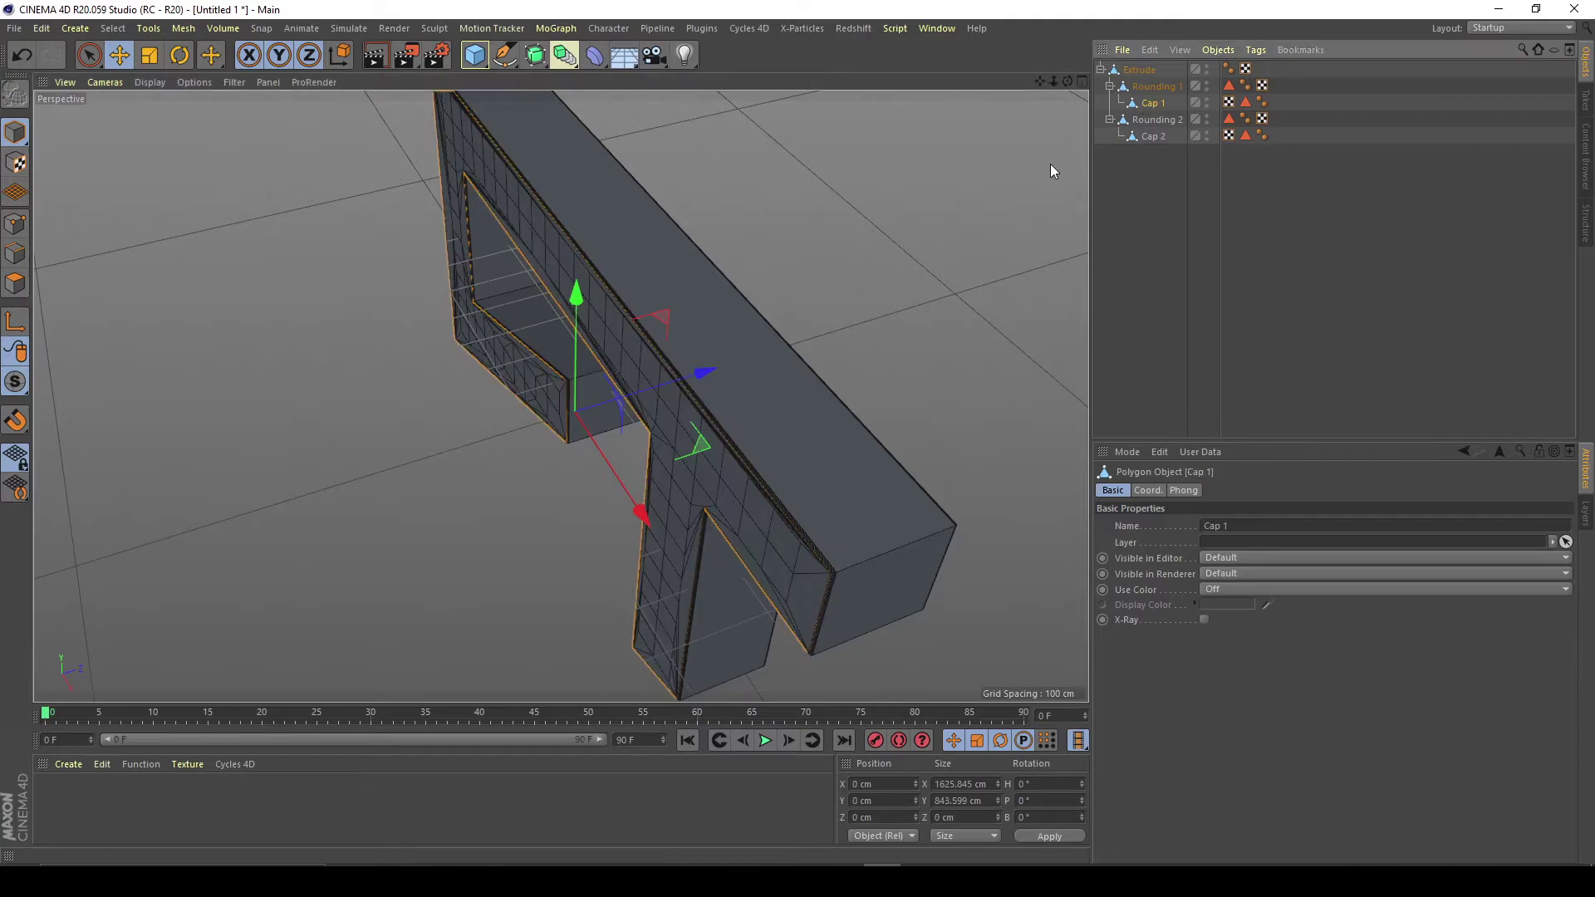
pyautogui.keyDown('alt'); pyautogui.moveTo(724, 490); pyautogui.dragTo(561, 395); pyautogui.keyUp('alt')
pyautogui.click(1154, 119)
pyautogui.click(1152, 136)
pyautogui.moveTo(1068, 80); pyautogui.dragTo(561, 396)
pyautogui.click(1161, 281)
# Select Extrude together with both its Rounding and Cap parts and merge them with Connect Objects + Delete
pyautogui.click(1153, 137)
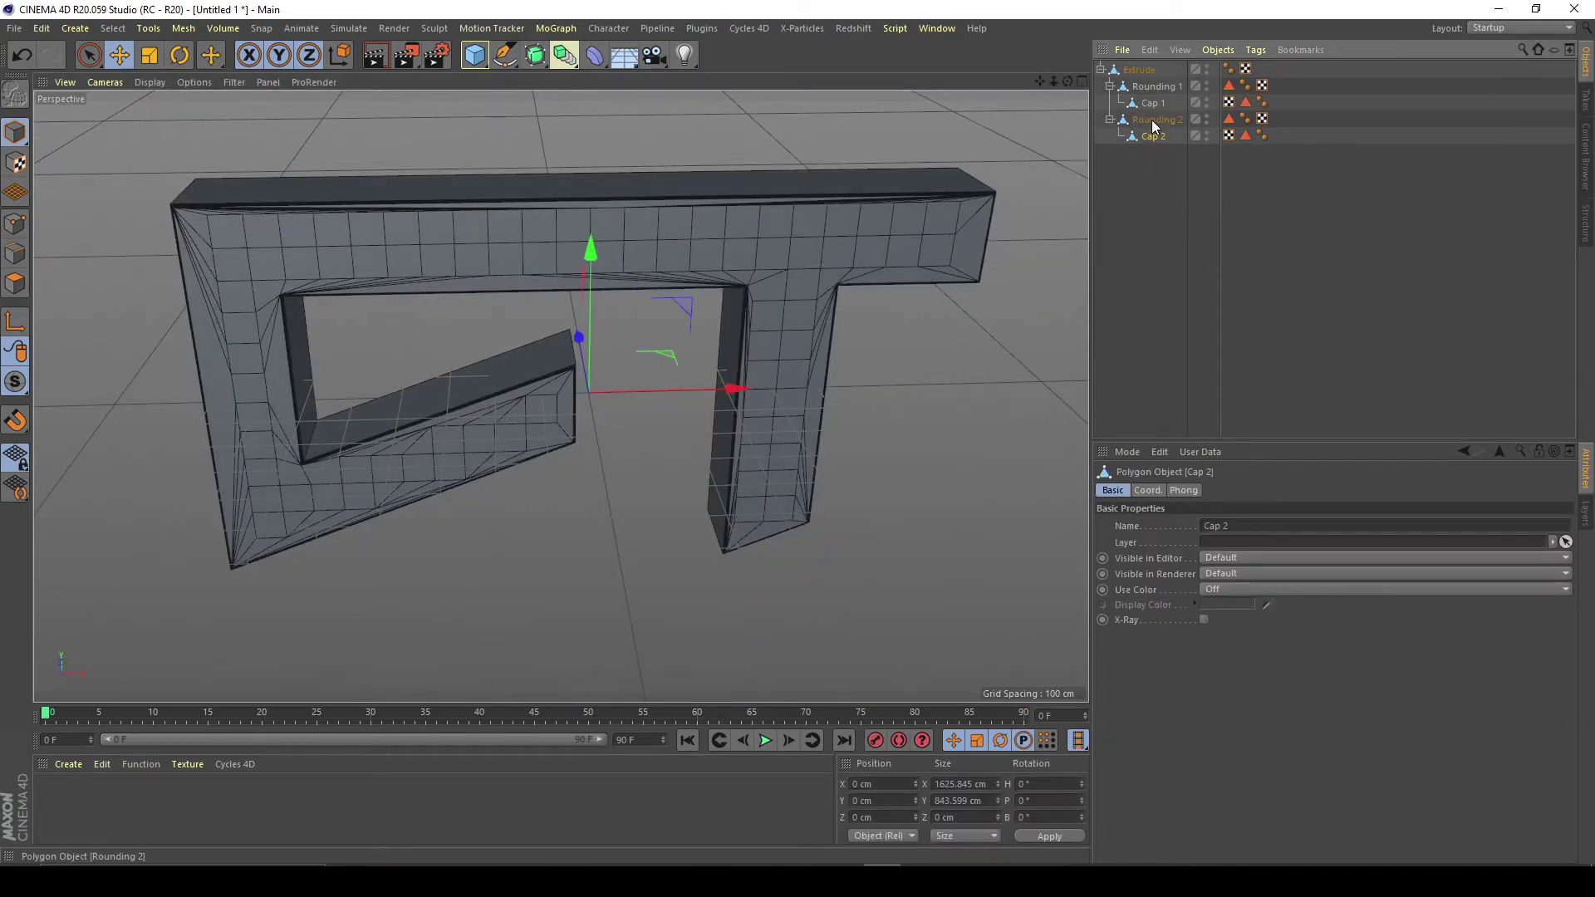
pyautogui.keyDown('ctrl'); pyautogui.click(1152, 121); pyautogui.keyUp('ctrl')
pyautogui.keyDown('ctrl'); pyautogui.click(1153, 101); pyautogui.keyUp('ctrl')
pyautogui.keyDown('ctrl'); pyautogui.click(1143, 85); pyautogui.keyUp('ctrl')
pyautogui.keyDown('ctrl'); pyautogui.click(1135, 71); pyautogui.keyUp('ctrl')
pyautogui.rightClick(1139, 68)
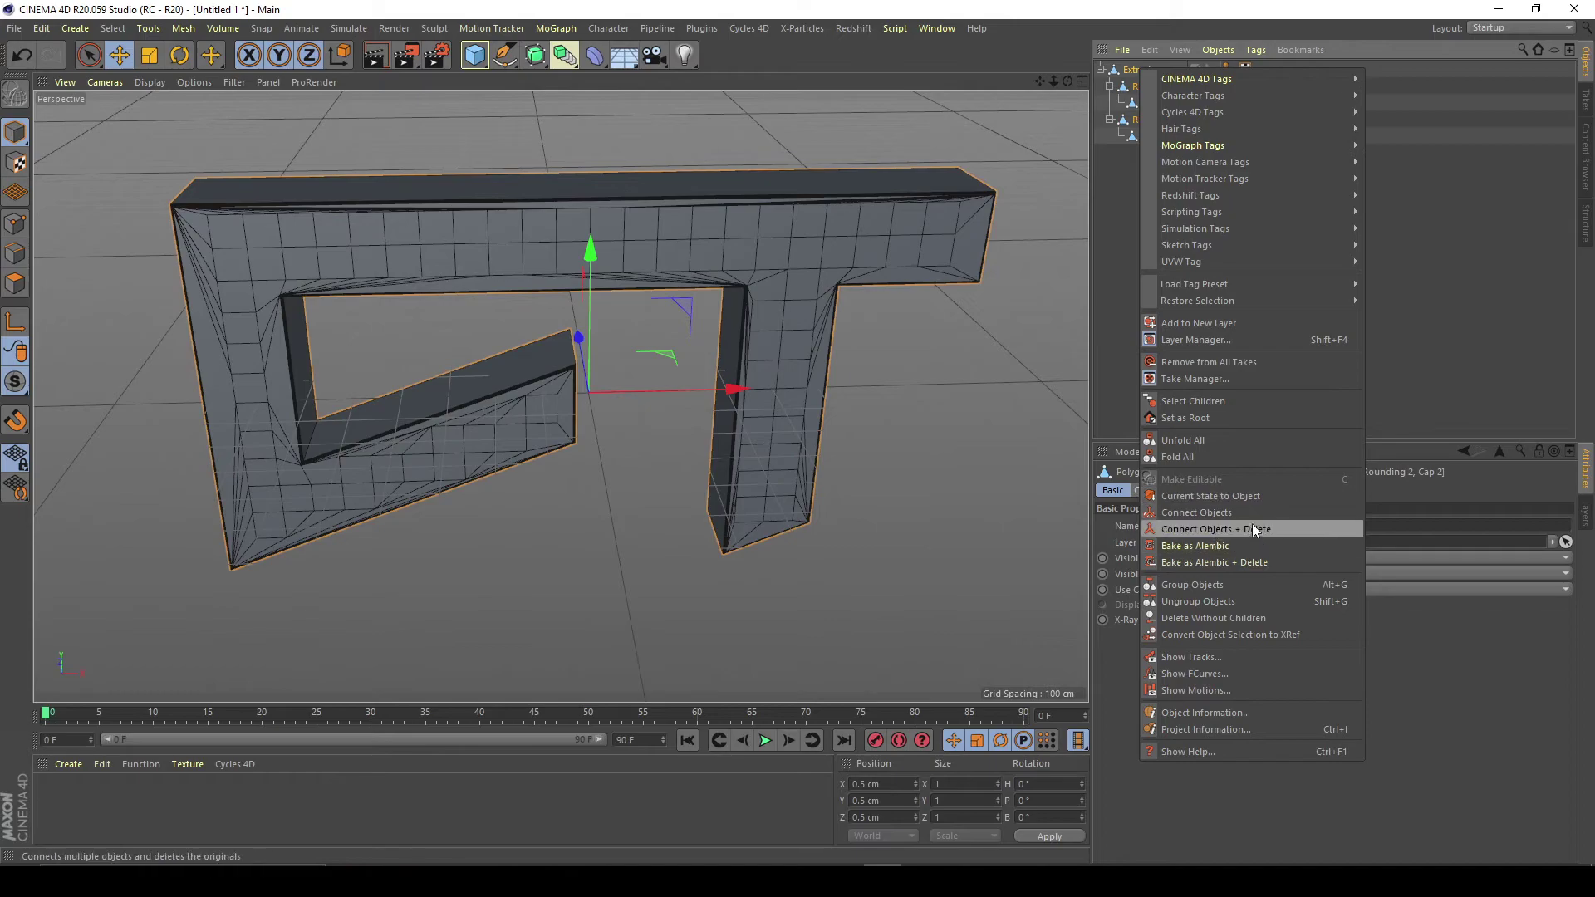
pyautogui.click(1212, 531)
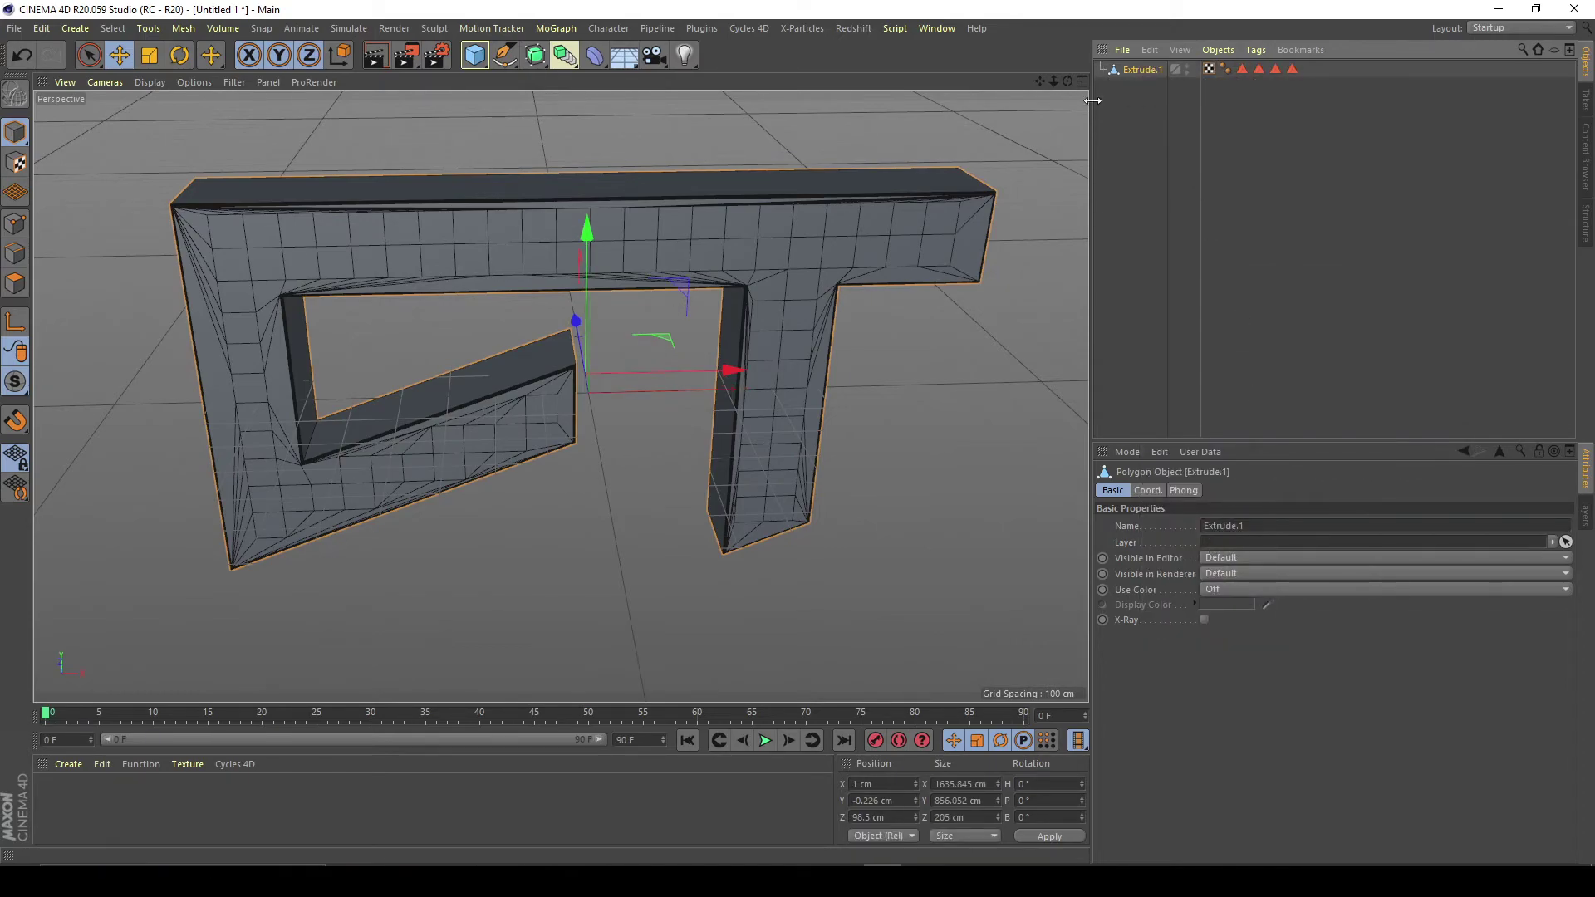
# Create a new default material and assign it to the merged logo object
pyautogui.moveTo(1068, 81); pyautogui.dragTo(1204, 25)
pyautogui.keyDown('alt'); pyautogui.moveTo(561, 395); pyautogui.dragTo(560, 396); pyautogui.keyUp('alt')
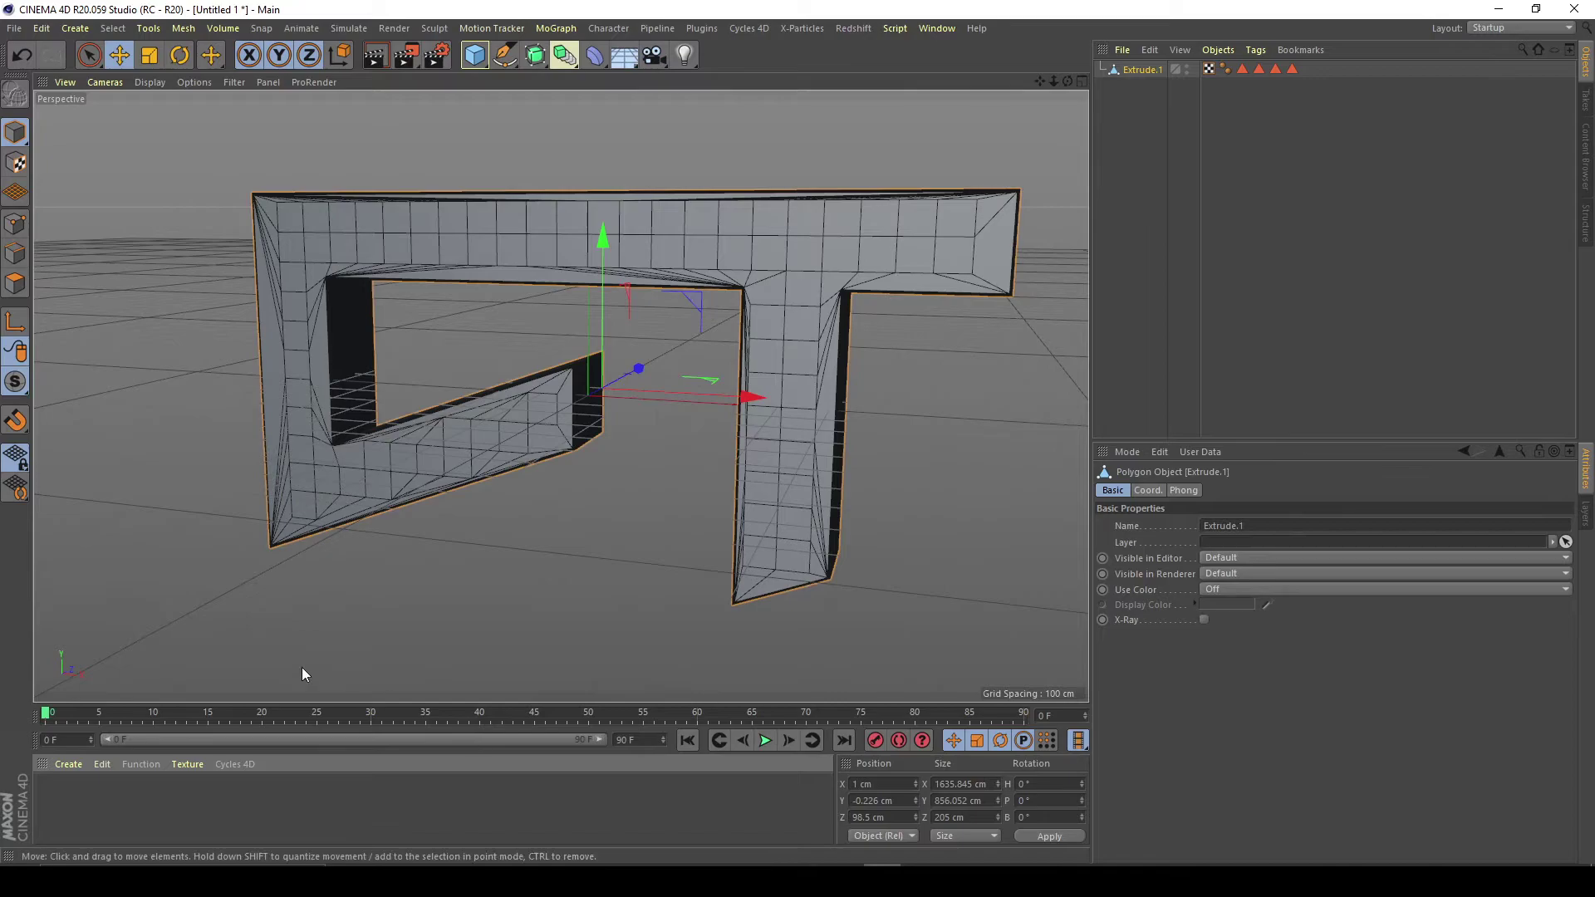
pyautogui.click(71, 764)
pyautogui.click(123, 543)
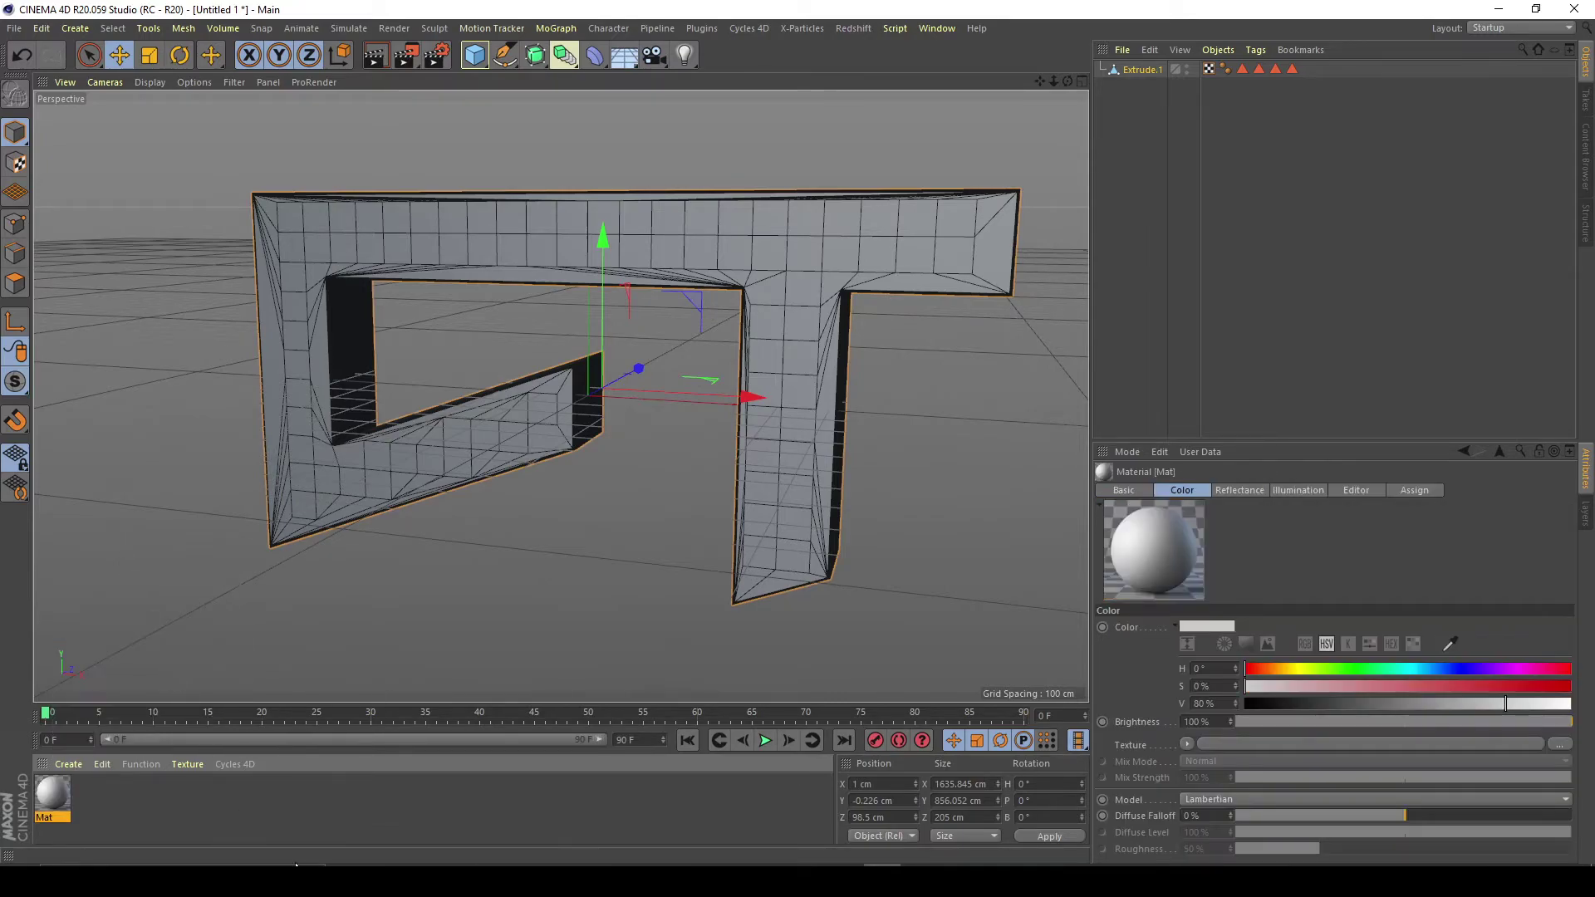
pyautogui.moveTo(50, 795); pyautogui.dragTo(1071, 83)
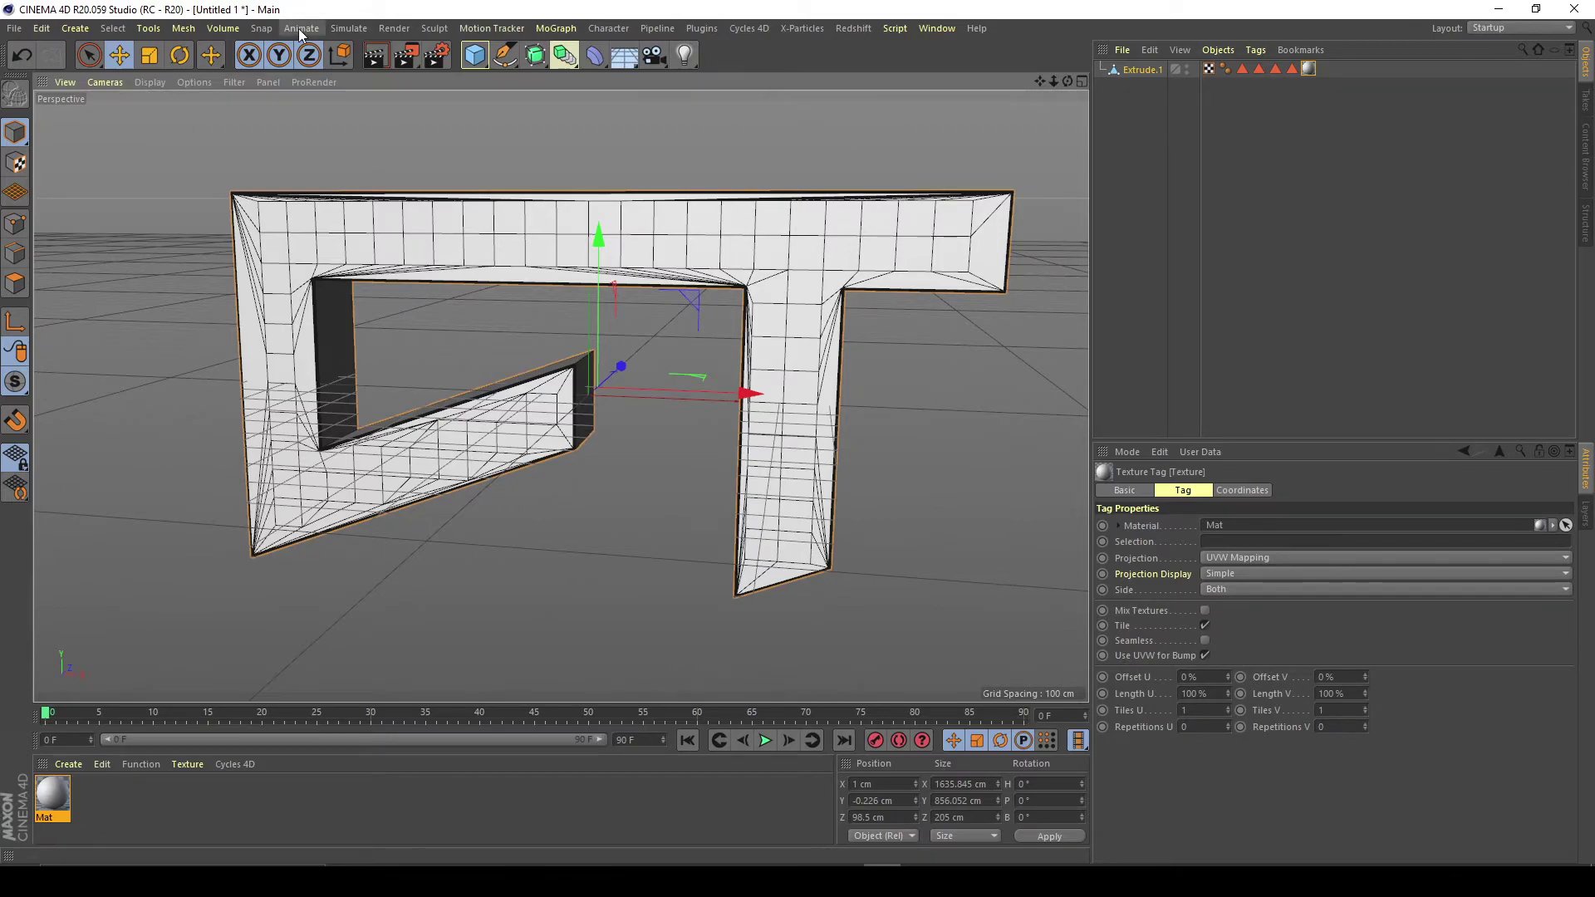
# Export the logo as an OBJ file named CT_Logo with the default export settings, overwriting the existing file
pyautogui.click(13, 28)
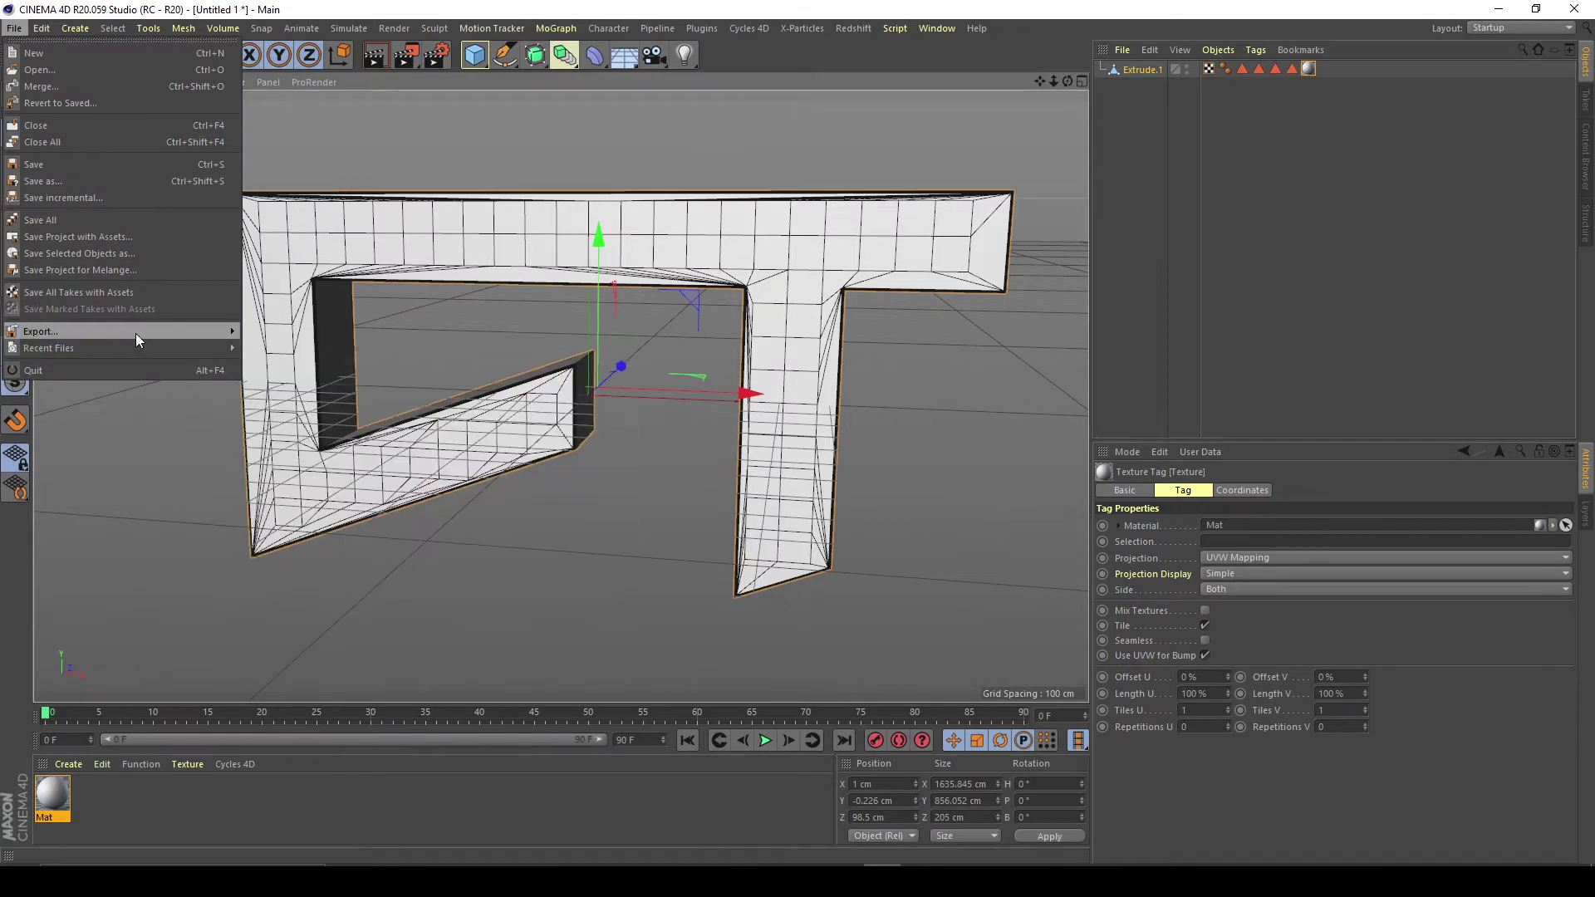
pyautogui.moveTo(241, 329)
pyautogui.click(287, 563)
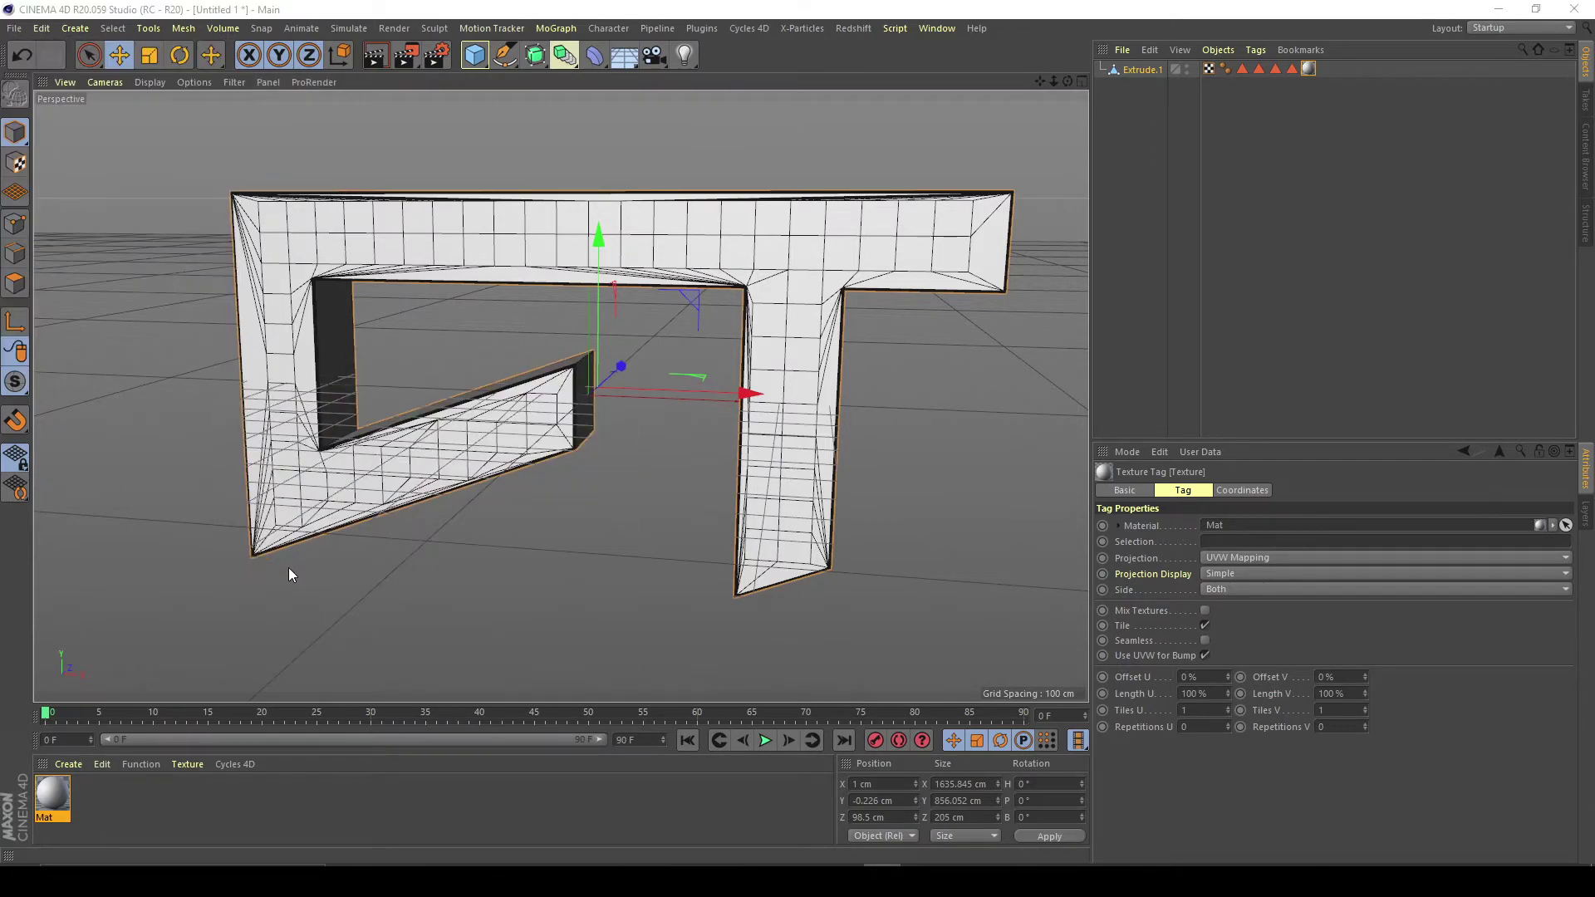
pyautogui.write('CT_+')
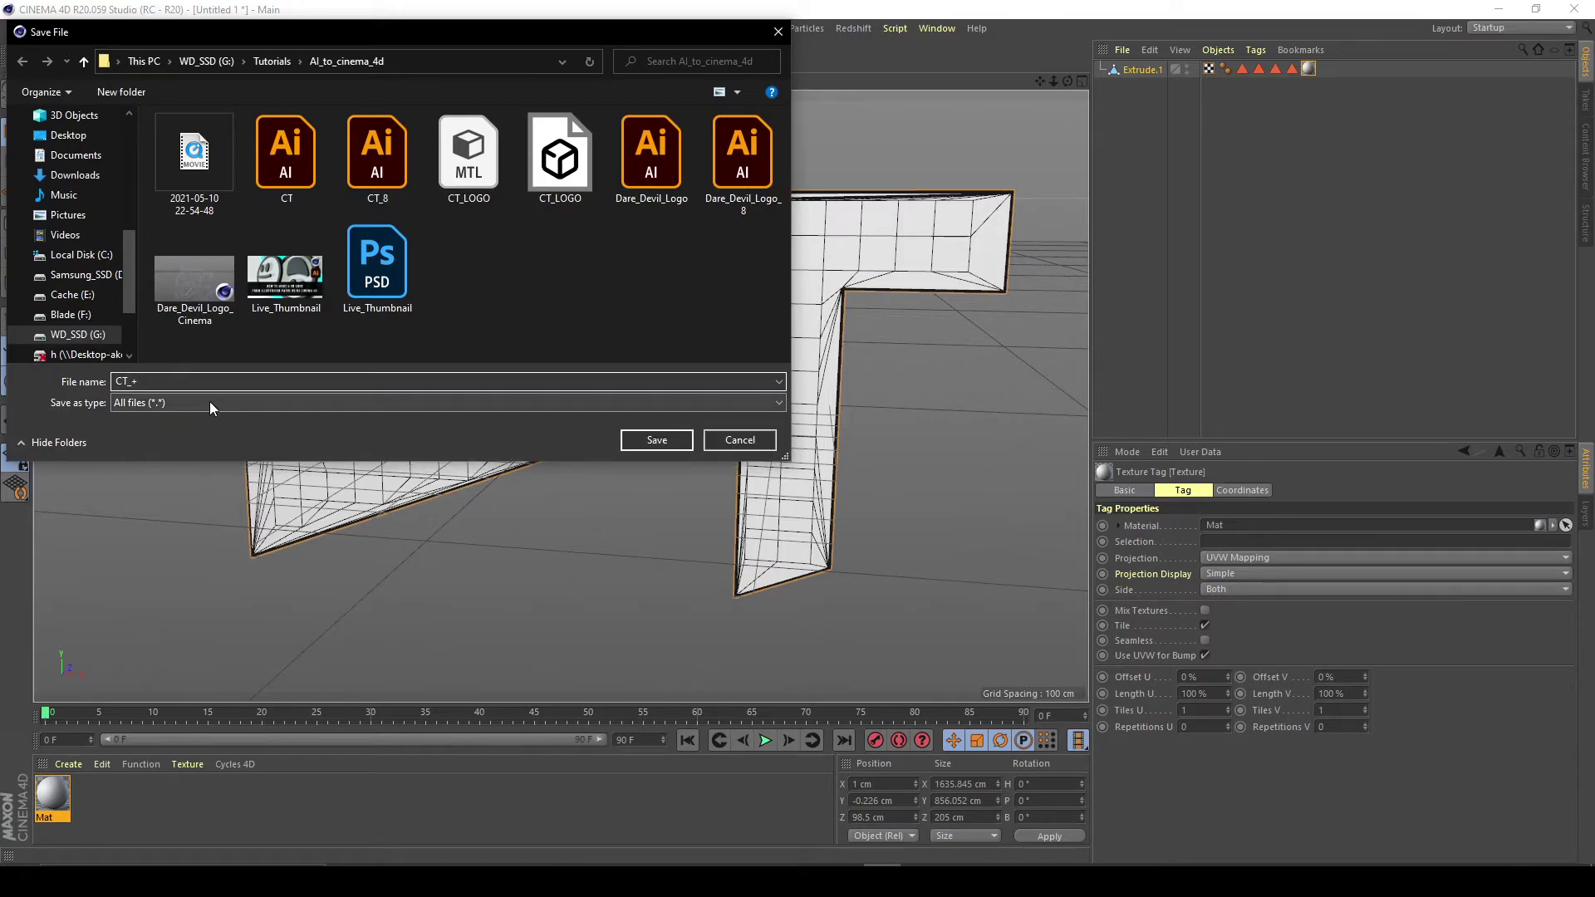
pyautogui.press('BackSpace')
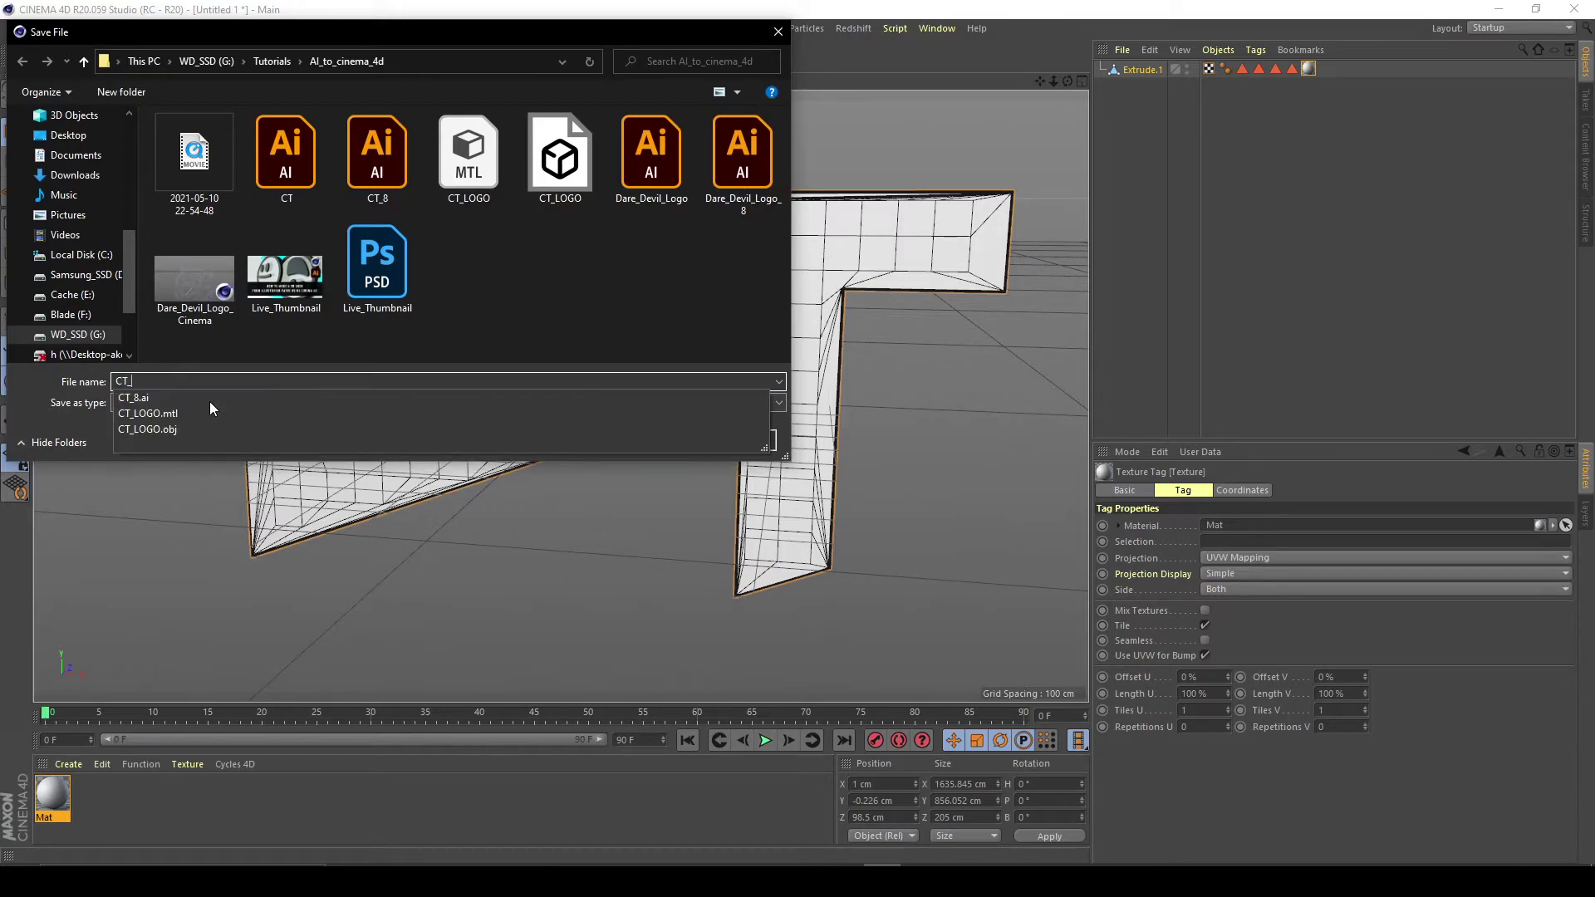
pyautogui.write('Logo')
pyautogui.press('Return')
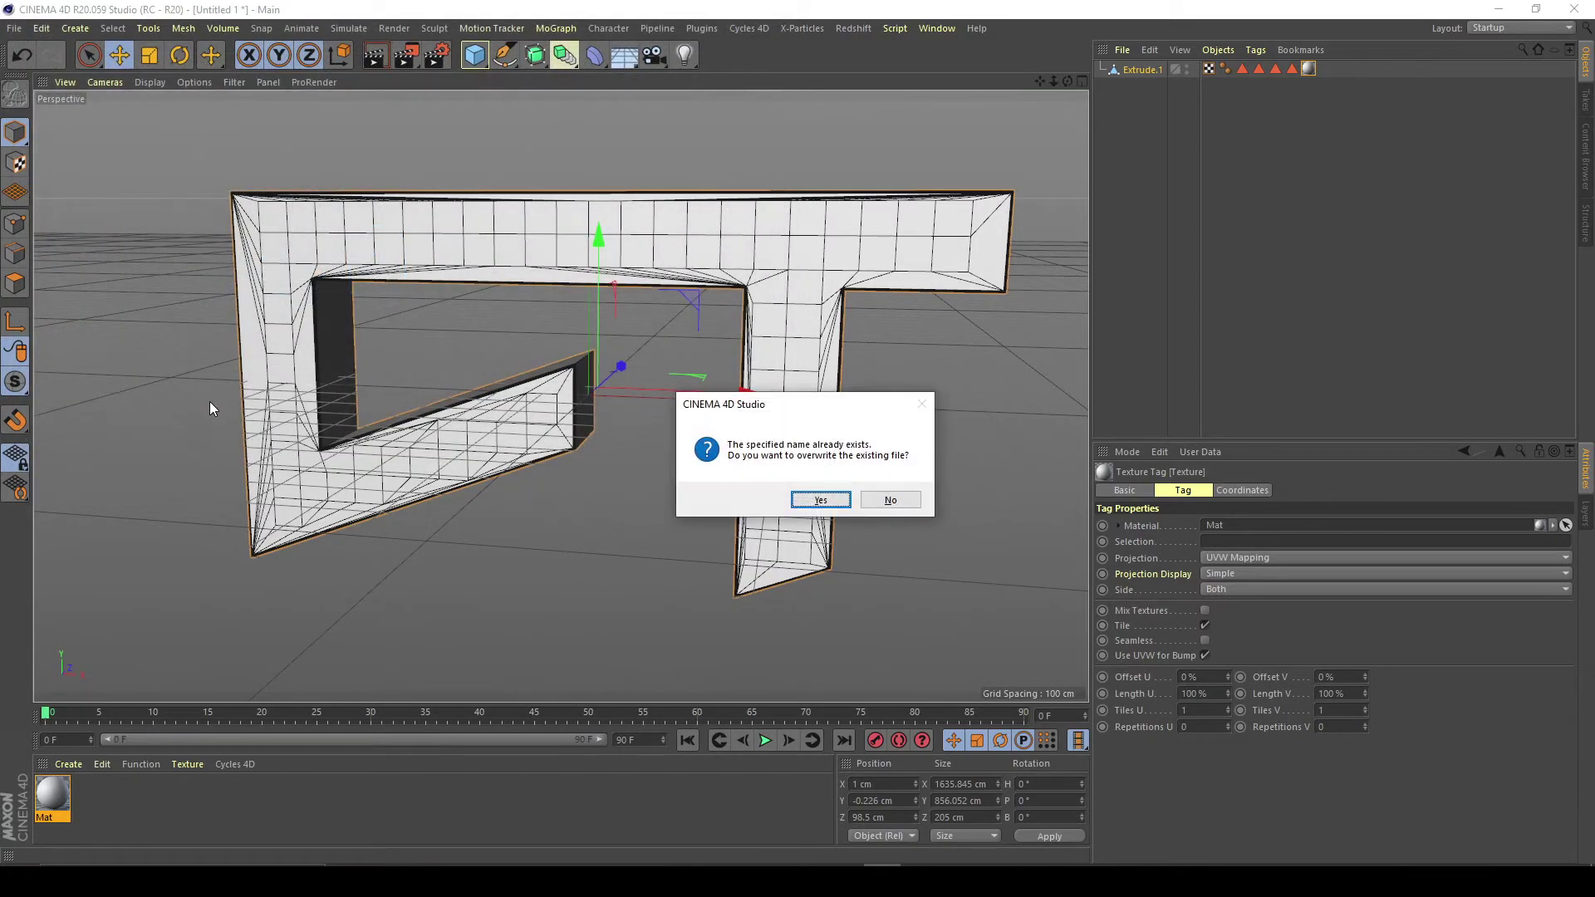
pyautogui.click(820, 499)
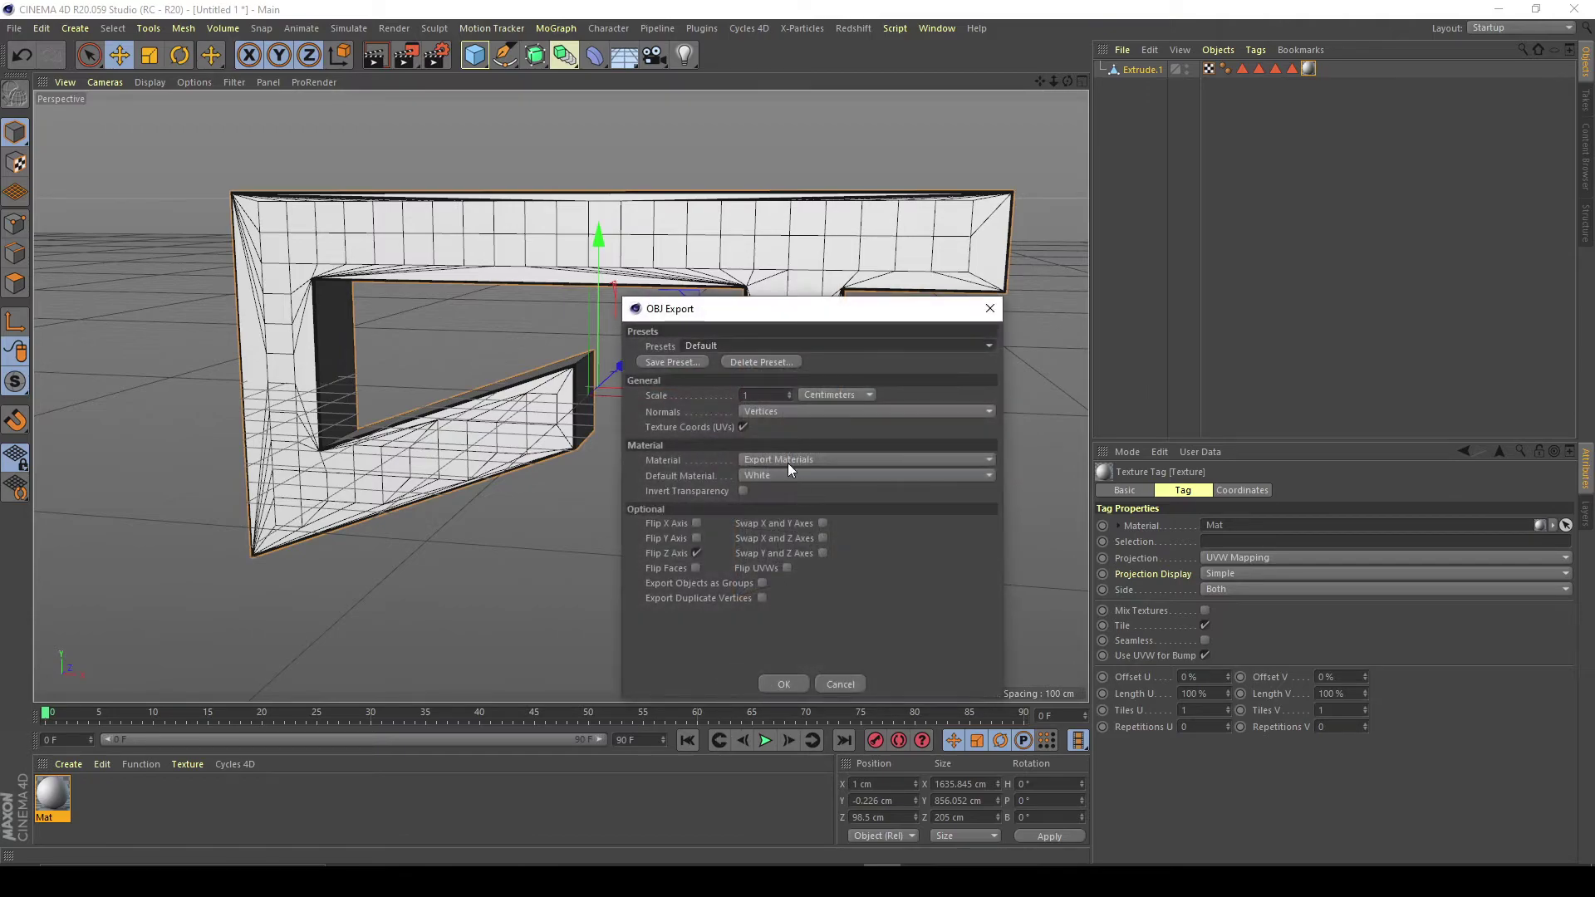
pyautogui.click(780, 682)
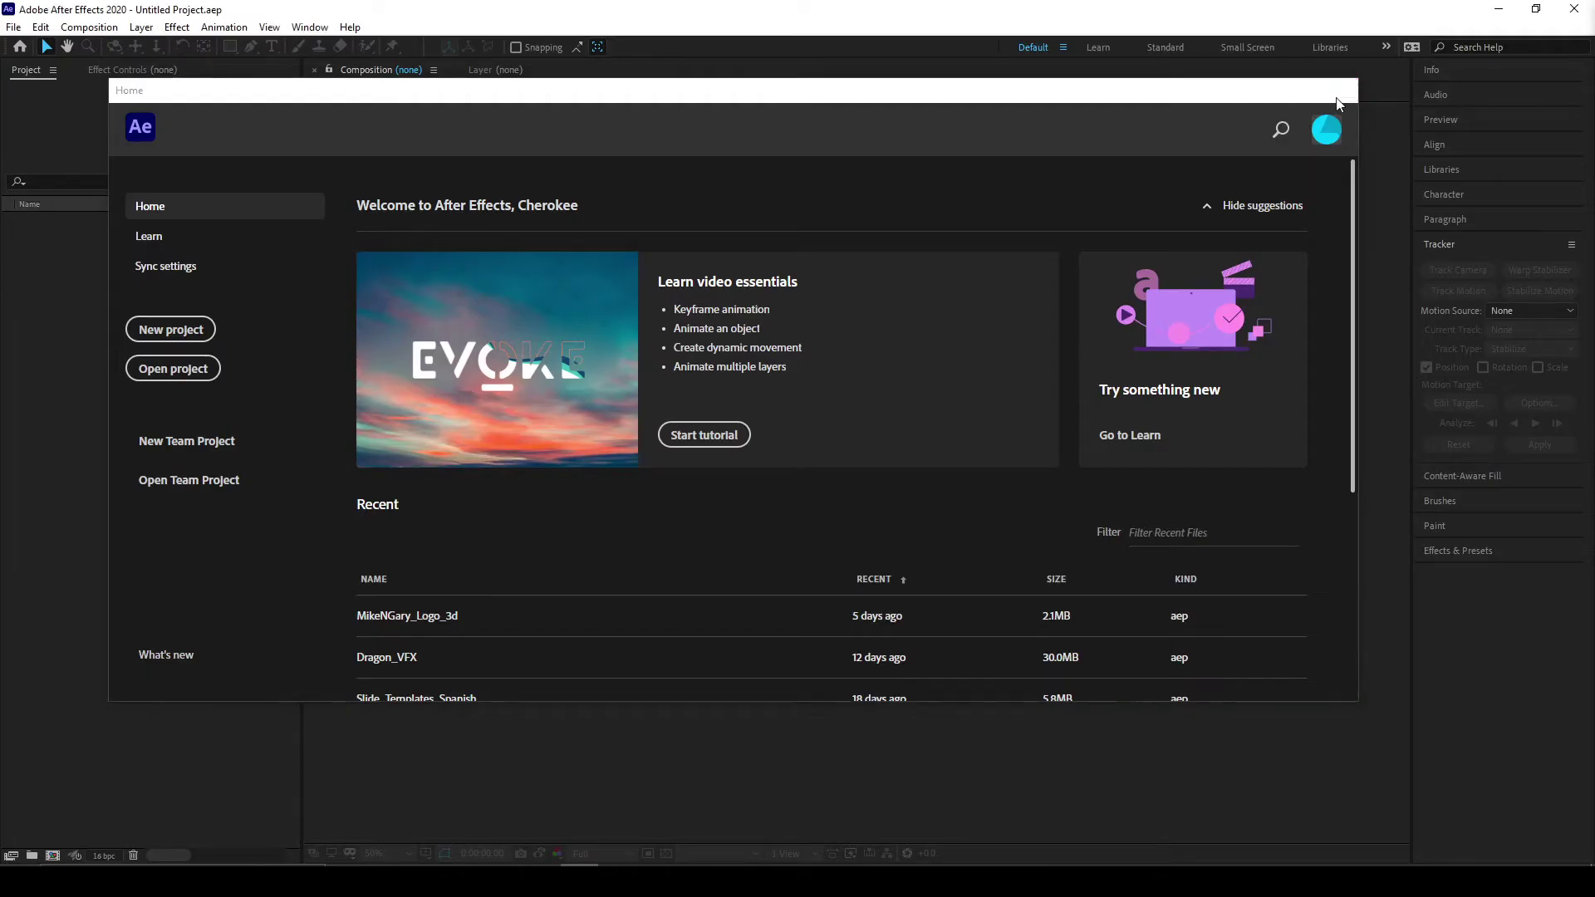
# Switch to After Effects and create a new 1920 x 1080 composition with the default settings
pyautogui.press('Escape')
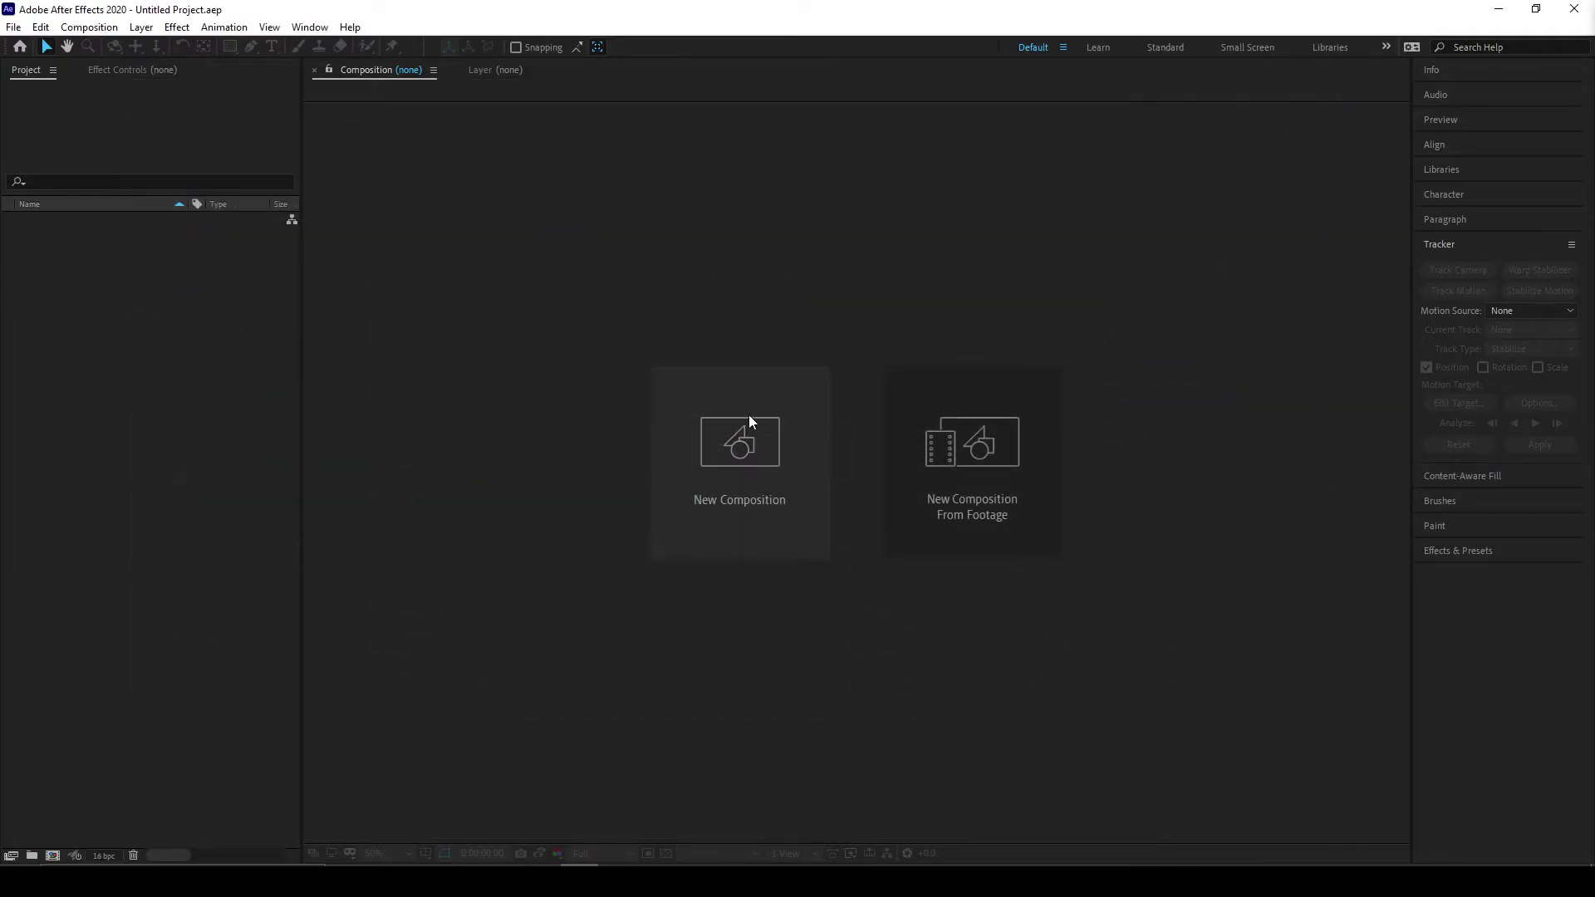
pyautogui.click(759, 458)
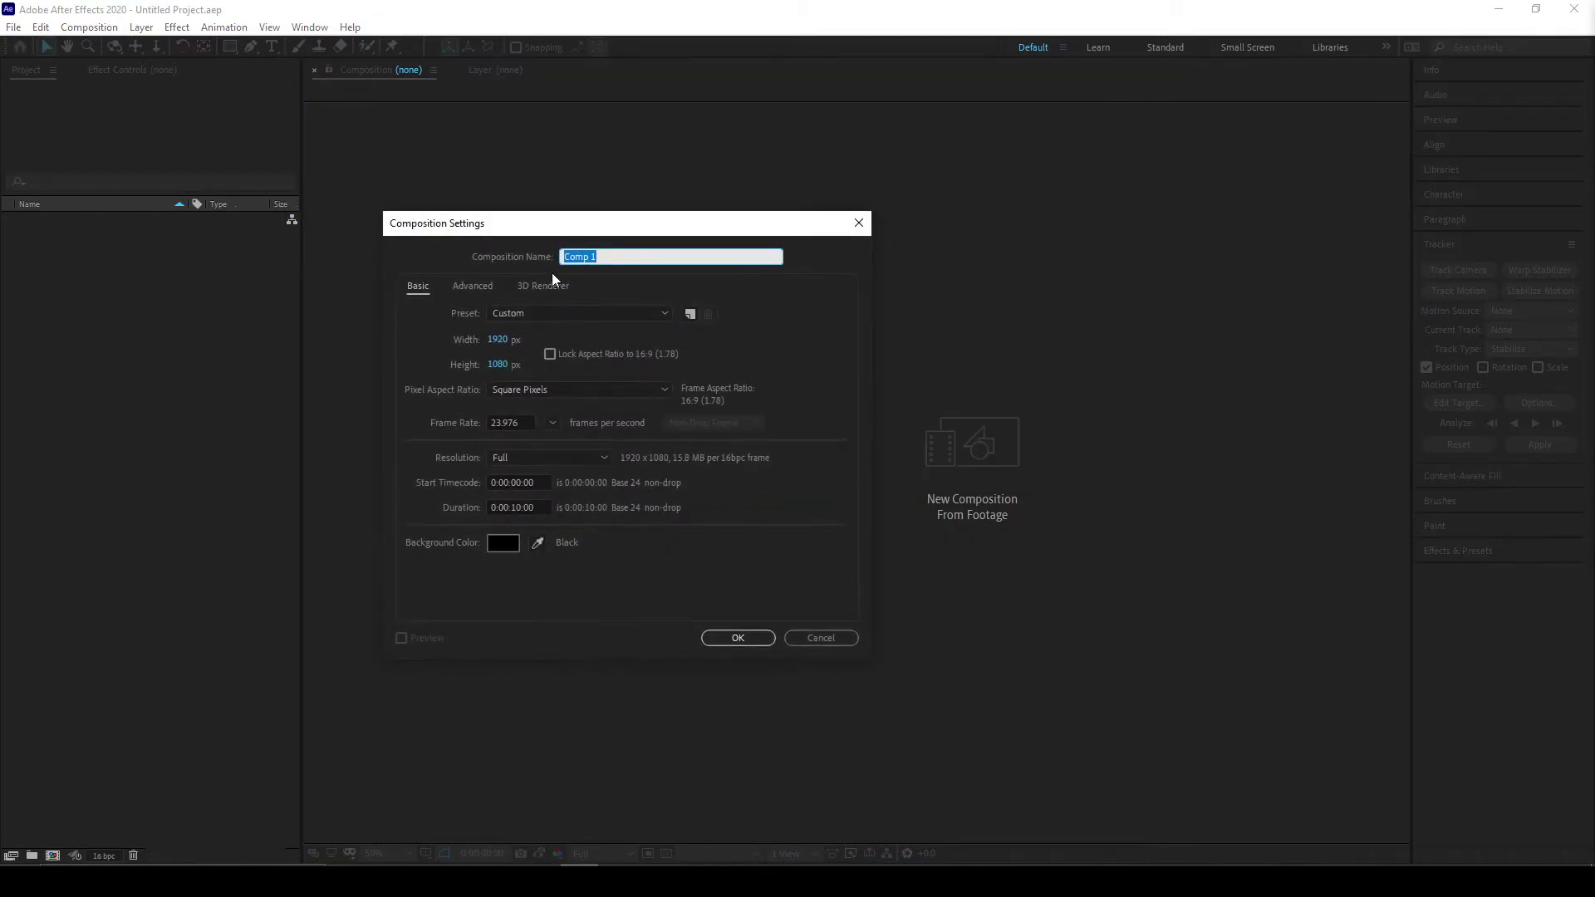
pyautogui.click(737, 638)
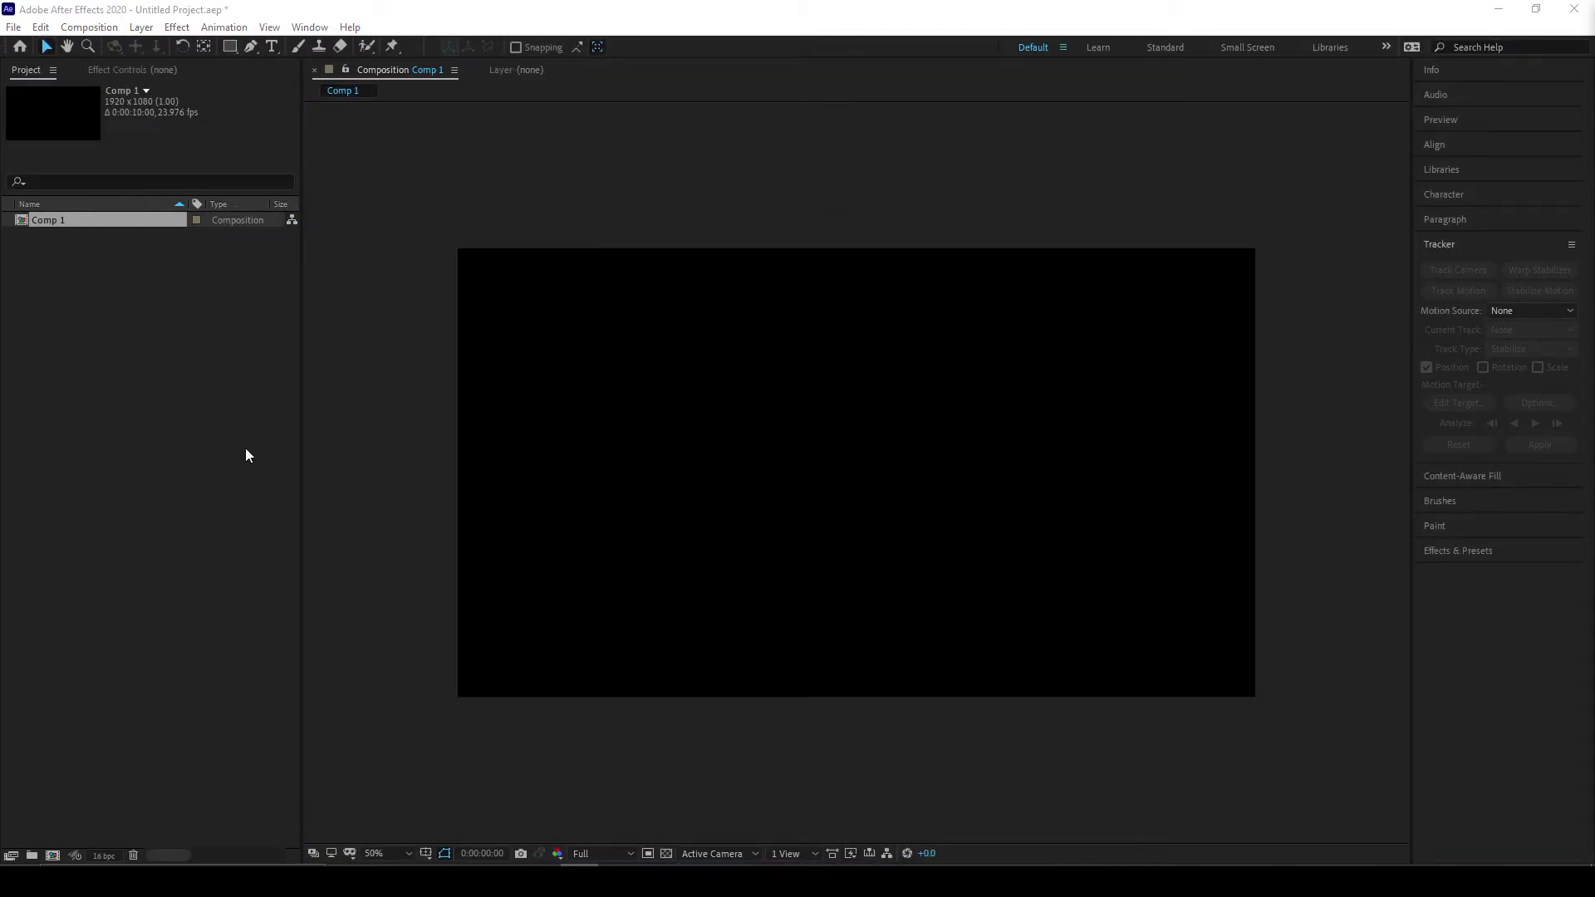
# Add a black solid layer named "elemnt" to the composition at its full size
pyautogui.rightClick(406, 508)
pyautogui.moveTo(581, 517)
pyautogui.click(691, 558)
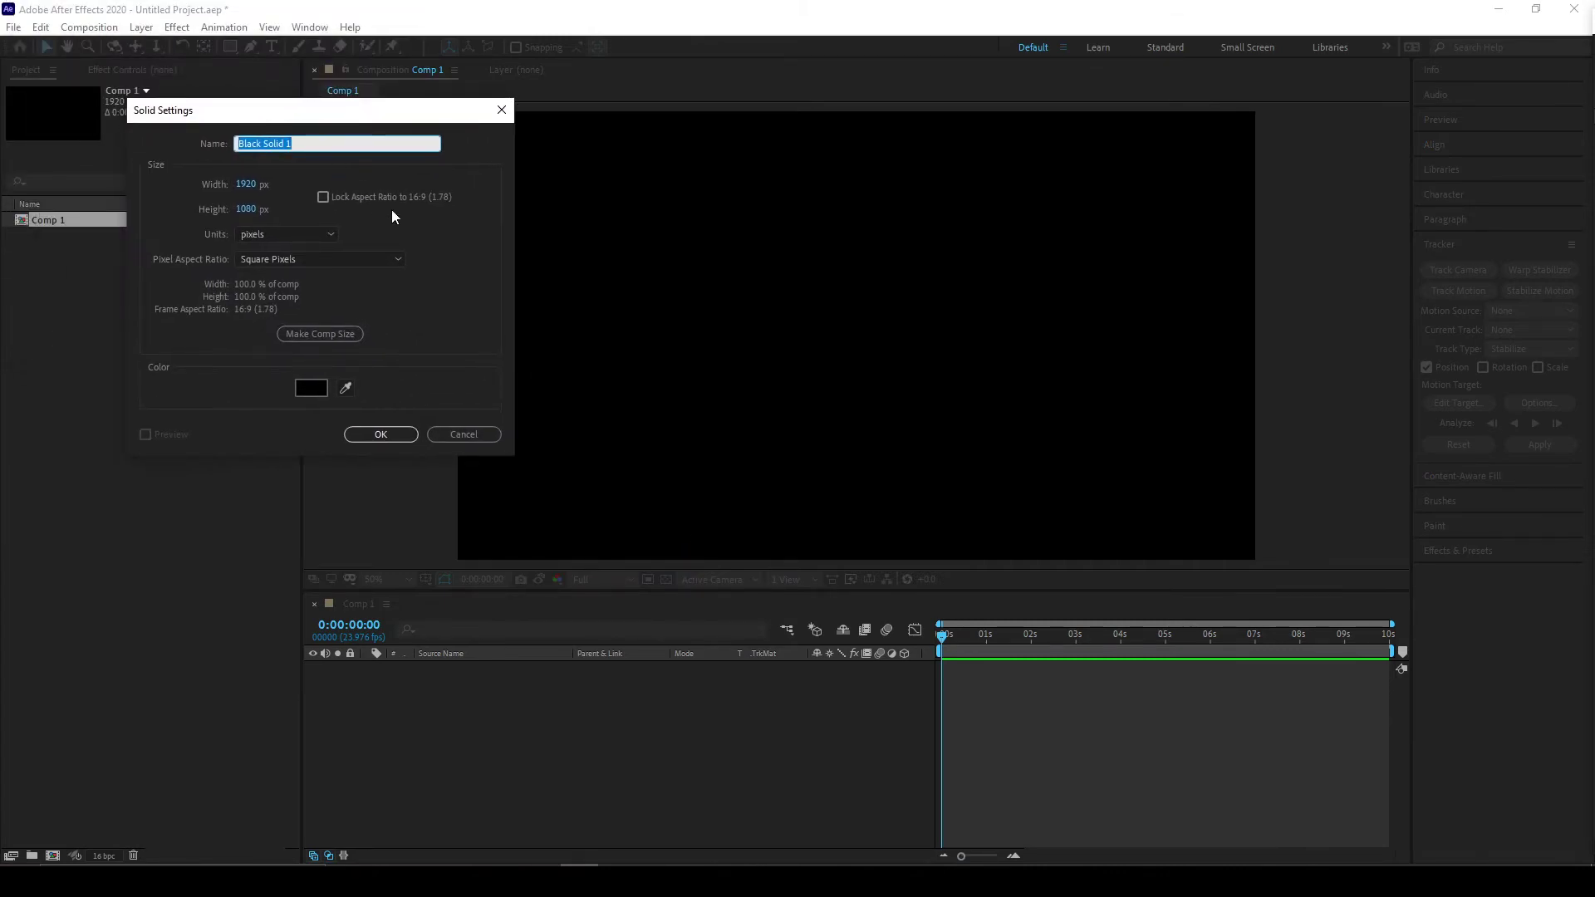
pyautogui.write('elemnt')
pyautogui.press('Return')
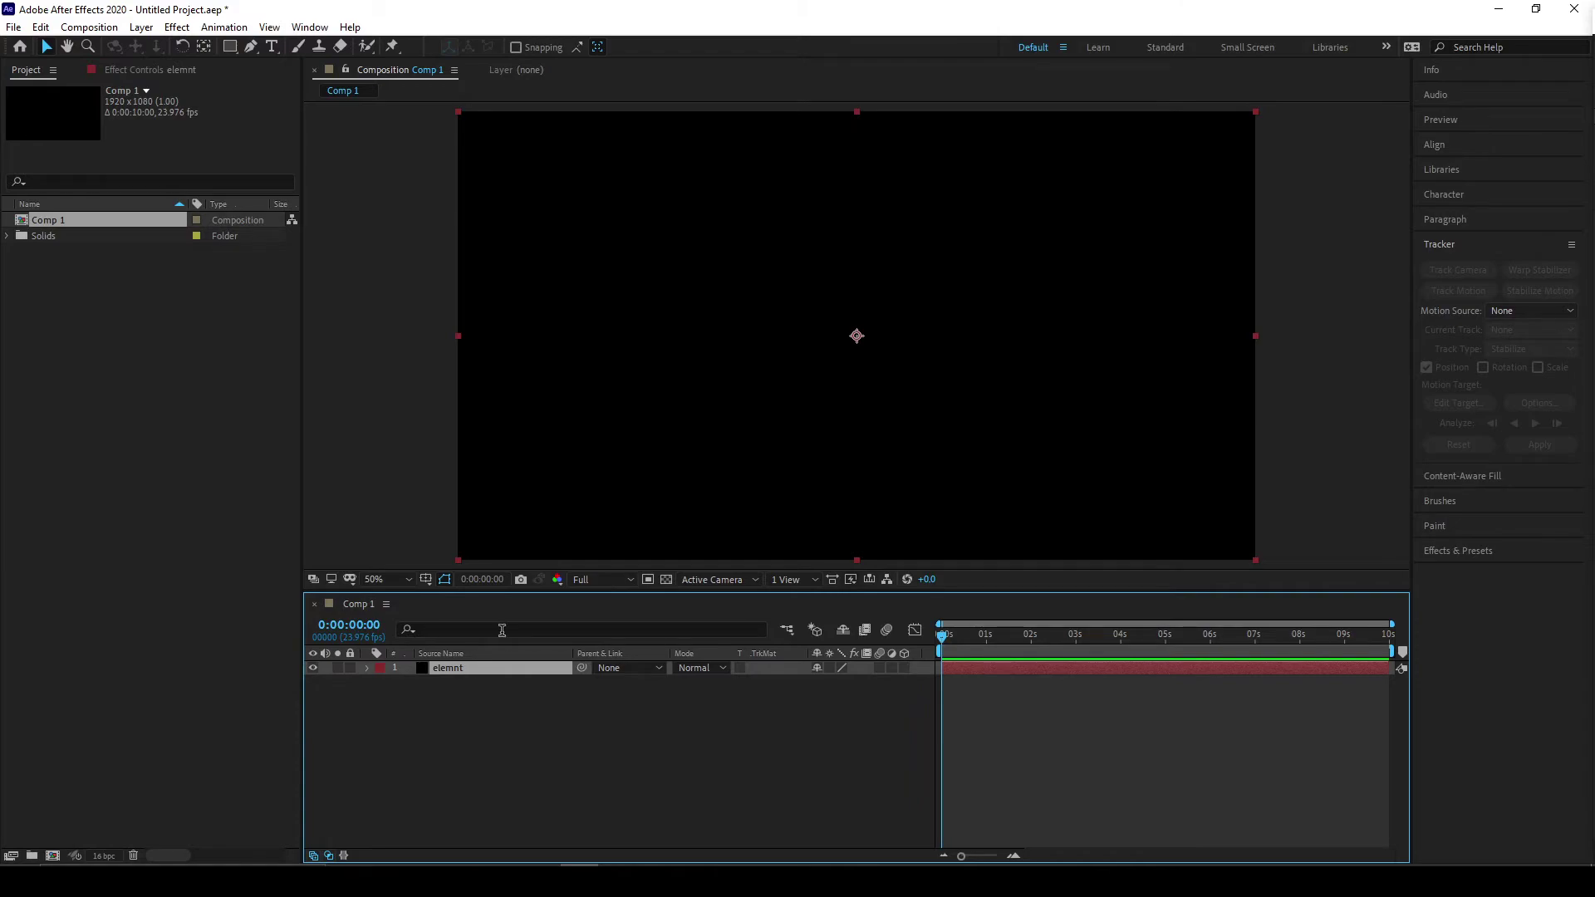
# Apply the Element effect to the elemnt solid and open its Scene Setup
pyautogui.hotkey('ctrl', 'space')
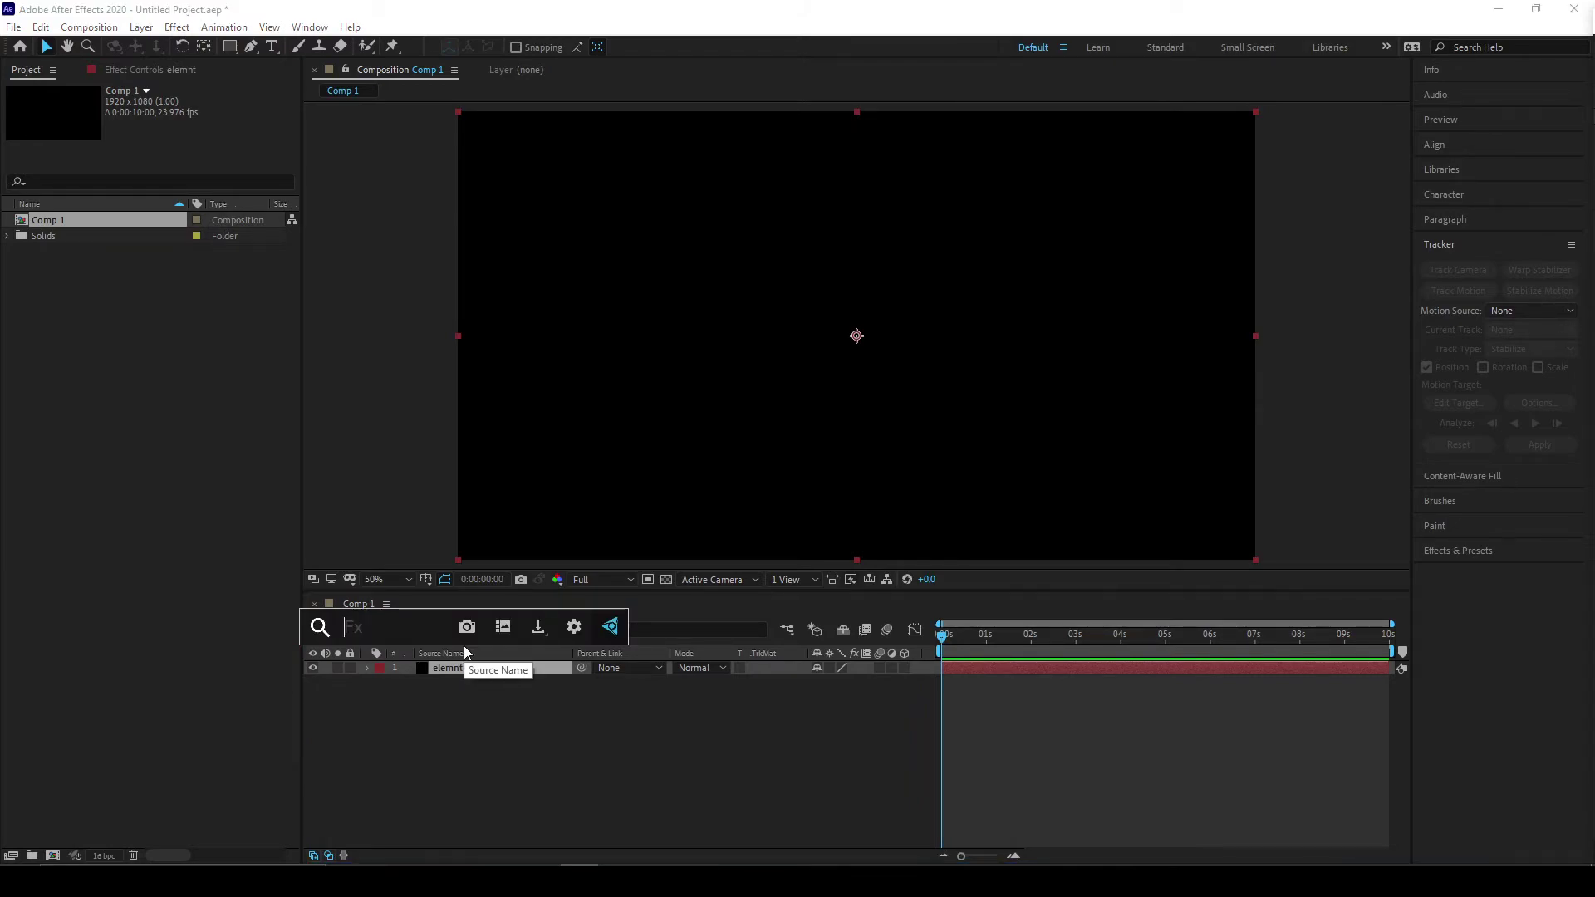
pyautogui.write('eleme')
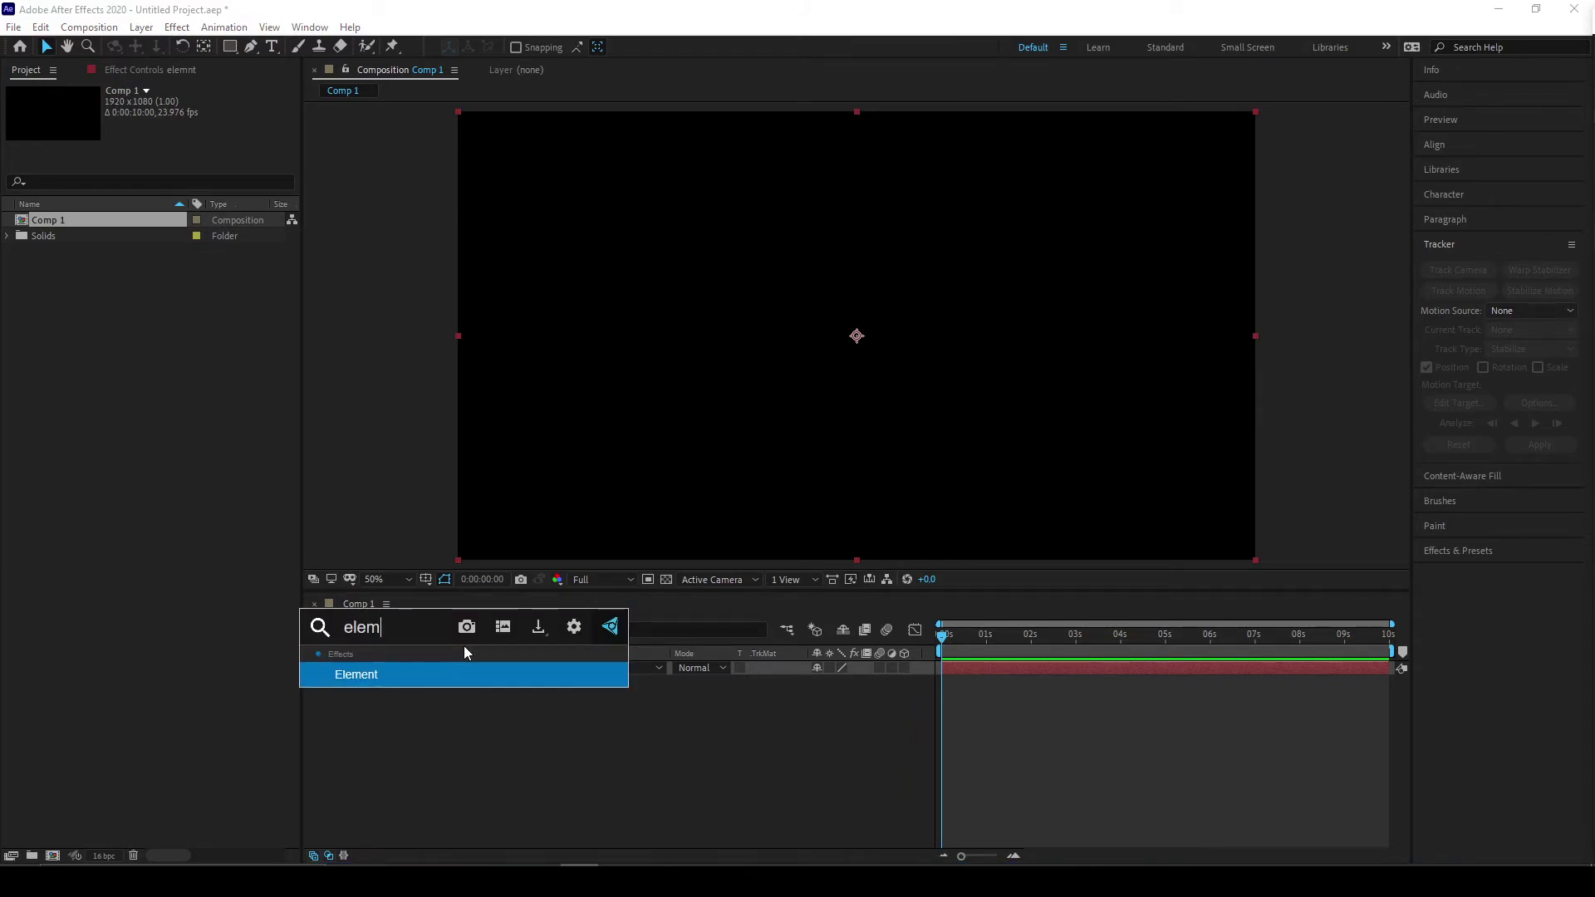
pyautogui.press('Return')
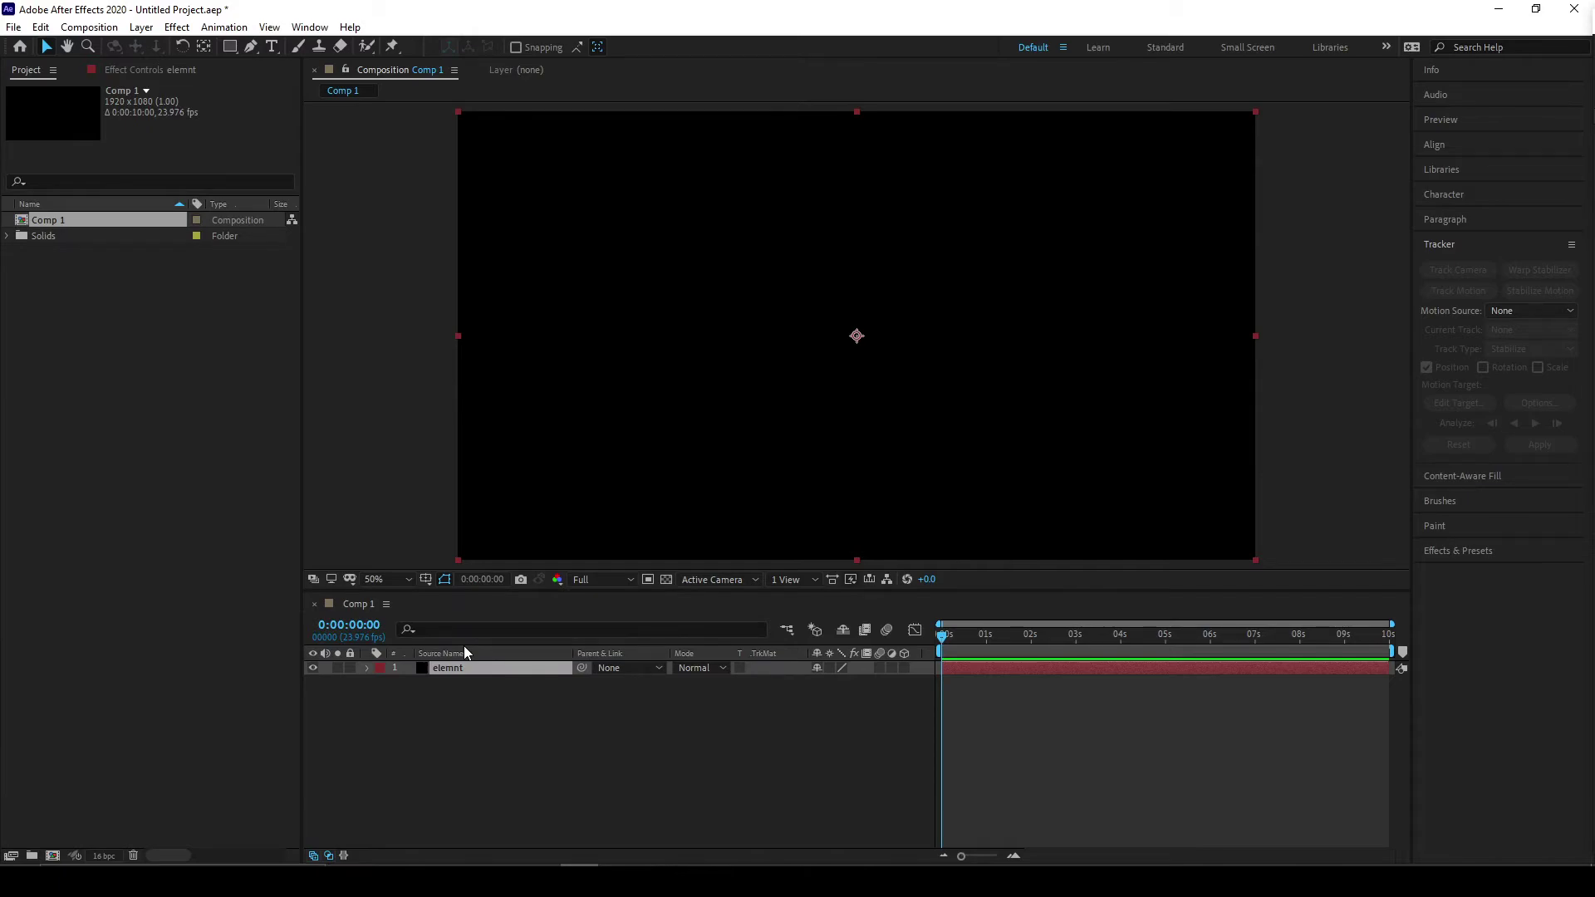
pyautogui.click(85, 143)
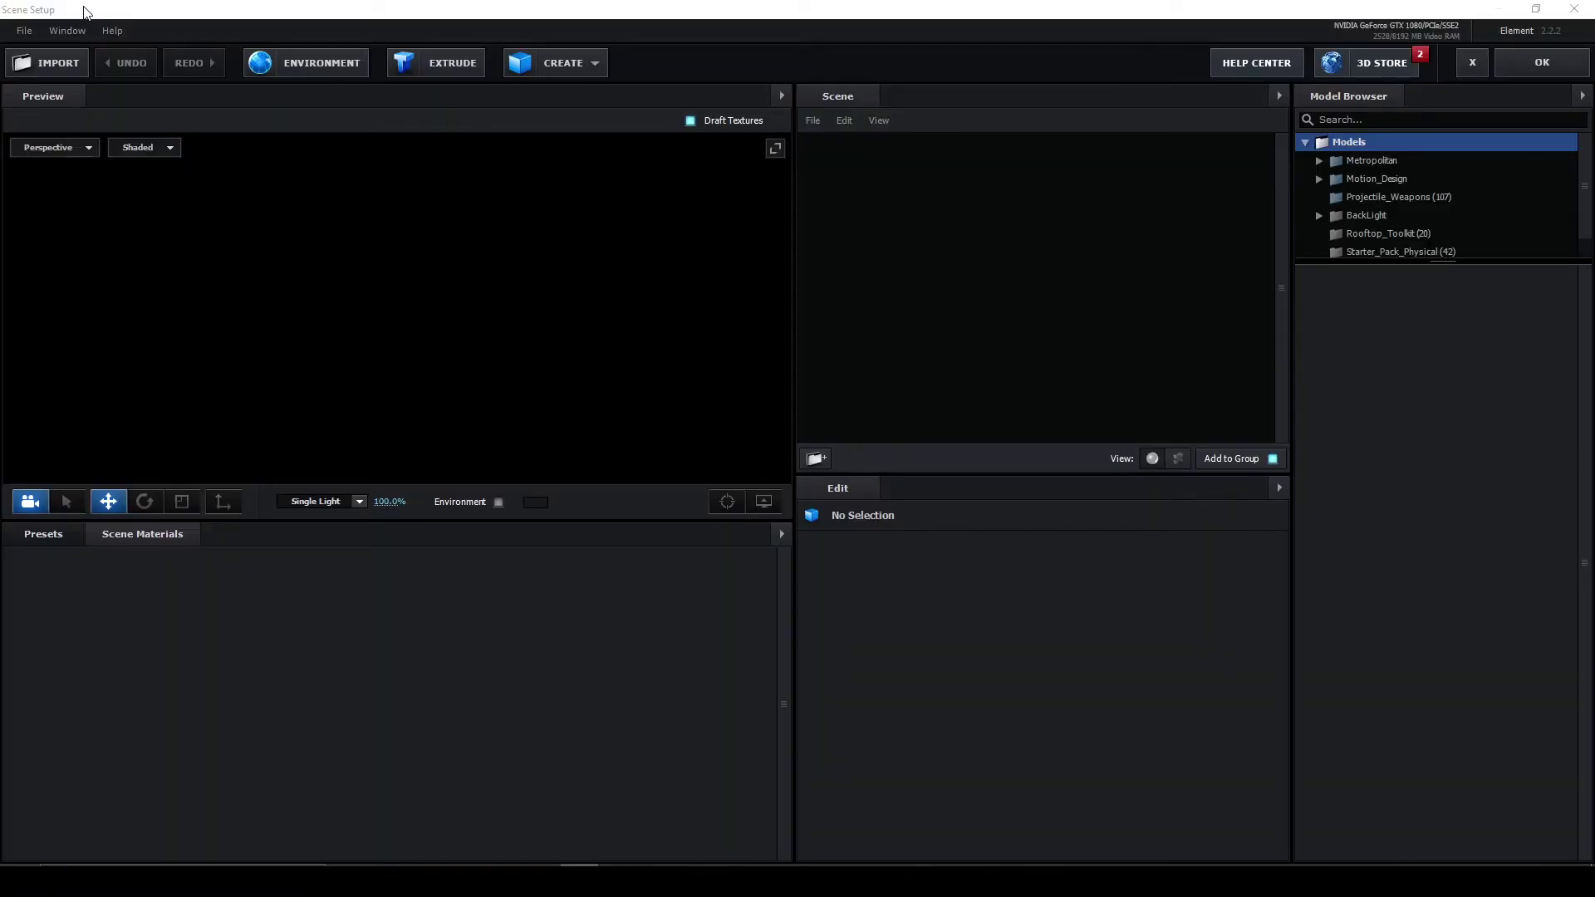
# Import CT_LOGO.obj into the Element scene with the default import preferences and bring the whole logo into view
pyautogui.click(46, 66)
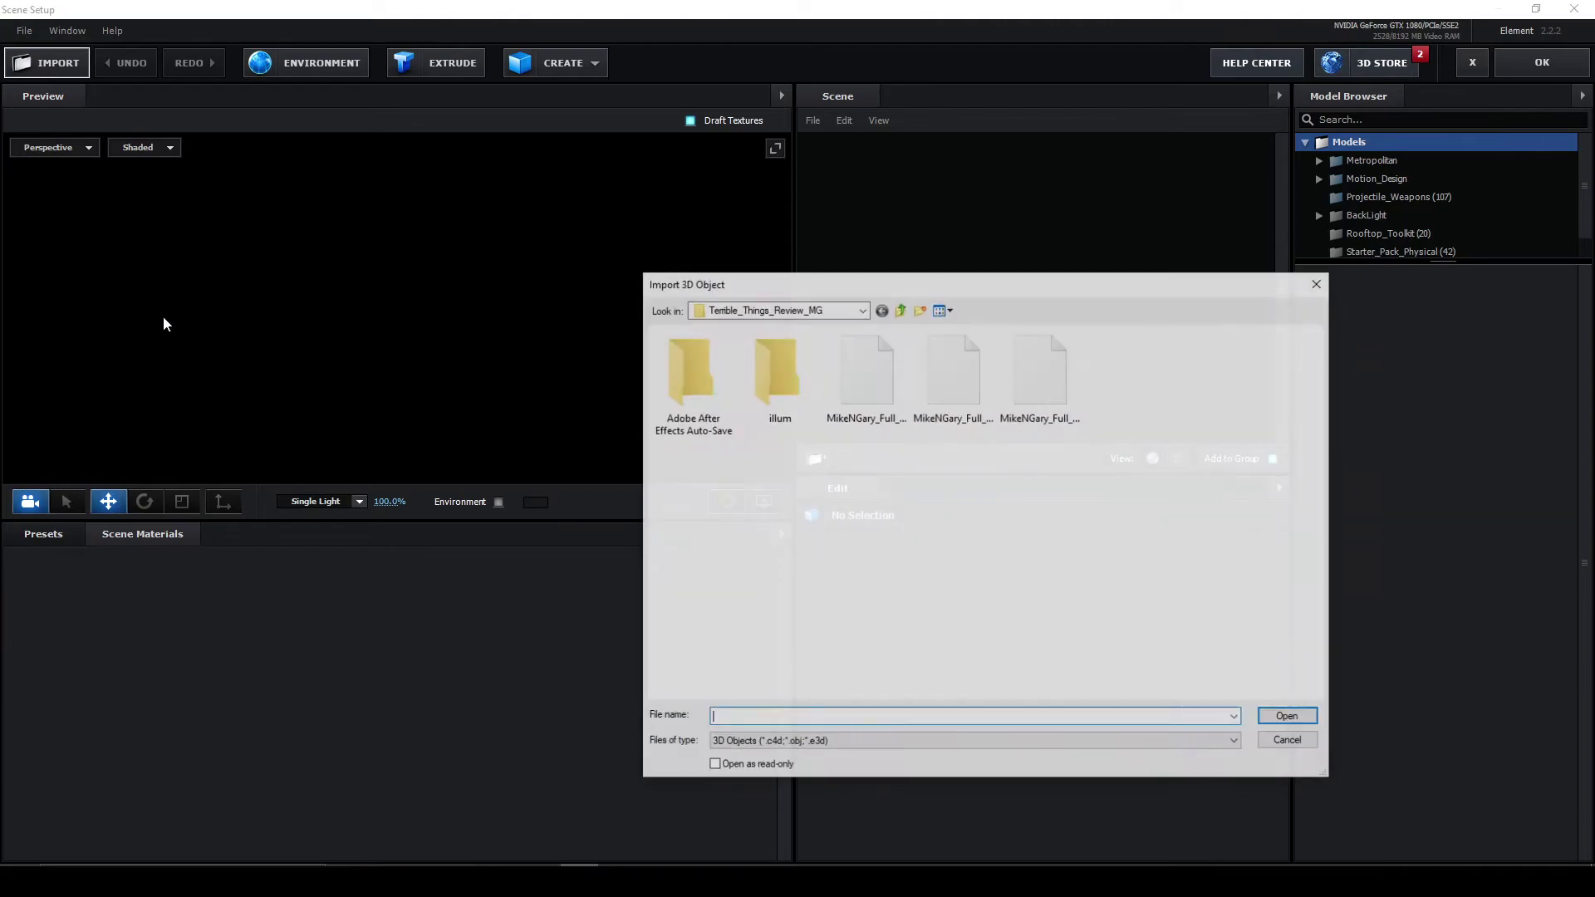
pyautogui.doubleClick(695, 387)
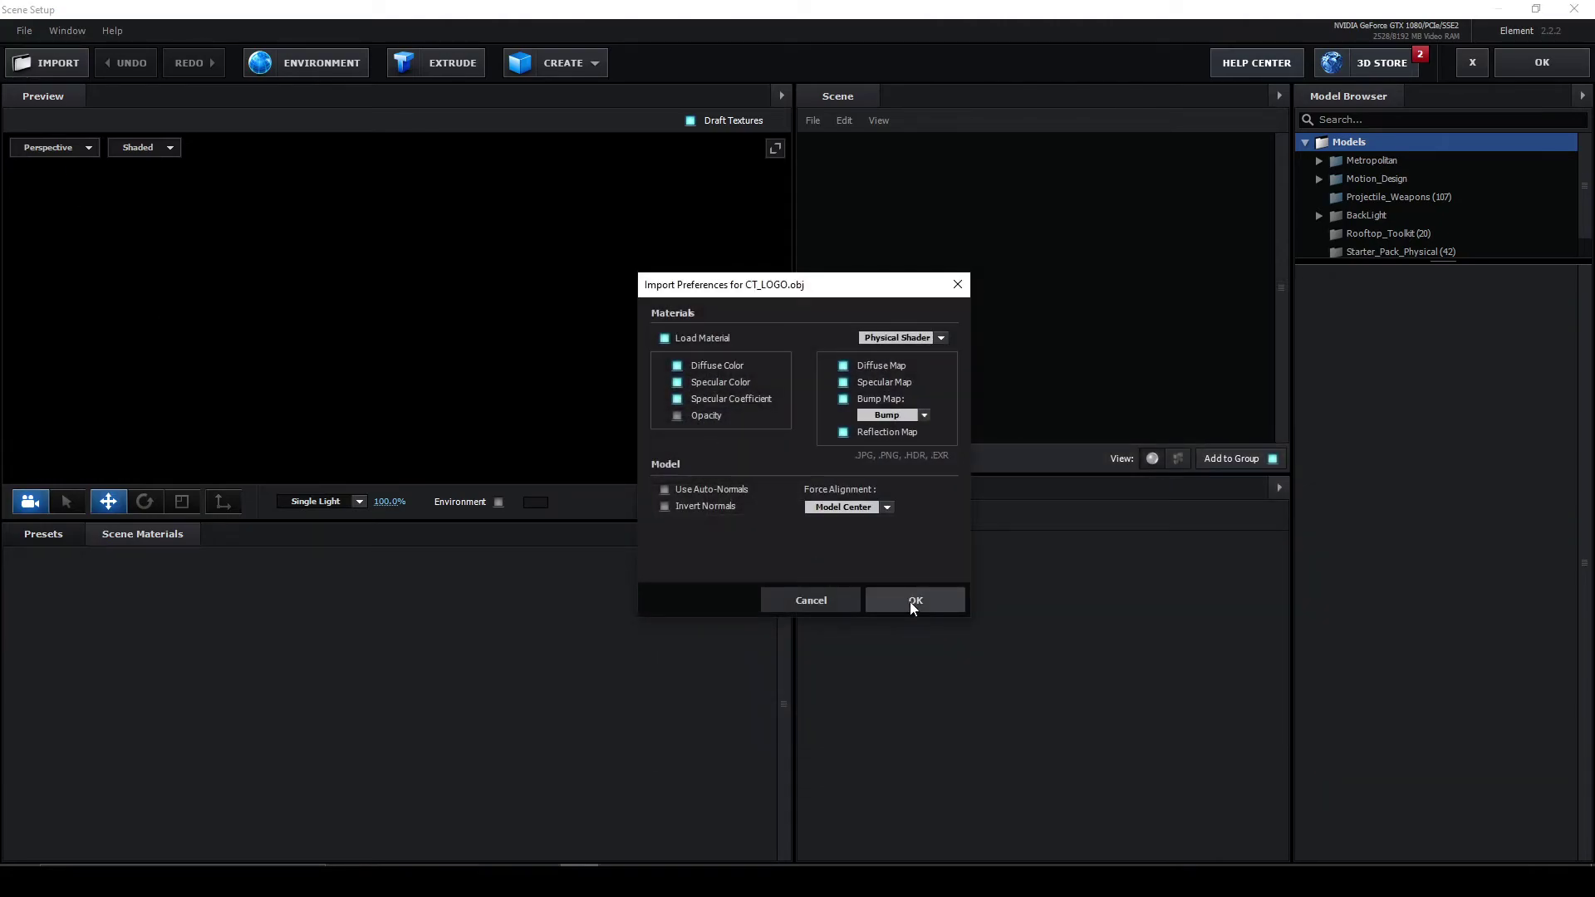
pyautogui.click(911, 602)
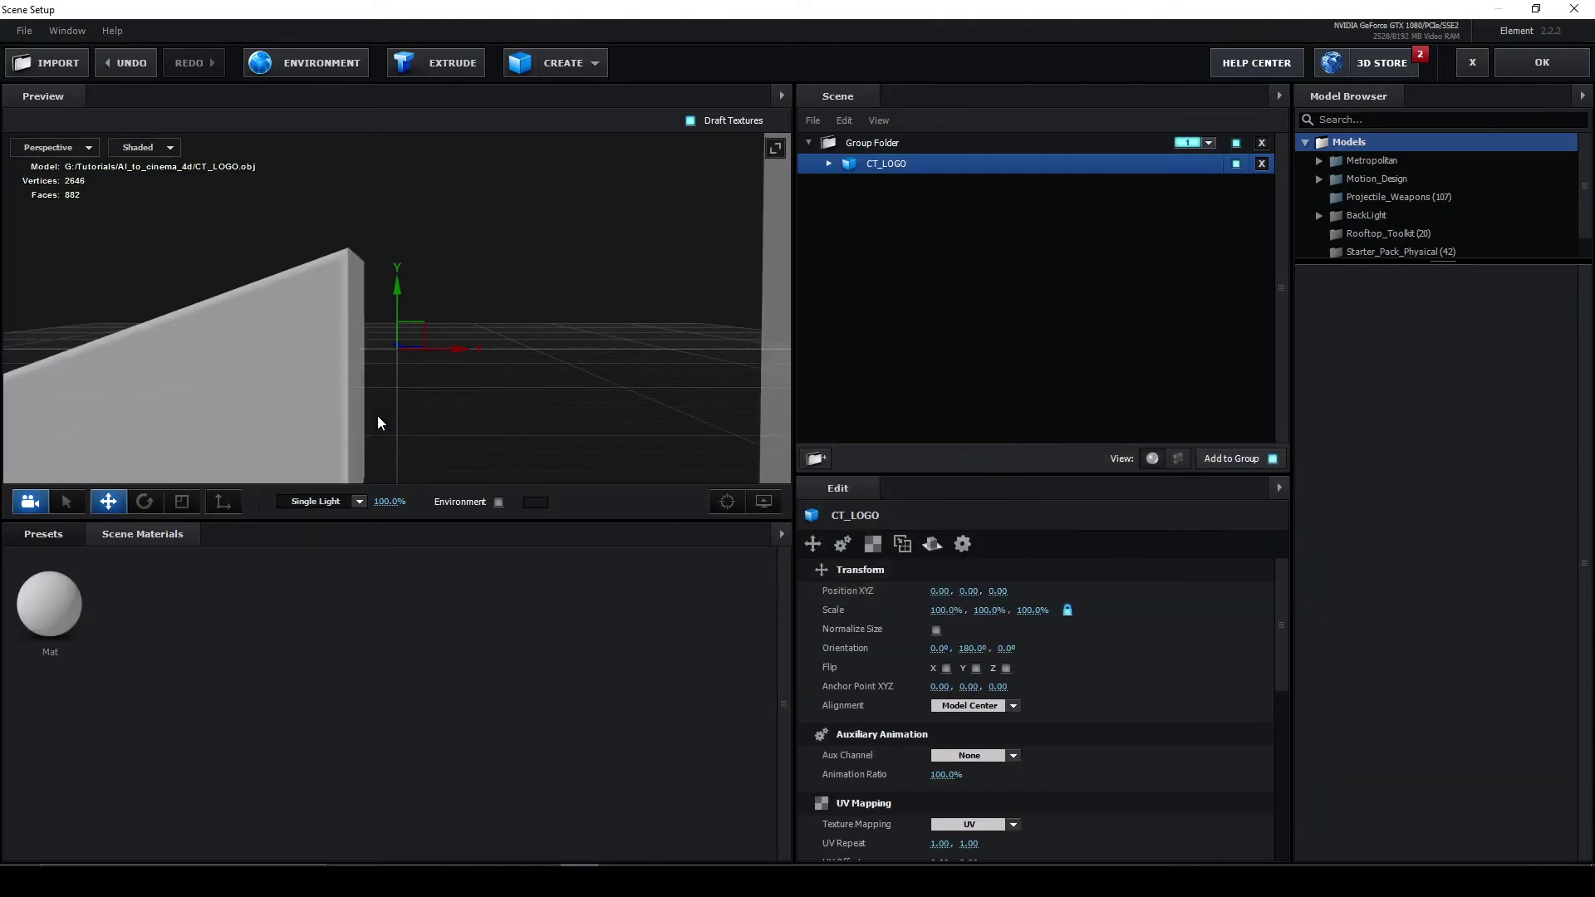
pyautogui.moveTo(782, 172); pyautogui.dragTo(104, 279)
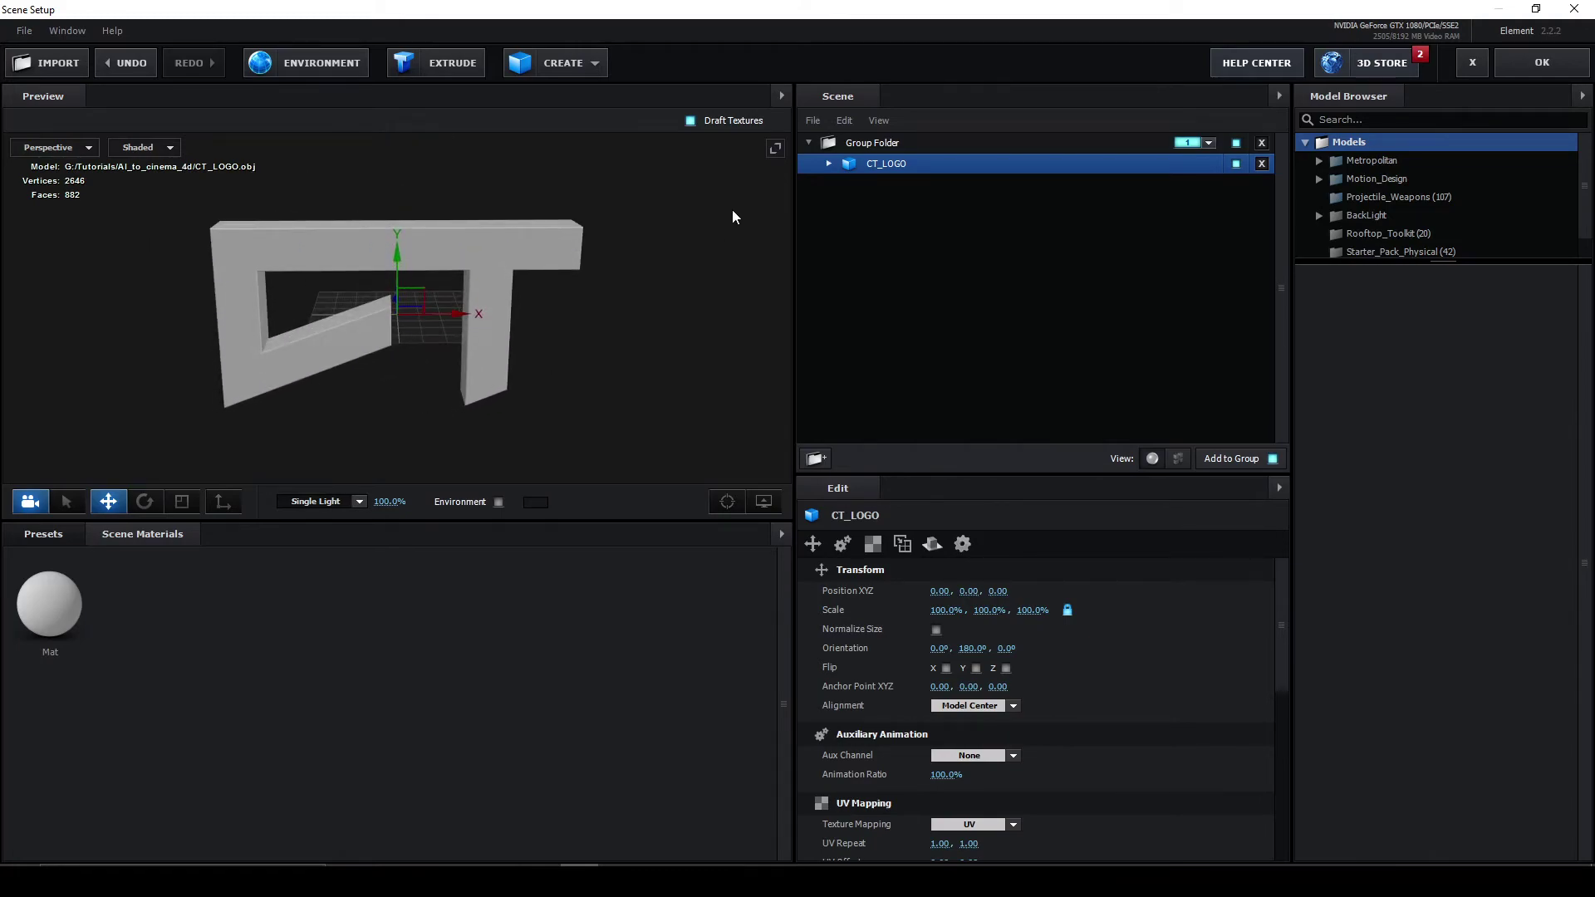
# Replace the logo's Mat material with the clean_metal_brass preset from the Pro_Shaders_2 Metal folder
pyautogui.click(828, 164)
pyautogui.click(876, 183)
pyautogui.click(41, 536)
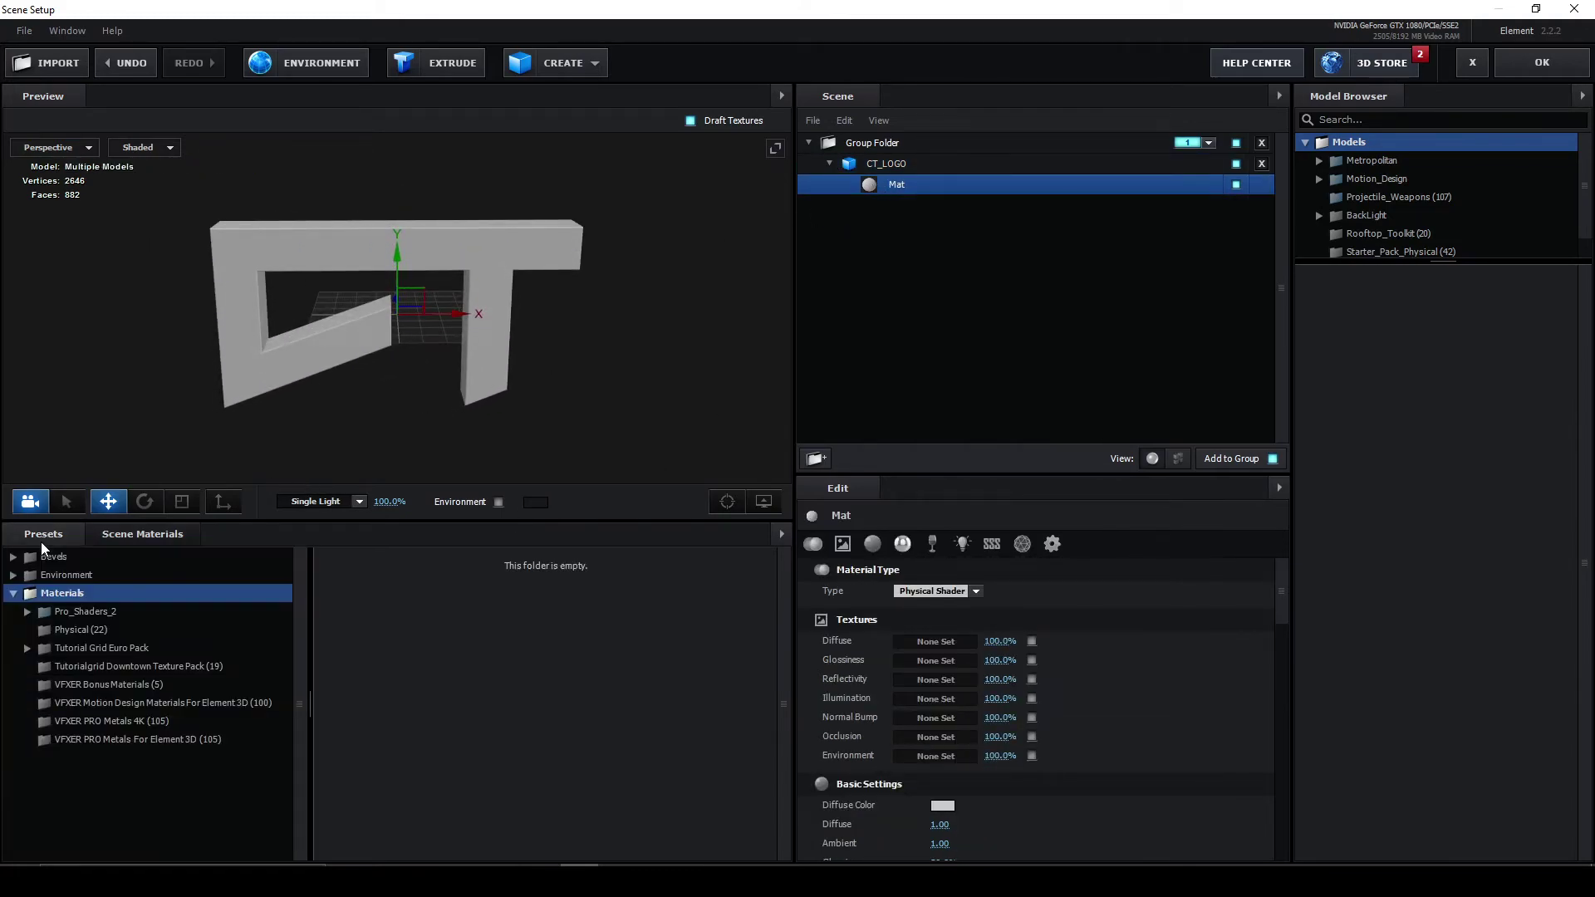
pyautogui.doubleClick(40, 618)
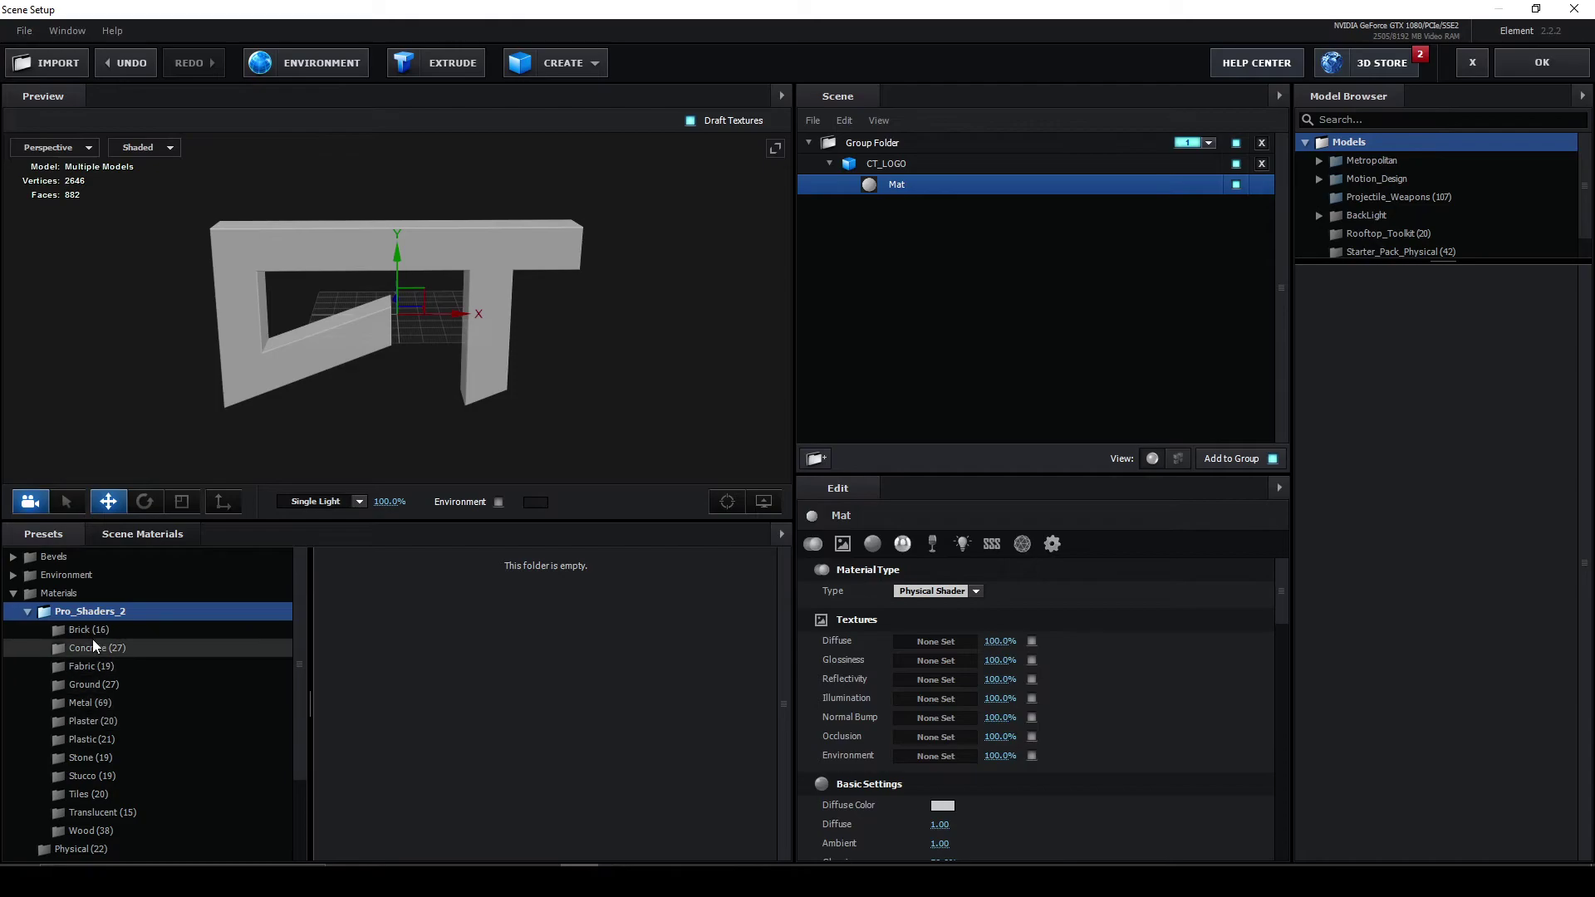
pyautogui.click(88, 628)
pyautogui.click(100, 702)
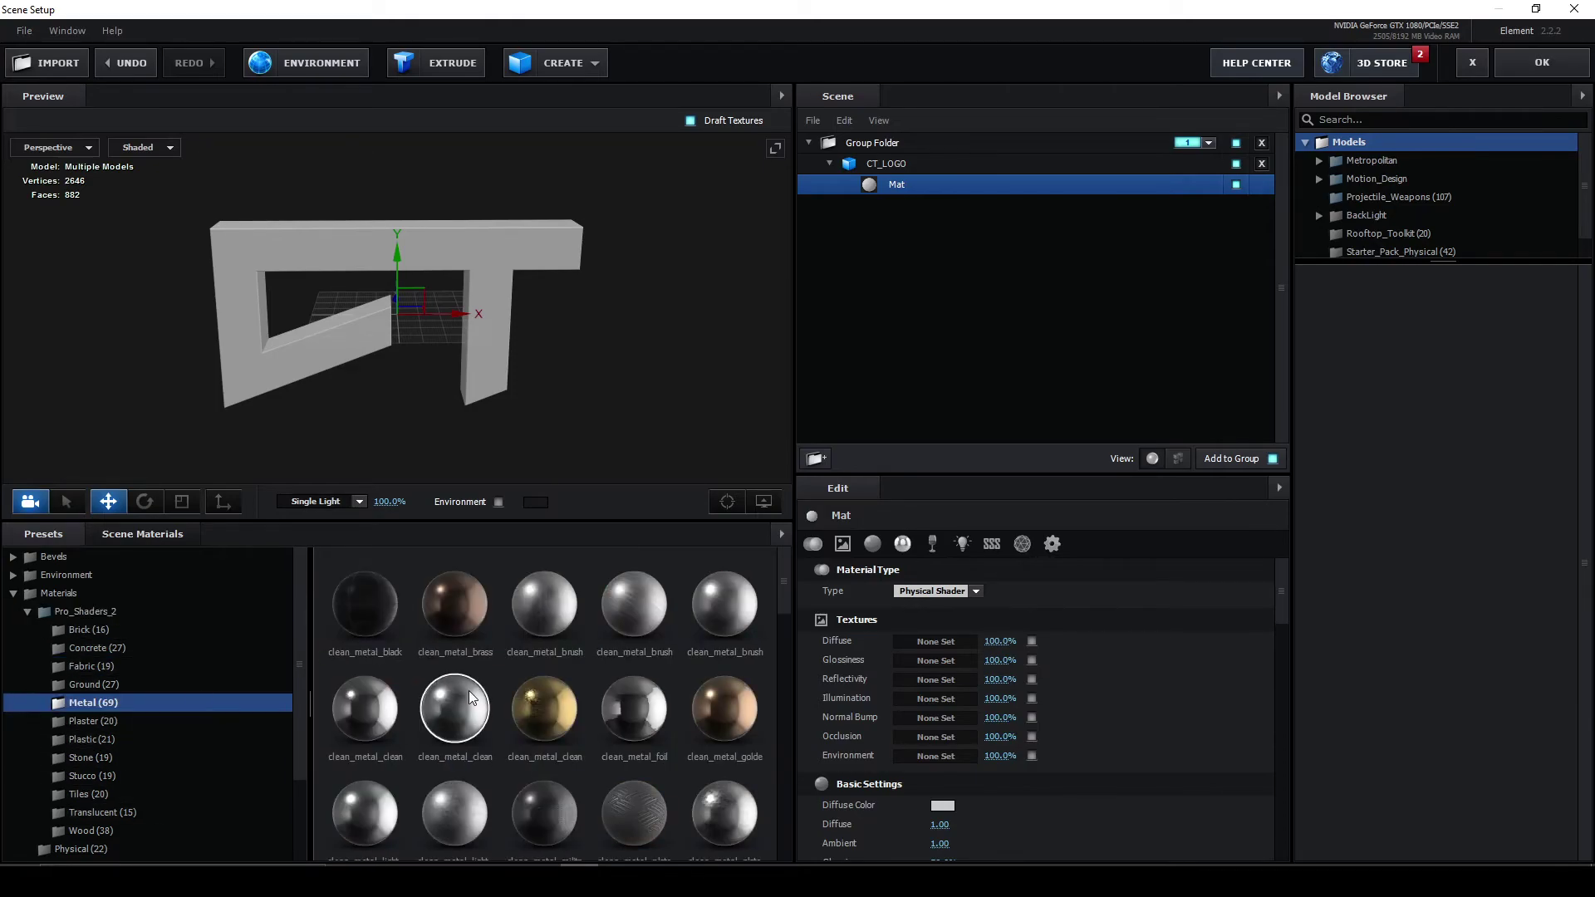
pyautogui.moveTo(454, 604); pyautogui.dragTo(498, 389)
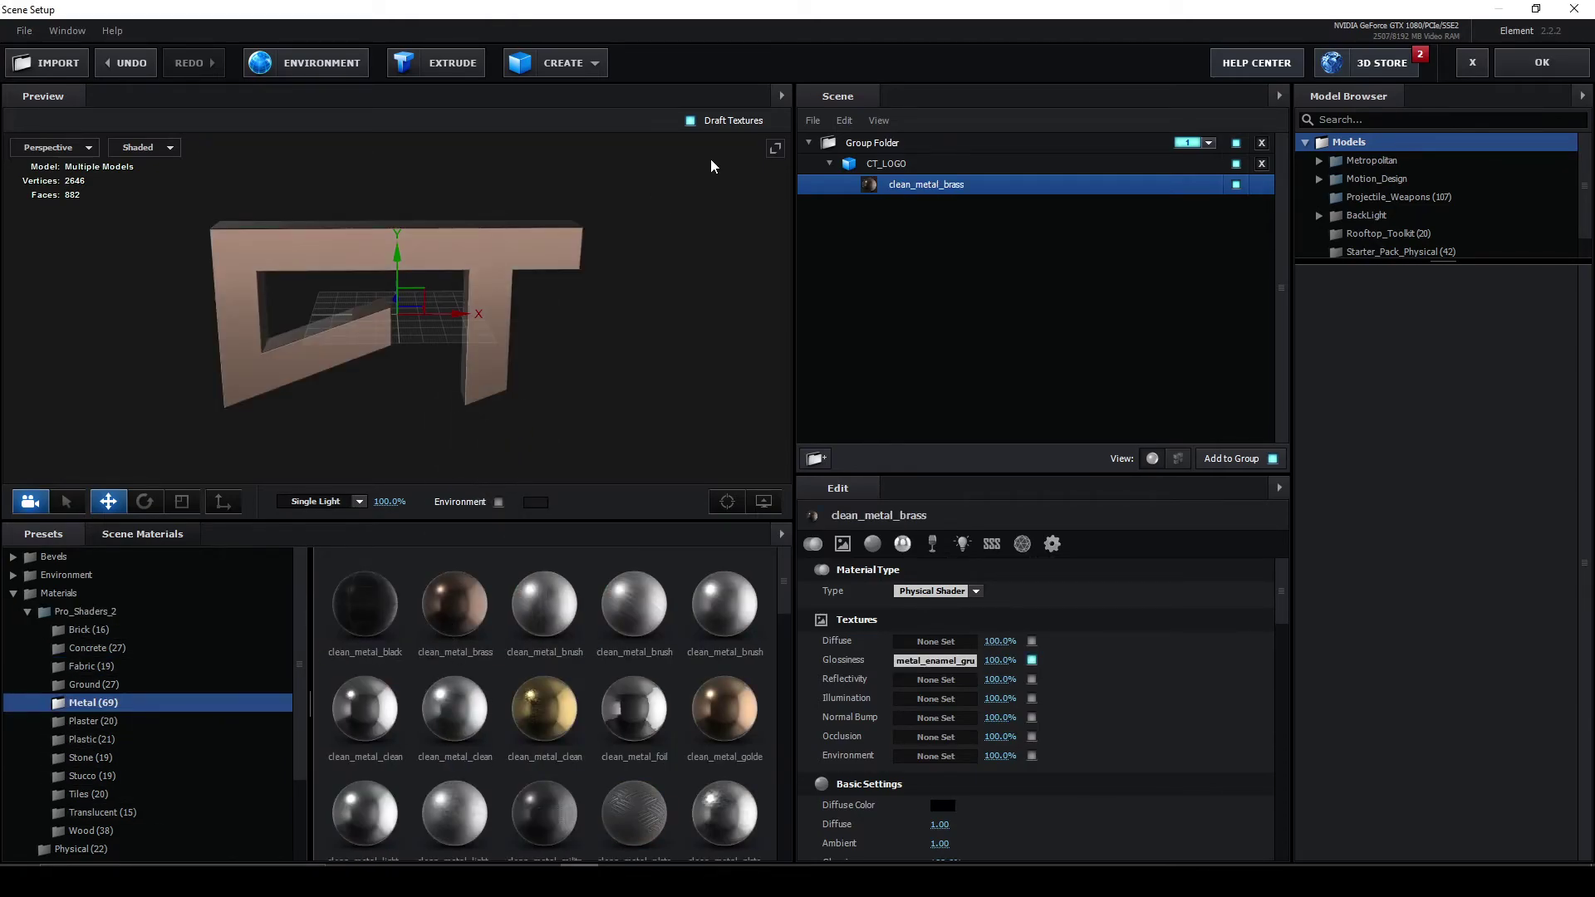
# Set the CT_LOGO model's texture mapping to Box (Preserve Aspect)
pyautogui.scroll(5, 452, 284)
pyautogui.moveTo(720, 237); pyautogui.dragTo(432, 288)
pyautogui.click(879, 164)
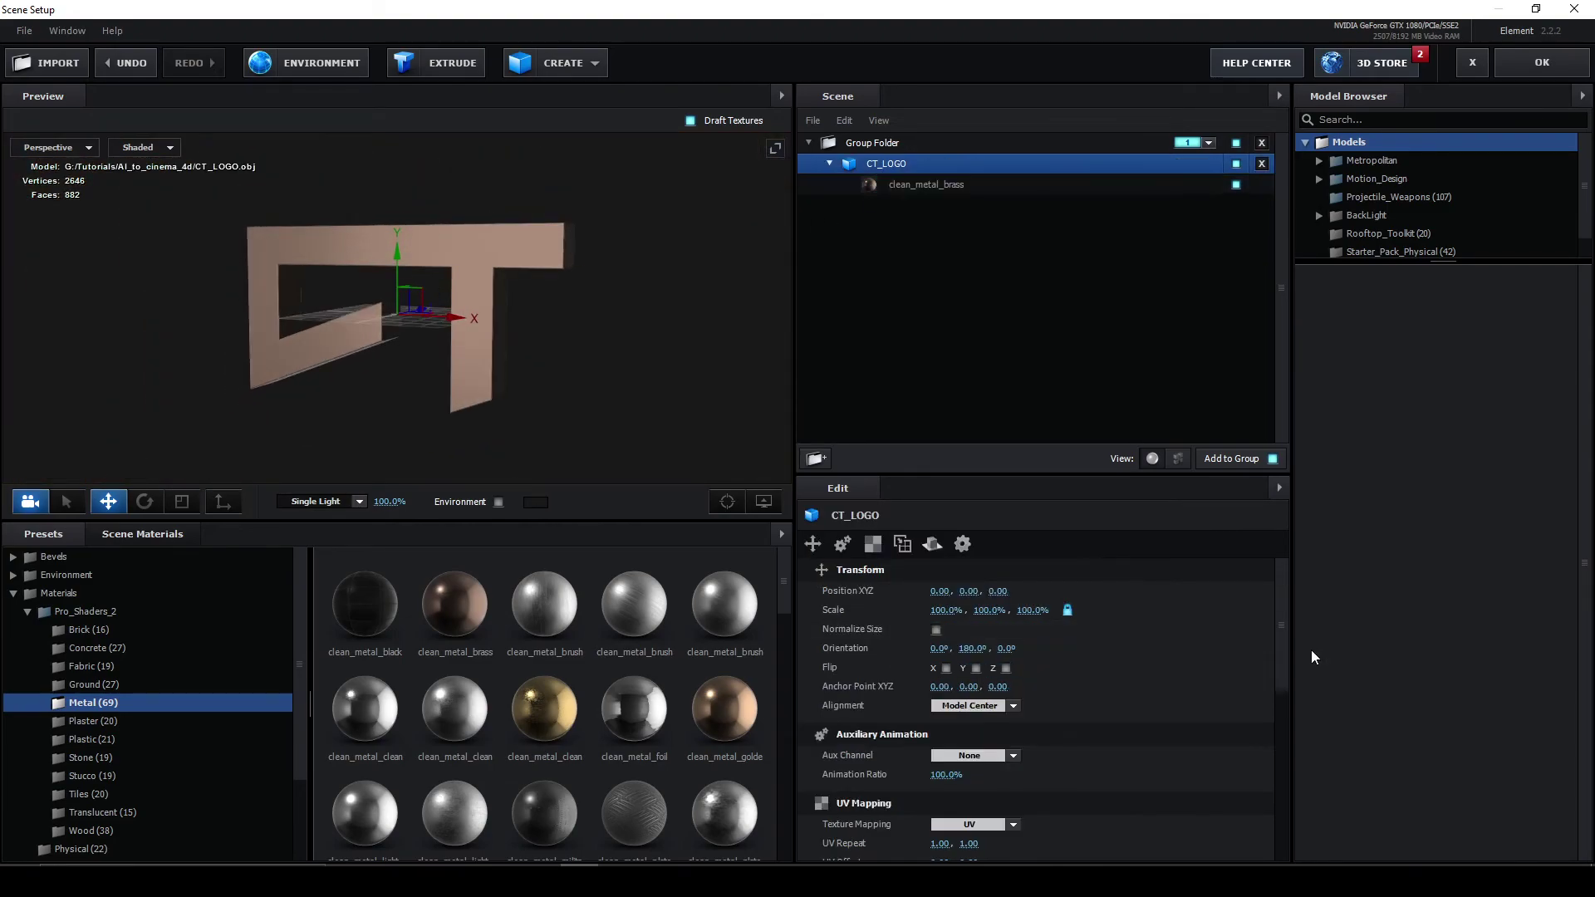
pyautogui.moveTo(1284, 611); pyautogui.dragTo(1279, 666)
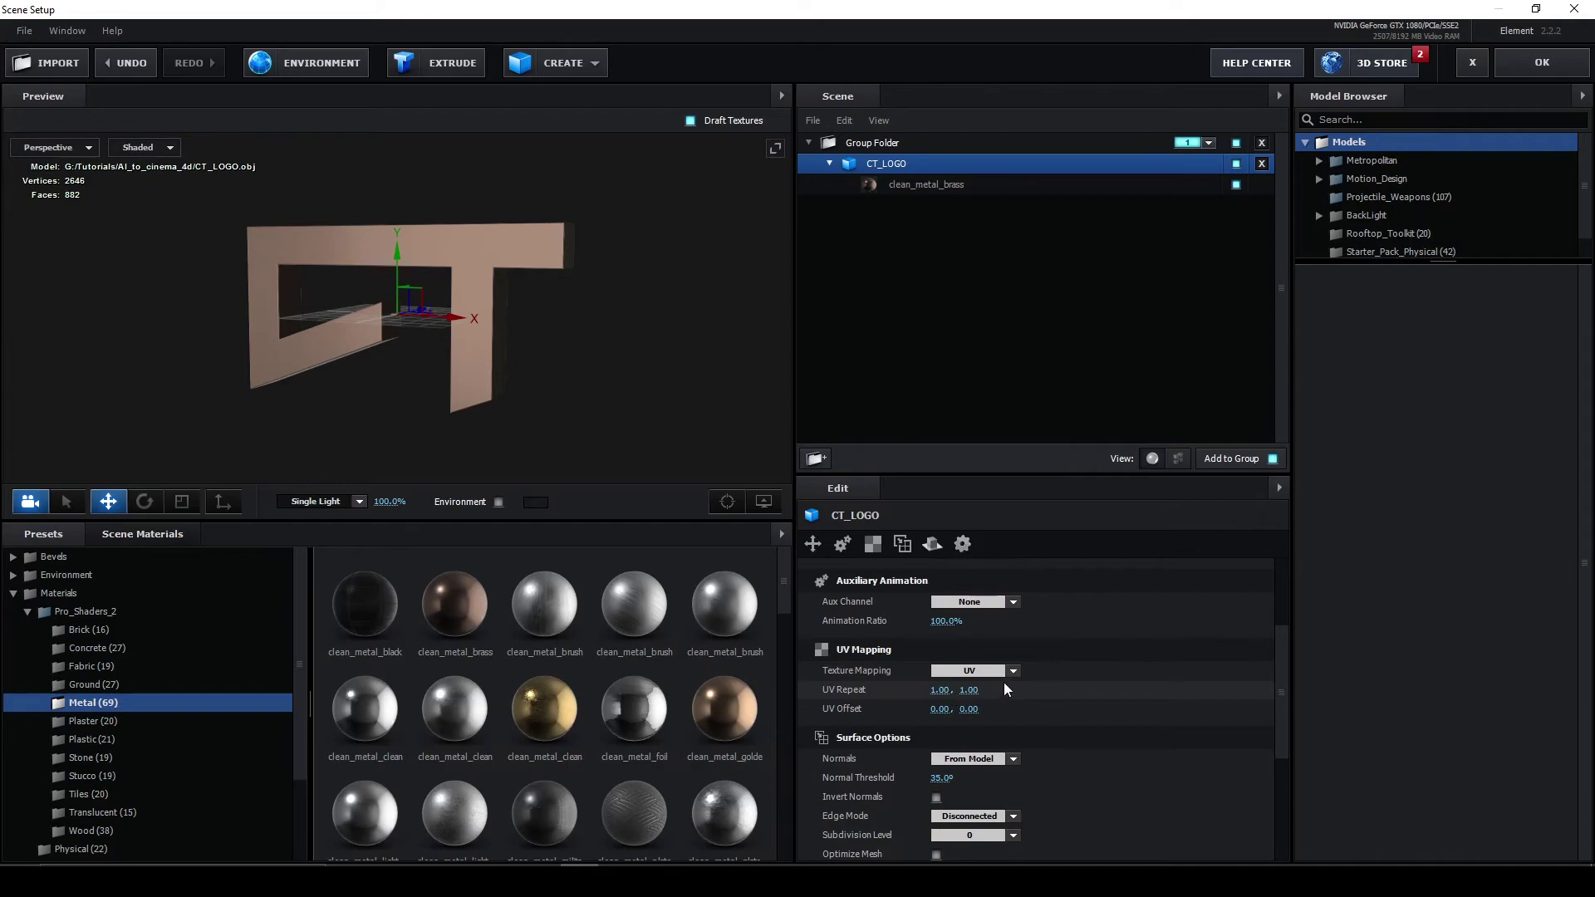
pyautogui.click(1015, 671)
pyautogui.click(1020, 451)
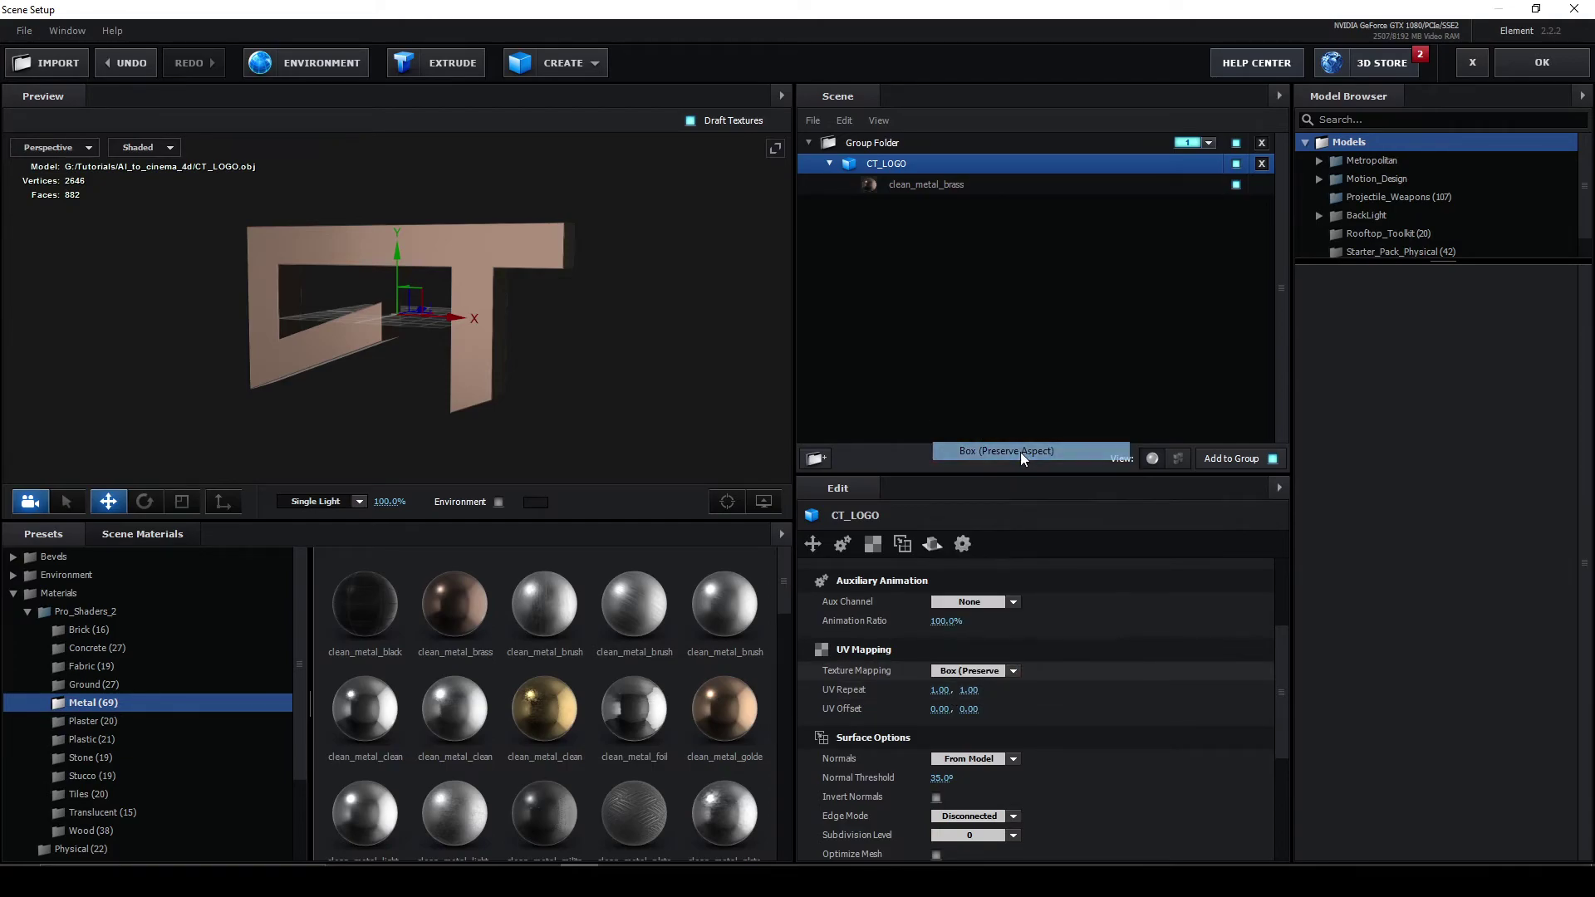
# Replace the logo's brass material with the clean_metal_clean_gold preset and view it up close
pyautogui.moveTo(650, 263); pyautogui.dragTo(490, 465)
pyautogui.click(544, 708)
pyautogui.moveTo(490, 332); pyautogui.dragTo(591, 264)
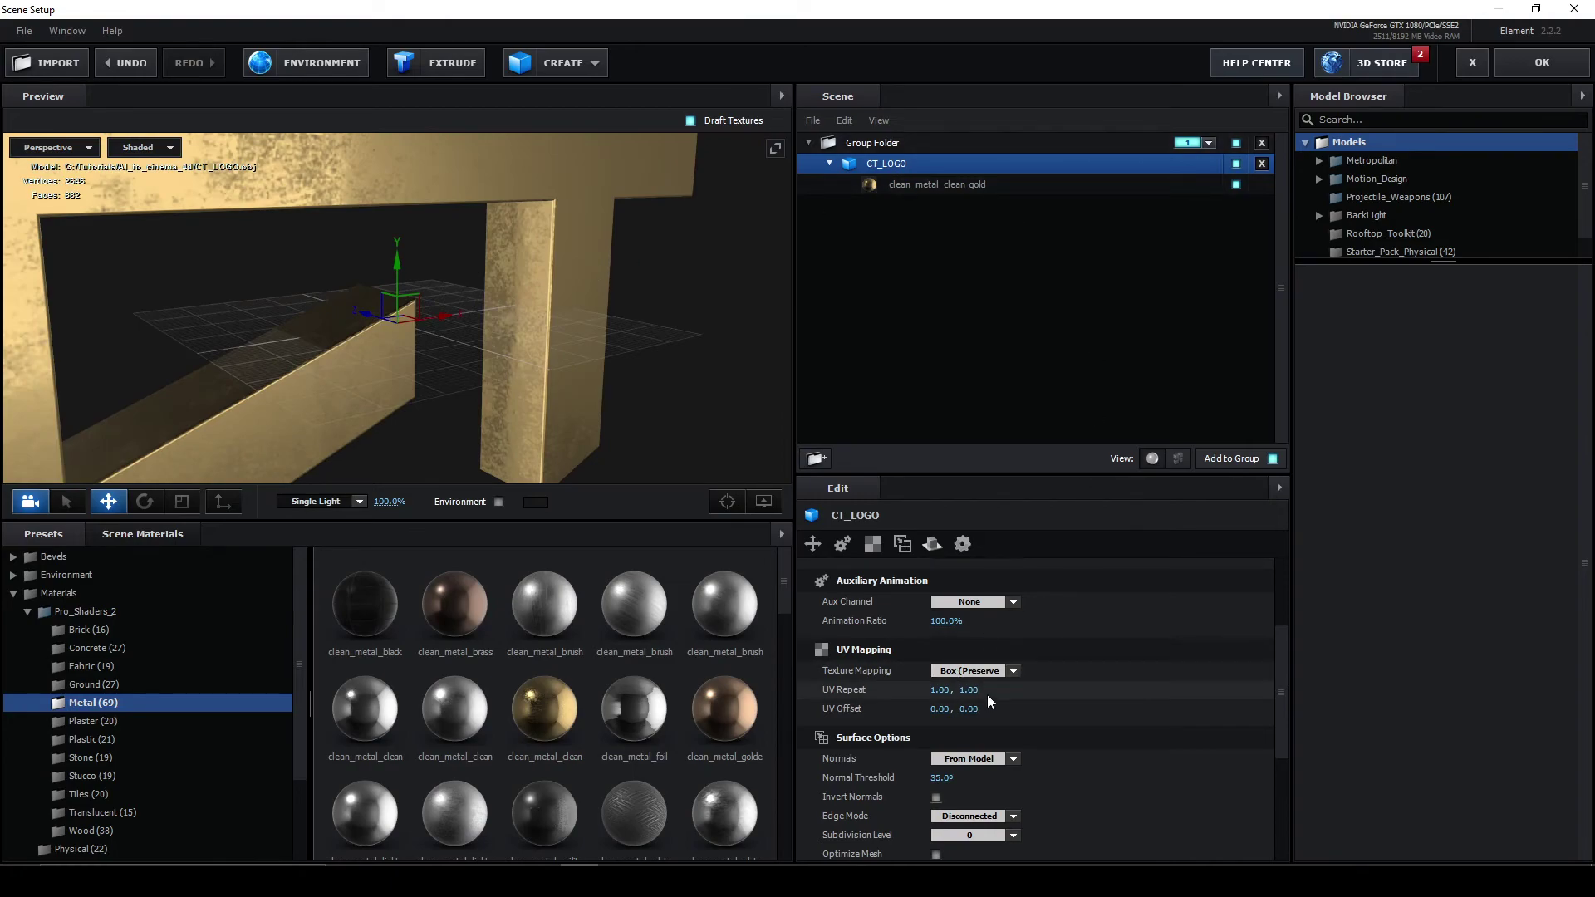
# Switch the logo's texture mapping to UV to compare its side faces, and return it to Box (Preserve Aspect)
pyautogui.click(1008, 671)
pyautogui.click(955, 433)
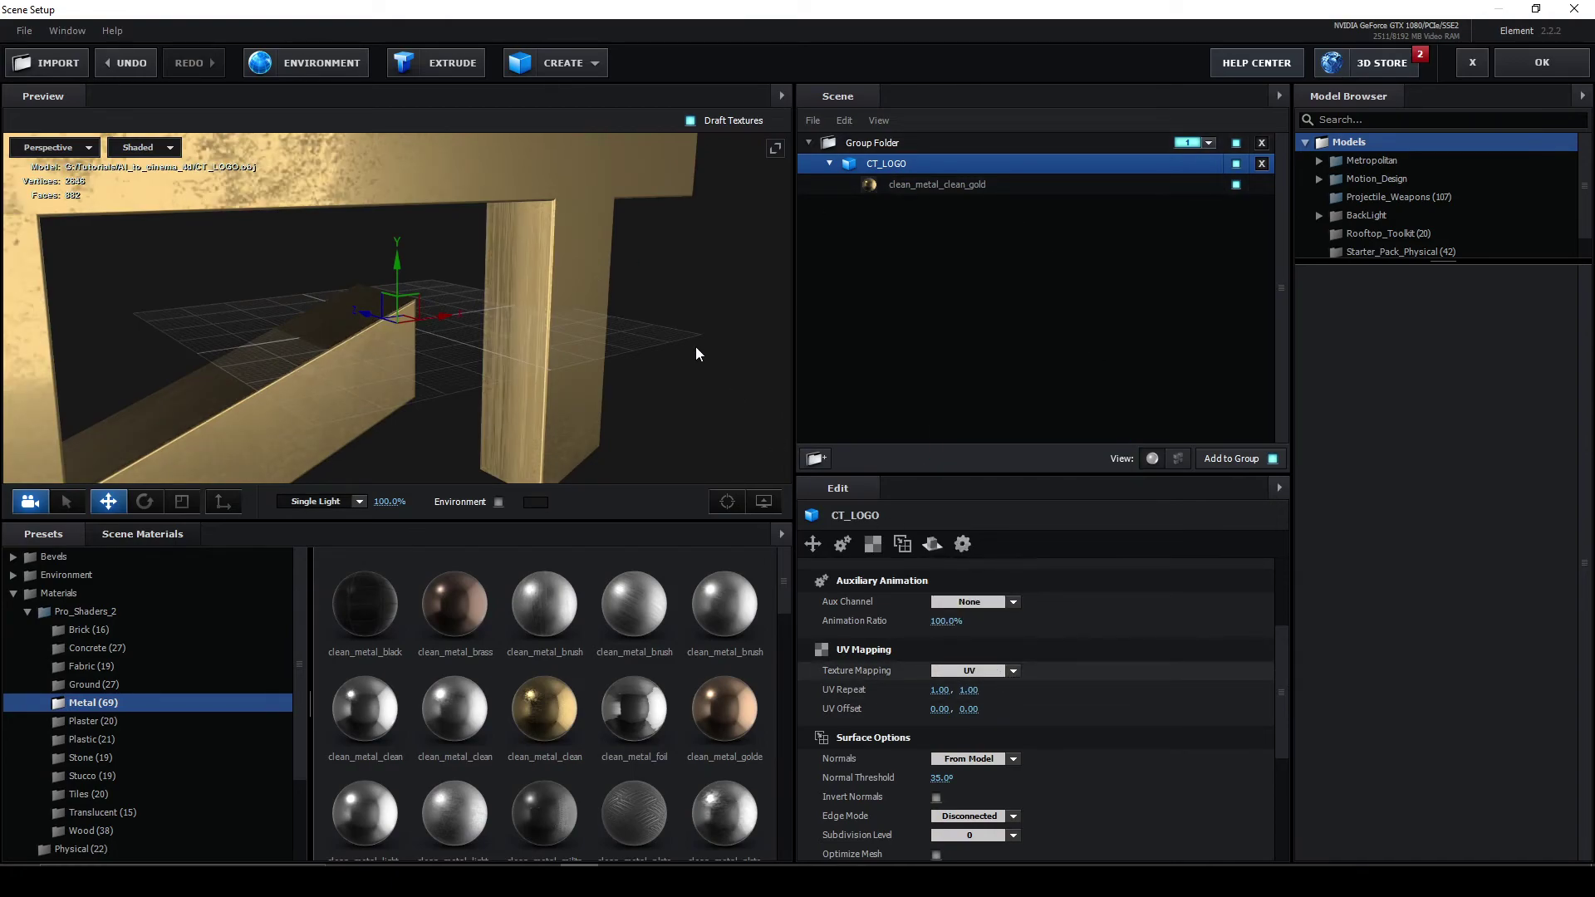
pyautogui.moveTo(695, 347); pyautogui.dragTo(496, 286)
pyautogui.click(1012, 671)
pyautogui.click(1006, 450)
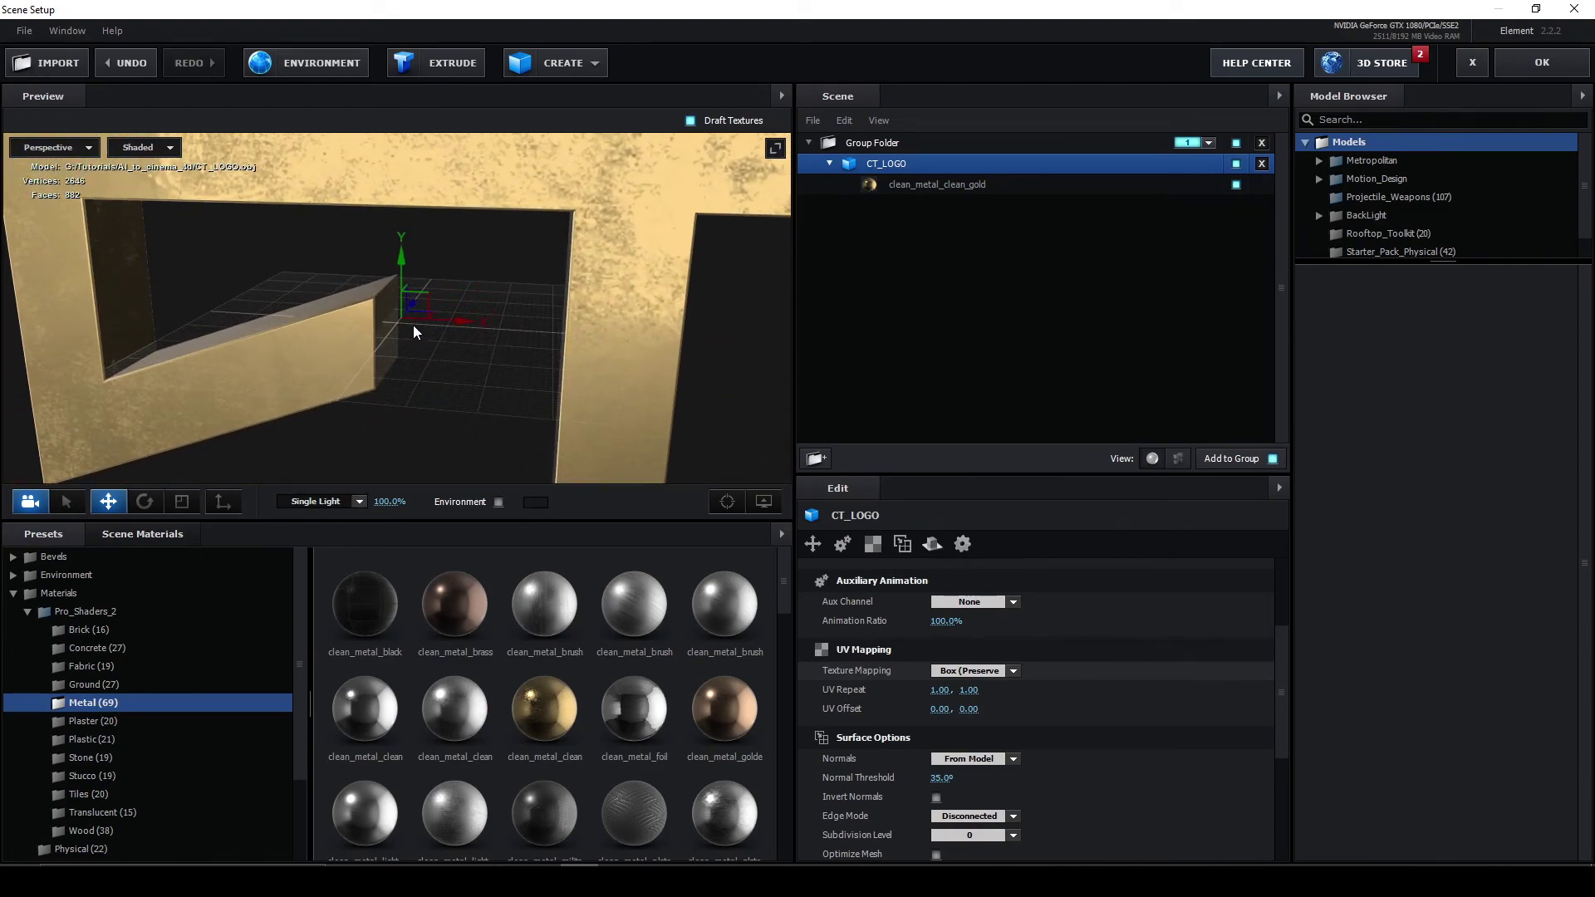
# Undo the last texture mapping changes on the logo while checking its front and inner faces
pyautogui.hotkey('ctrl', 'z')
pyautogui.moveTo(615, 319); pyautogui.dragTo(611, 276)
pyautogui.hotkey('ctrl', 'z')
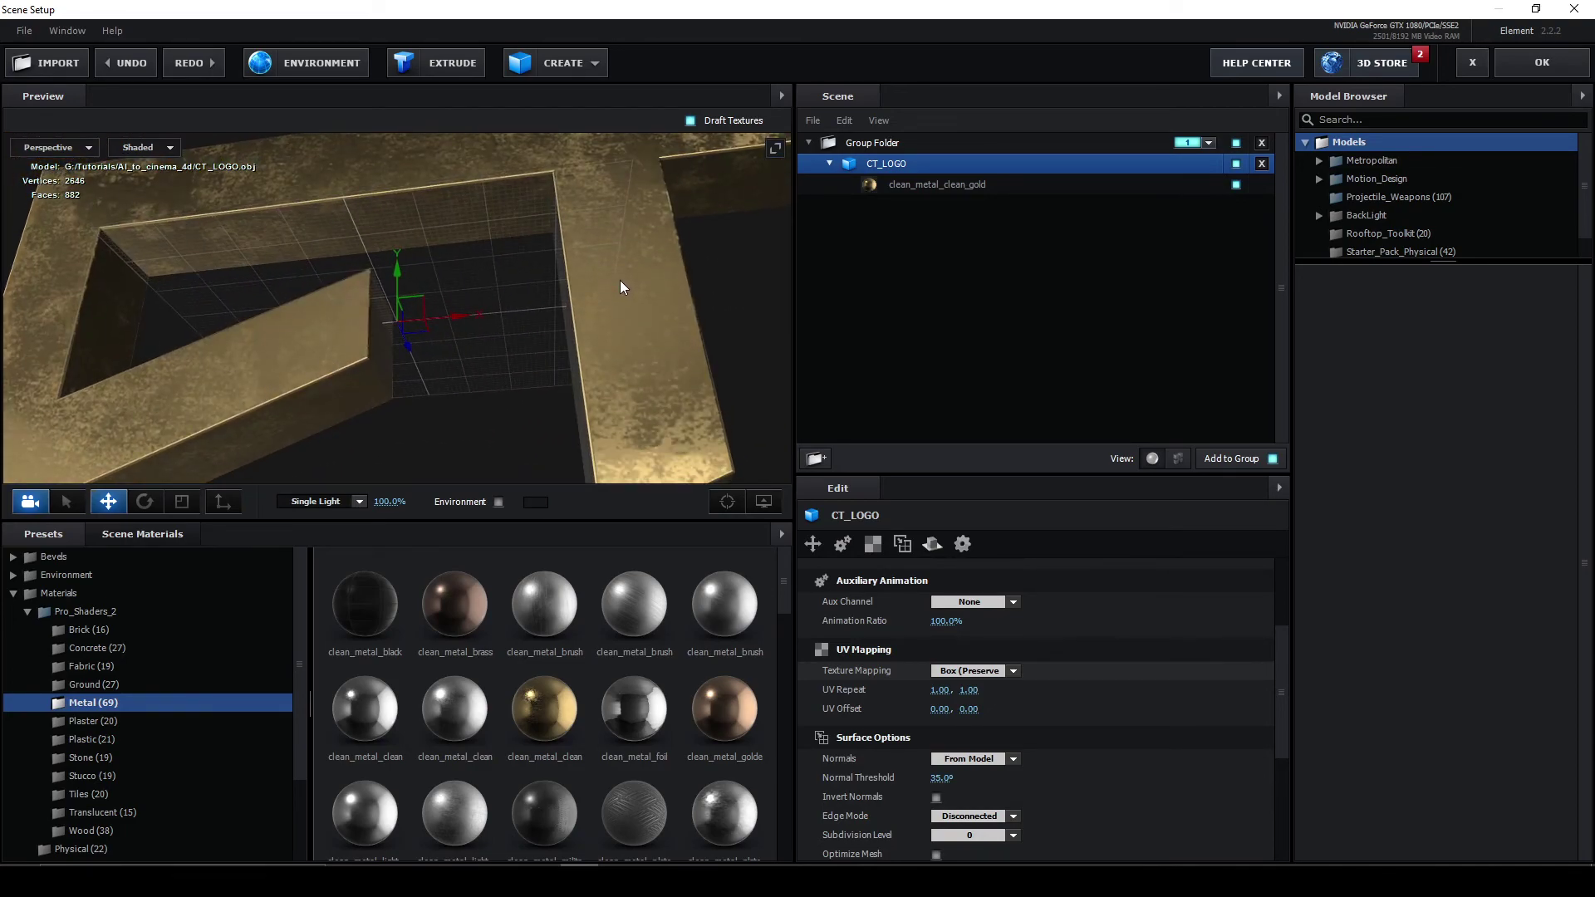
pyautogui.hotkey('ctrl', 'z')
pyautogui.hotkey('ctrl', 'z')
pyautogui.hotkey('ctrl', 'z')
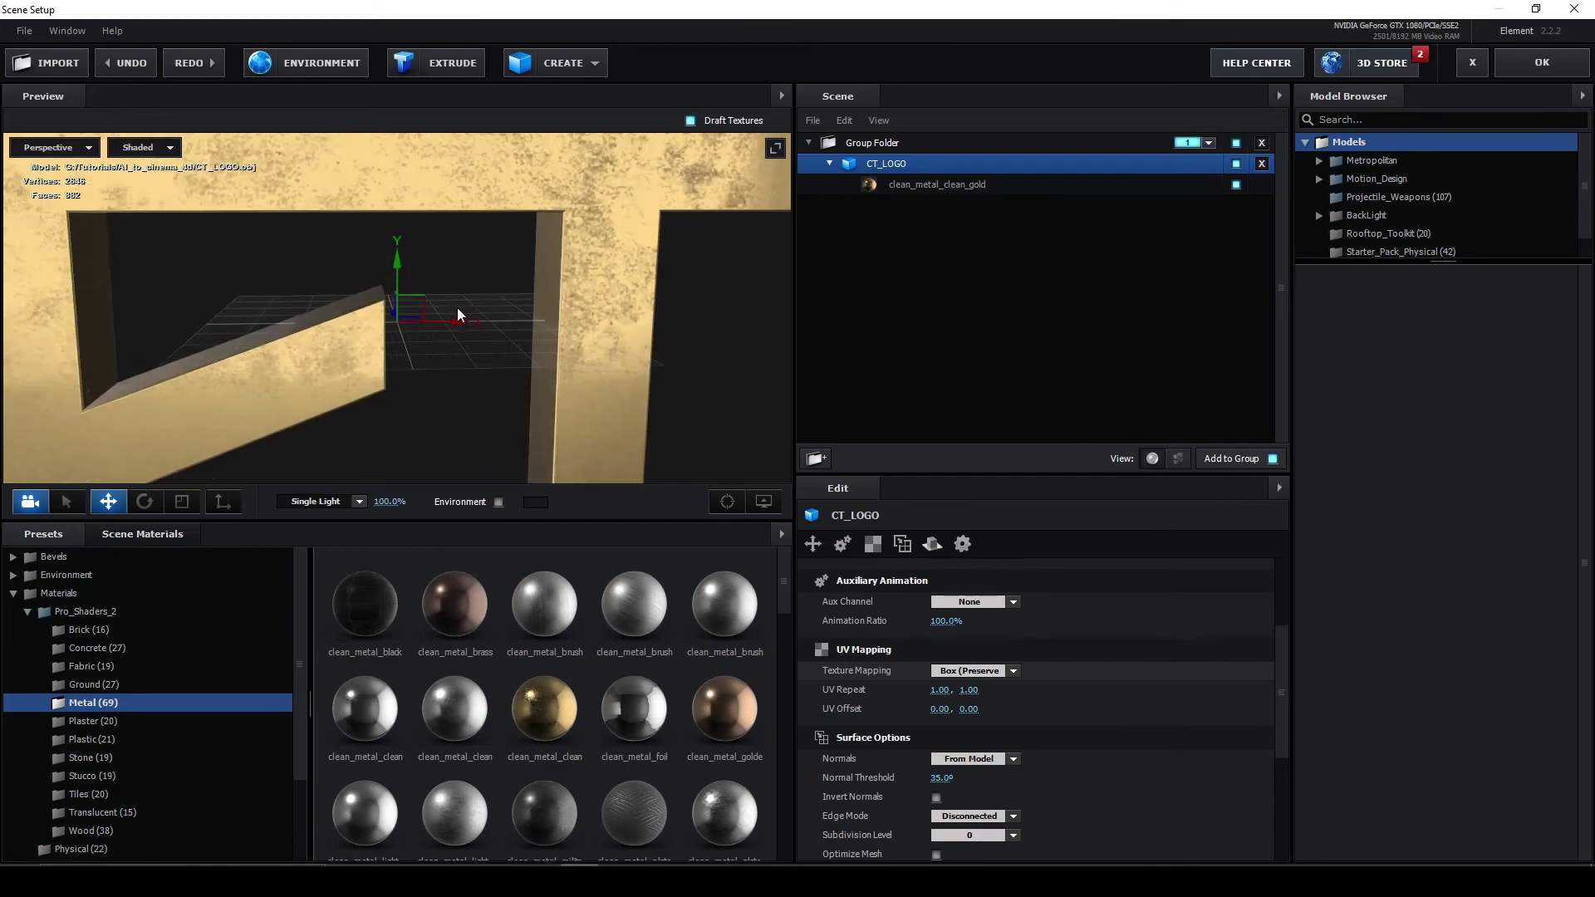